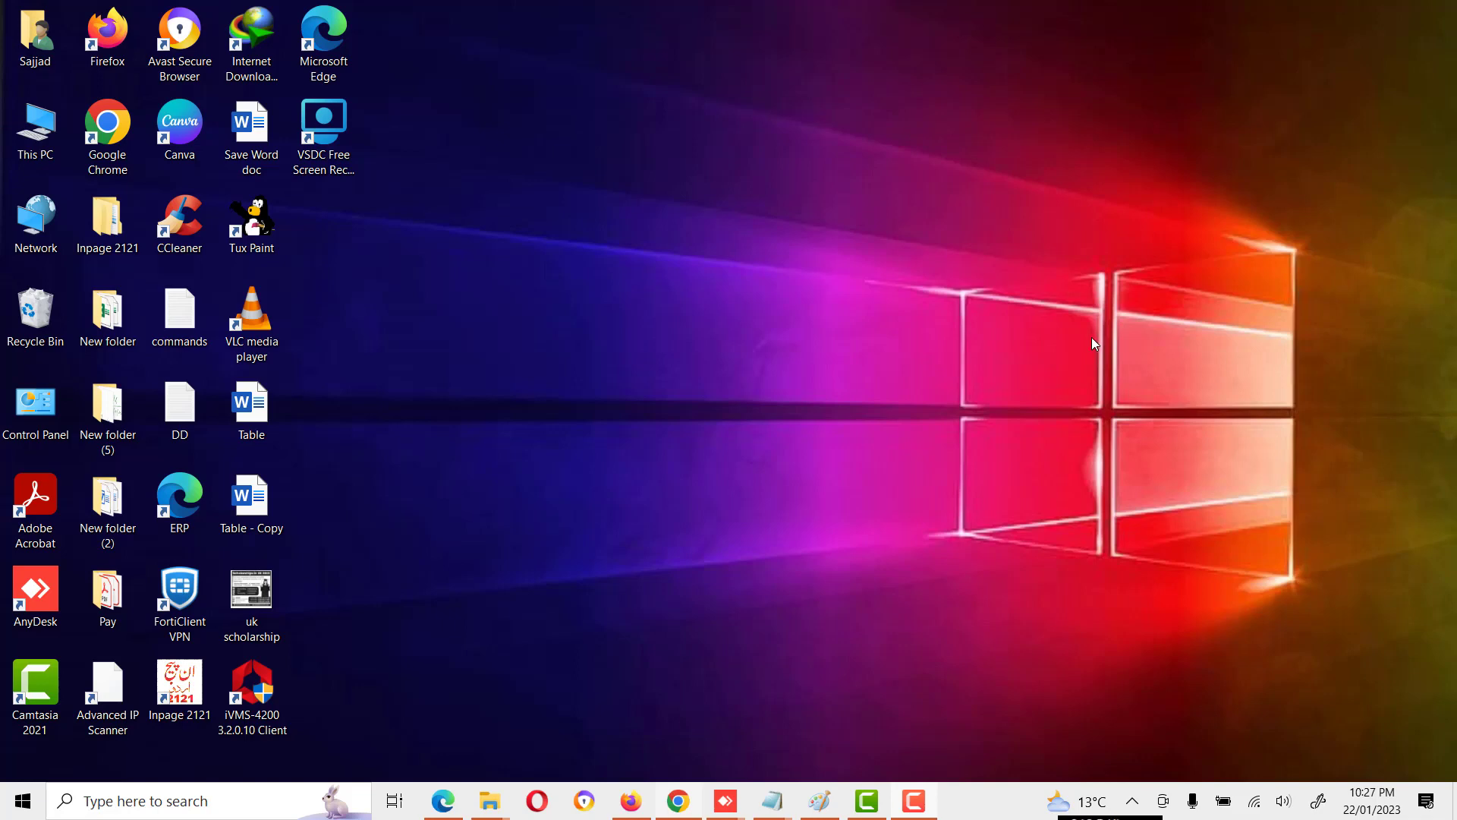
# Restore the Edge window showing the AdSense Payments info page from the taskbar
pyautogui.click(445, 803)
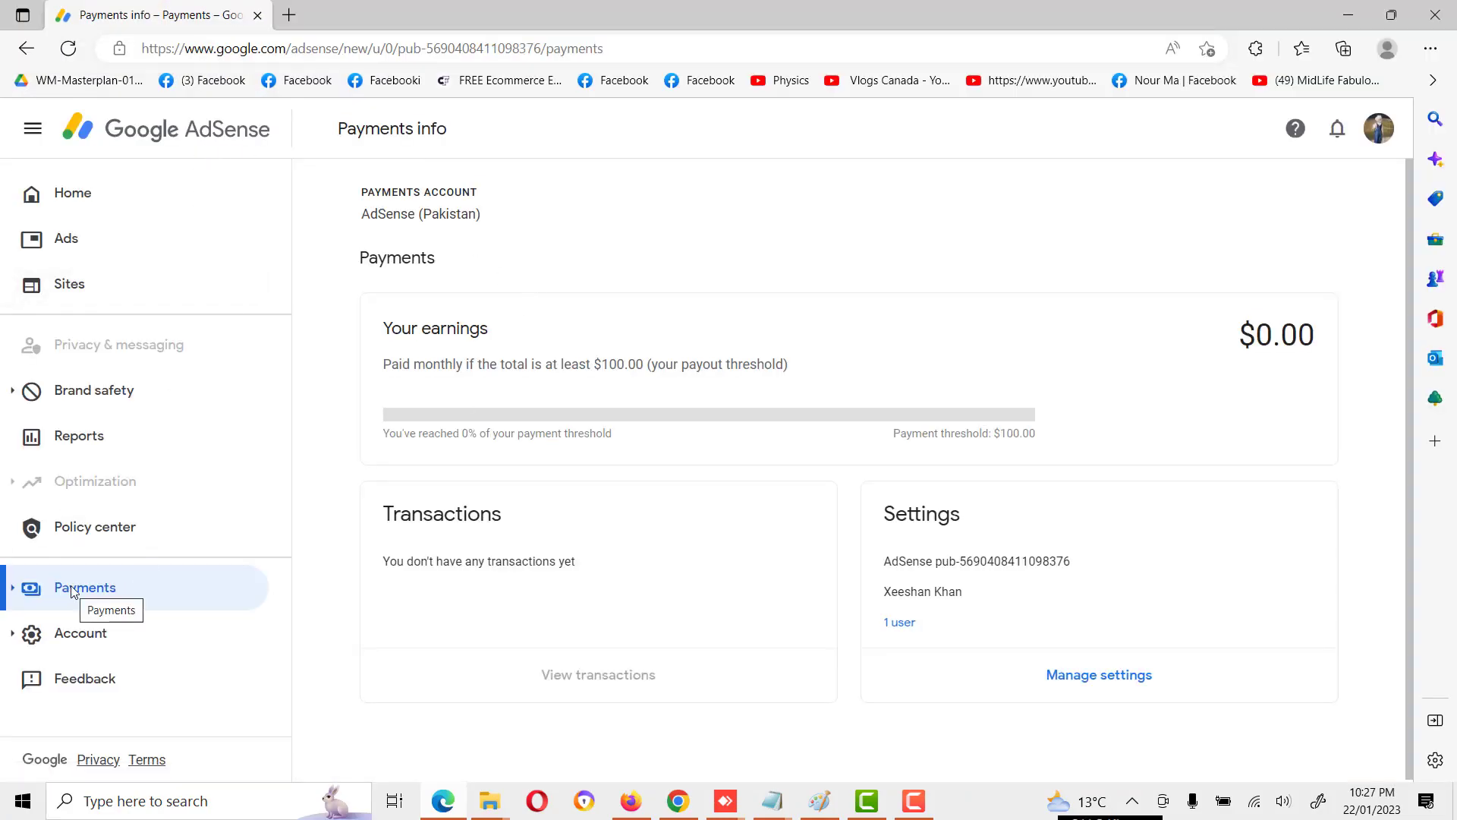
# Expand the Payments section in the sidebar and open Payments info
pyautogui.click(13, 593)
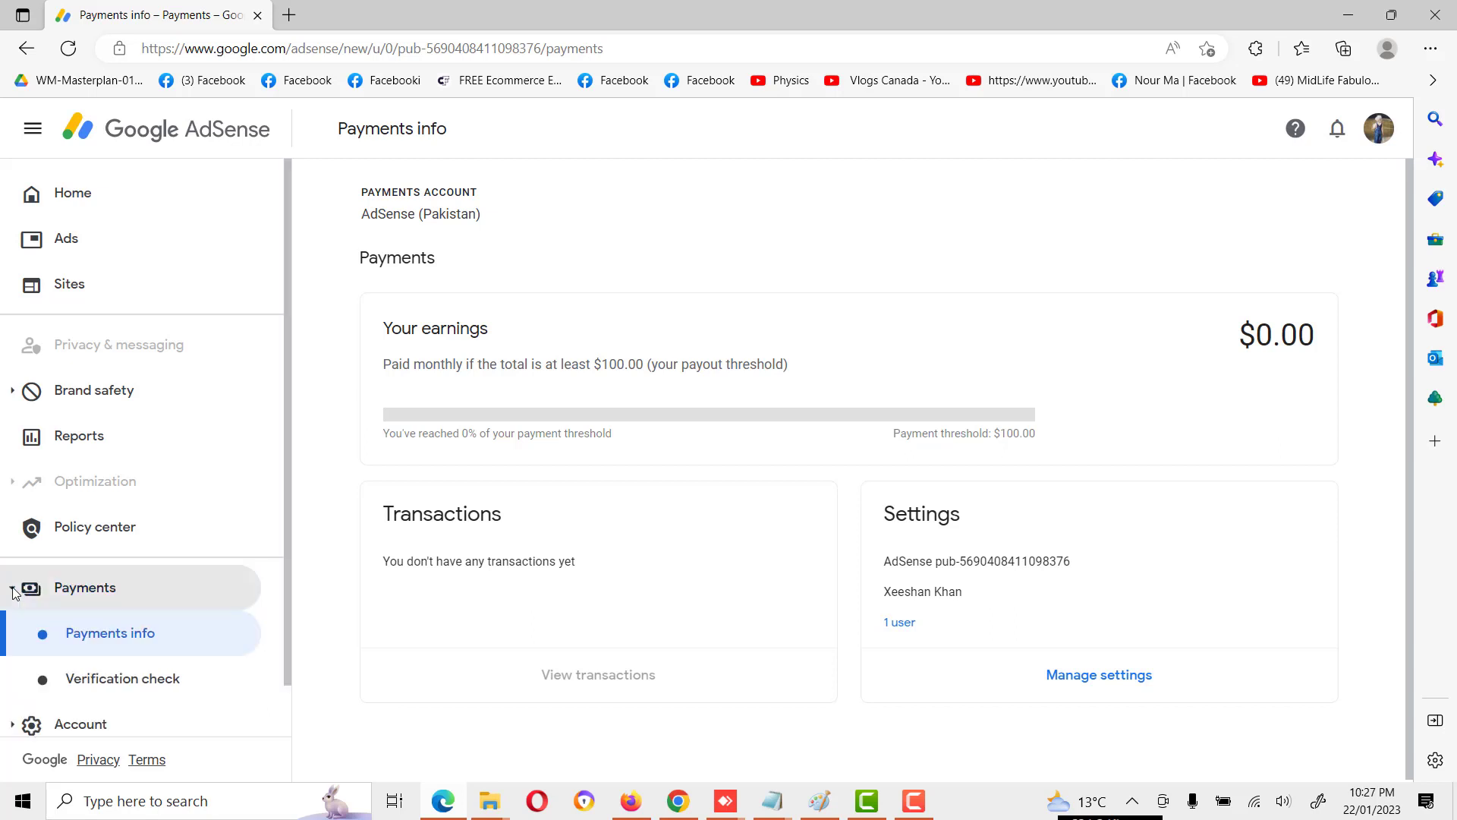
pyautogui.click(109, 642)
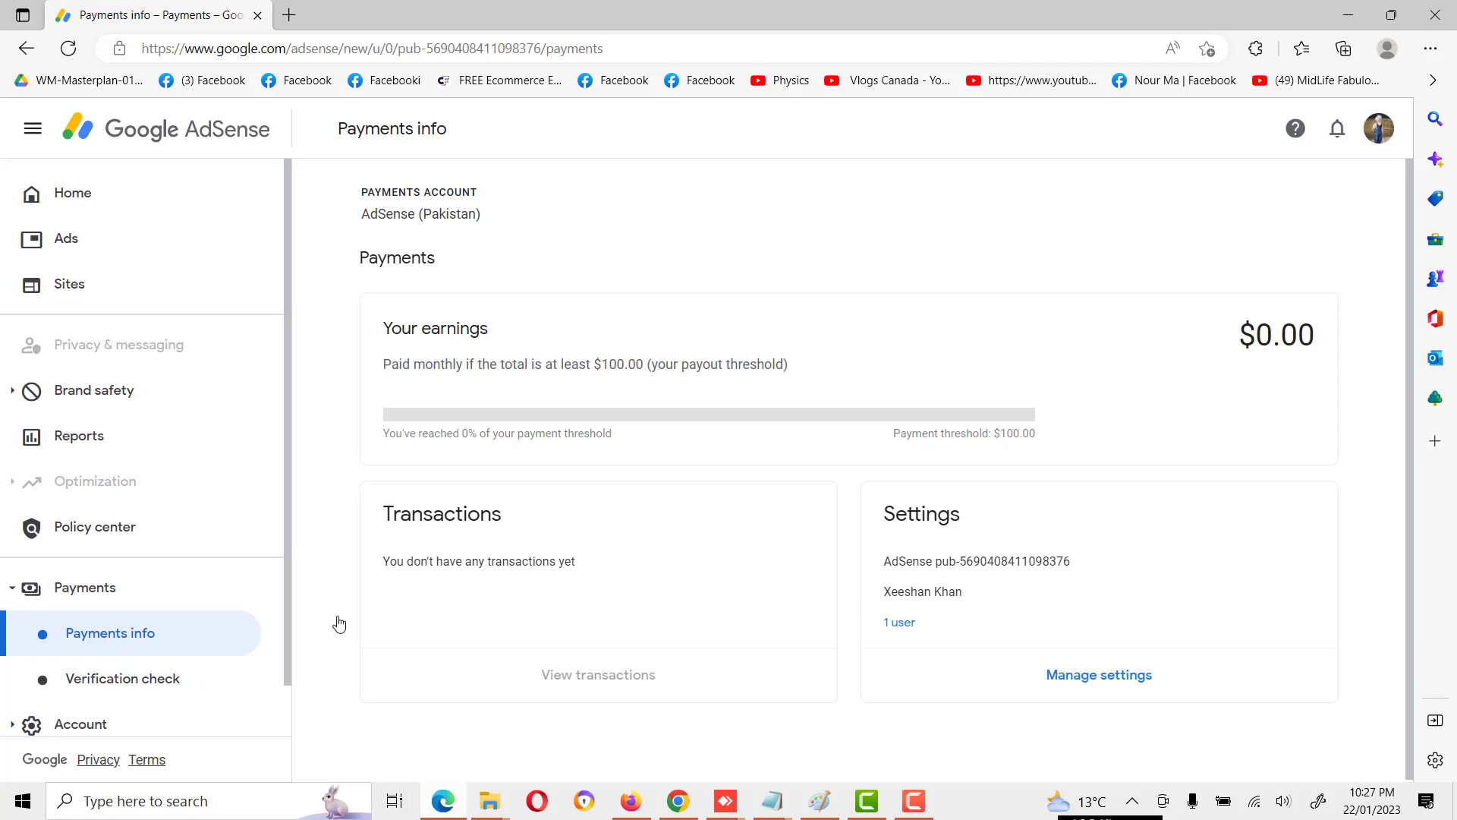
# Open the payments settings and edit the United States tax info to manage it
pyautogui.click(1099, 676)
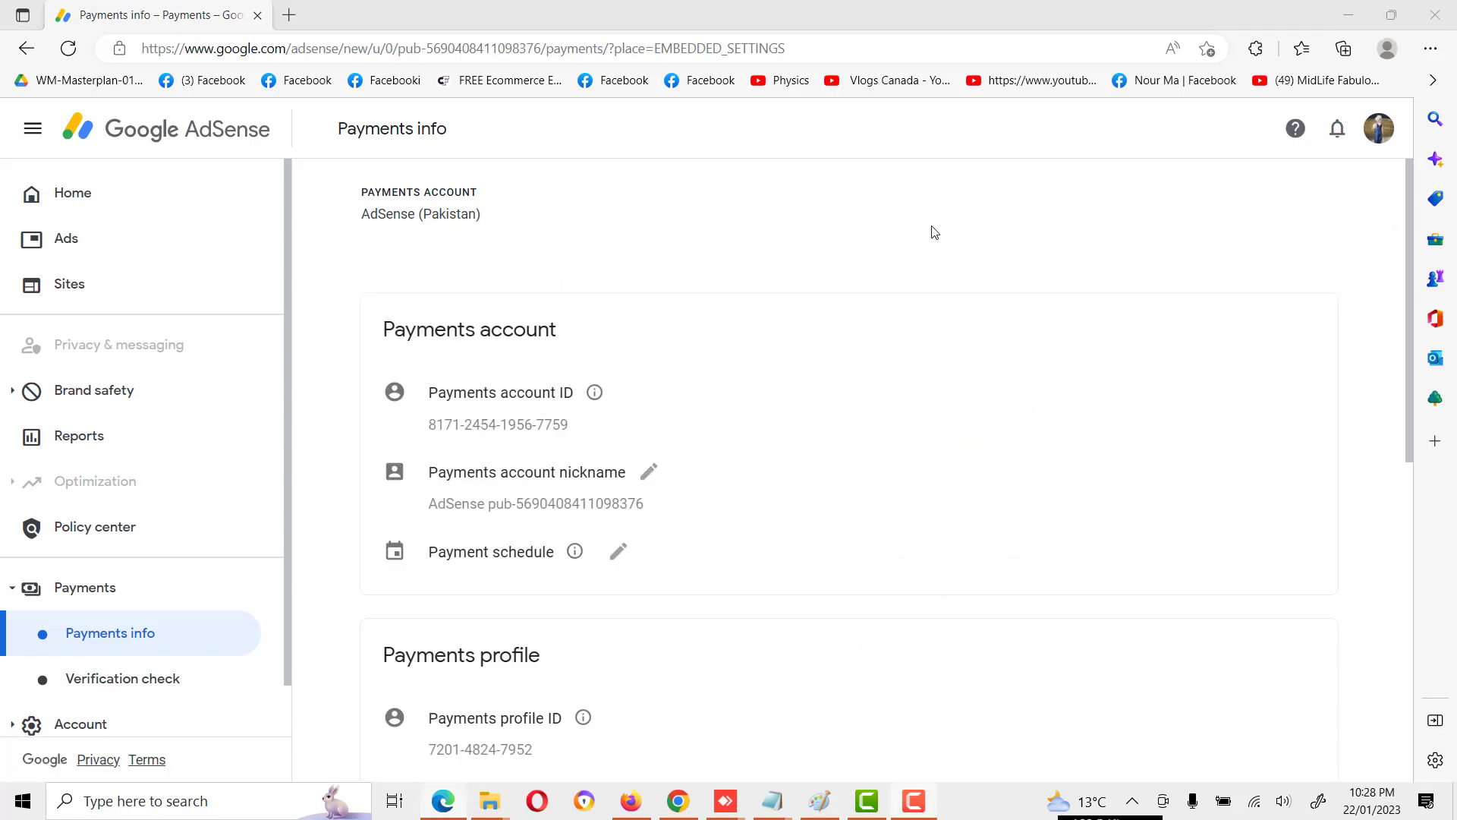
pyautogui.scroll(-5, 486, 531)
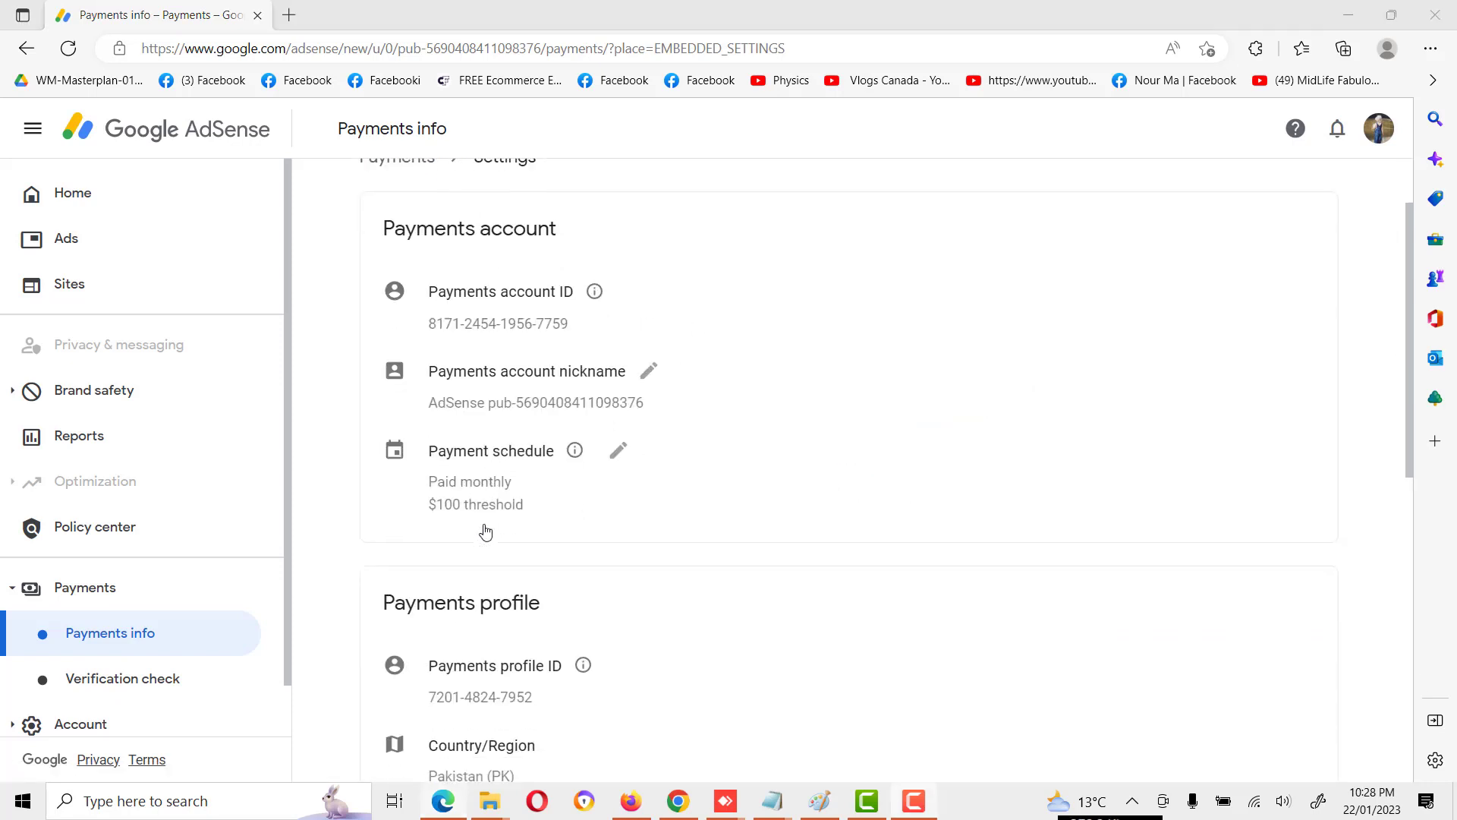
pyautogui.scroll(-1, 485, 532)
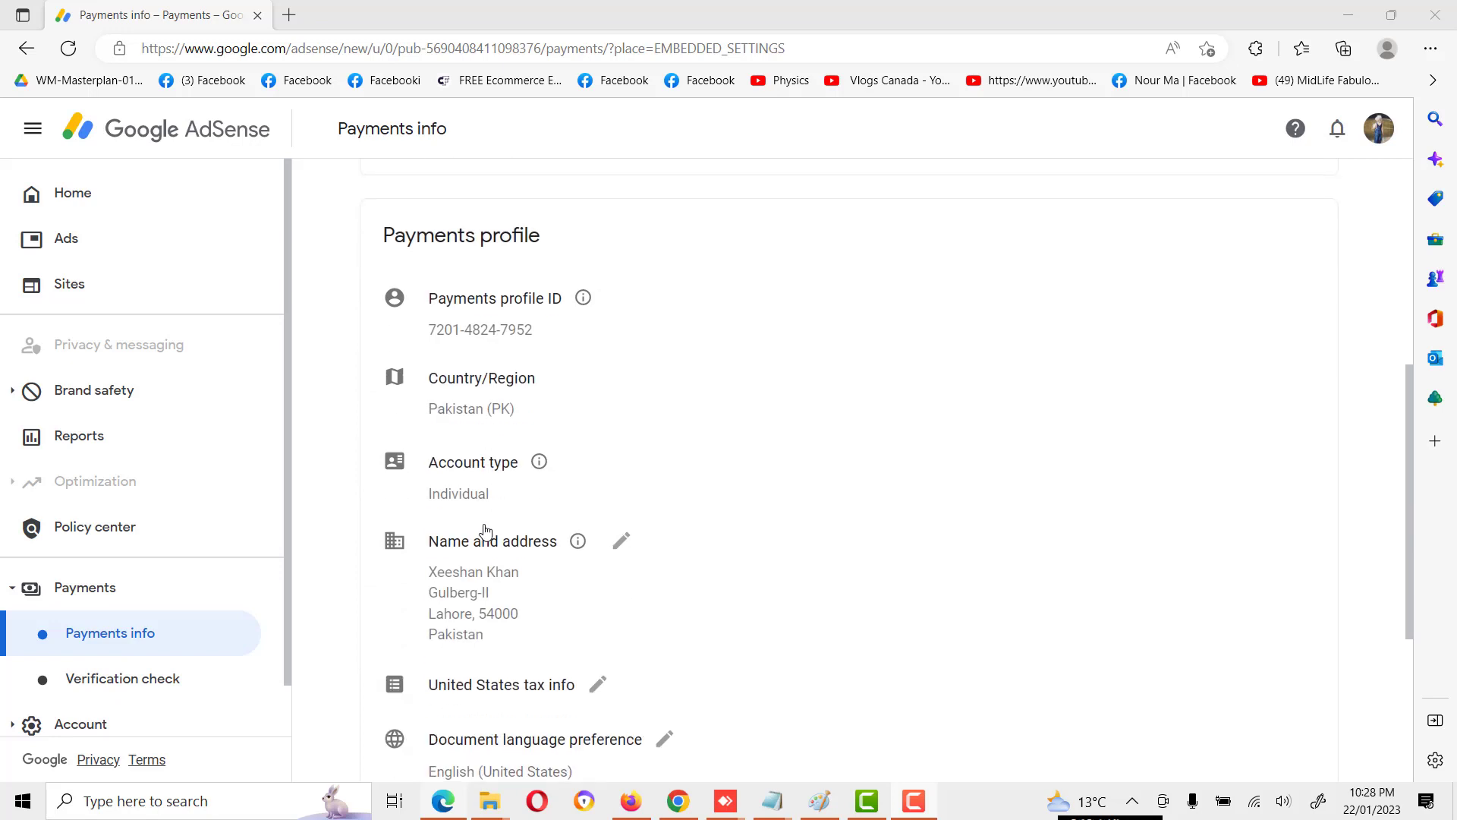
pyautogui.scroll(-2, 487, 529)
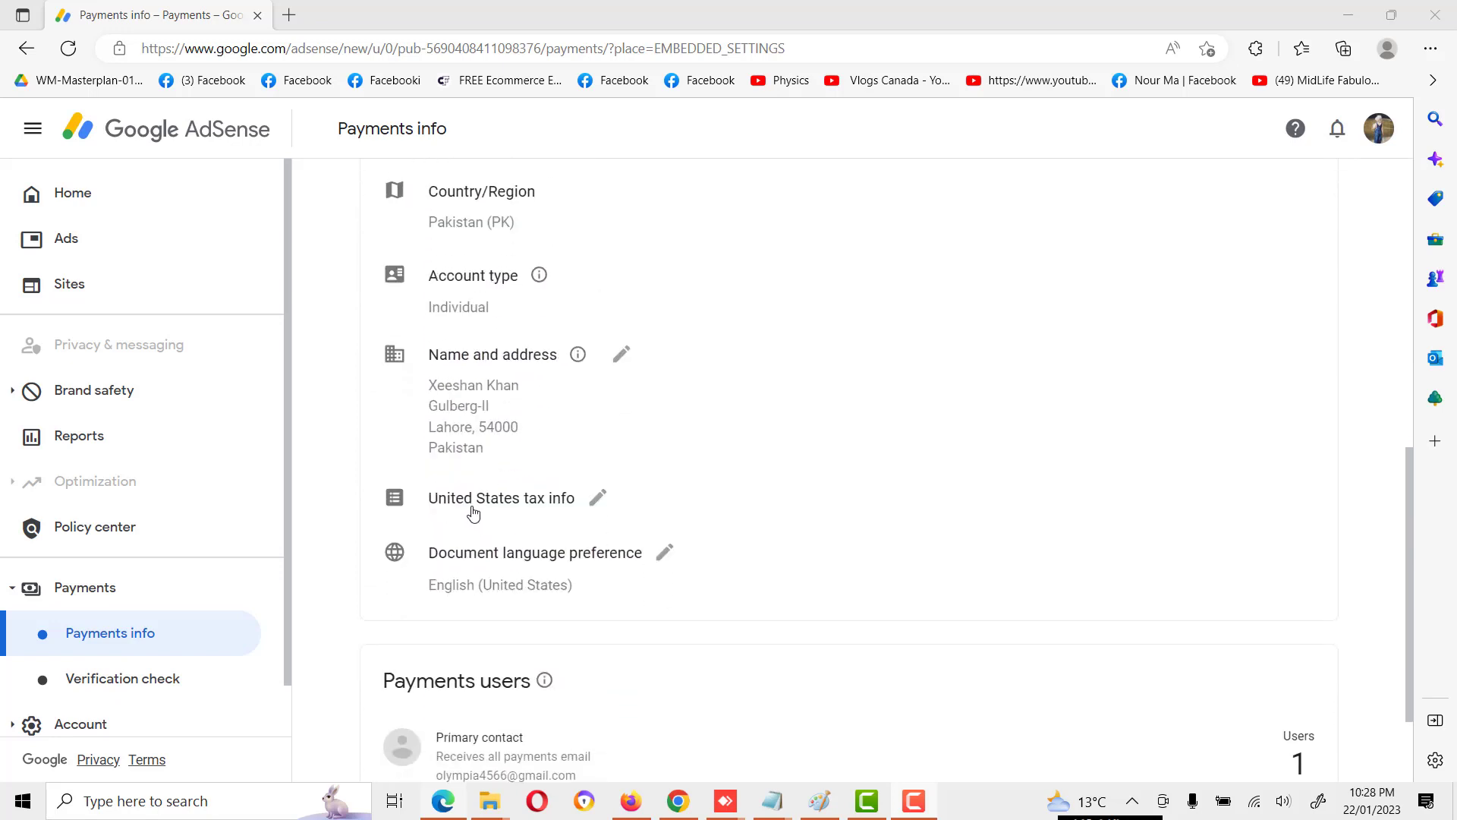
pyautogui.click(600, 501)
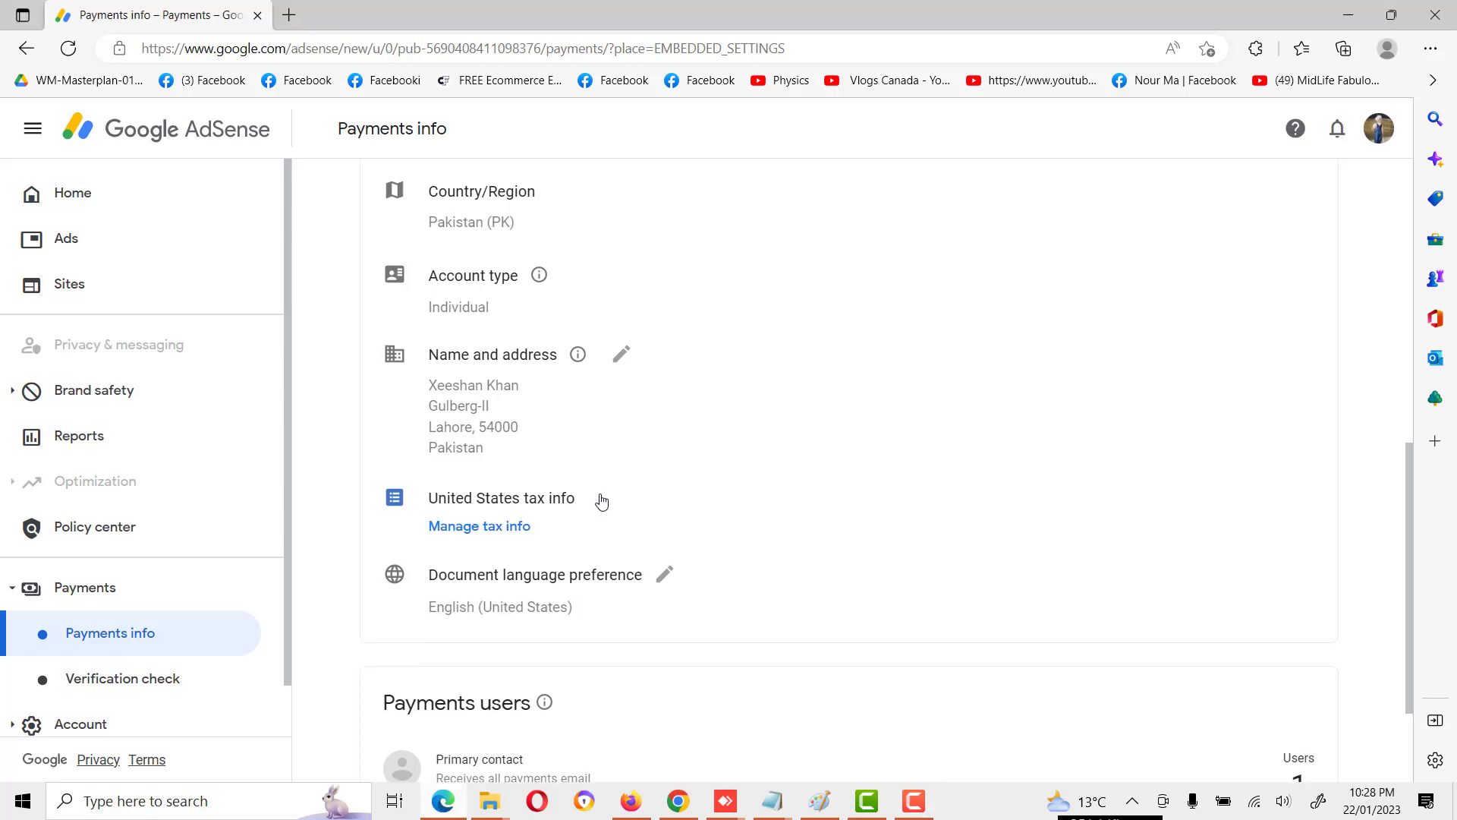
pyautogui.click(493, 529)
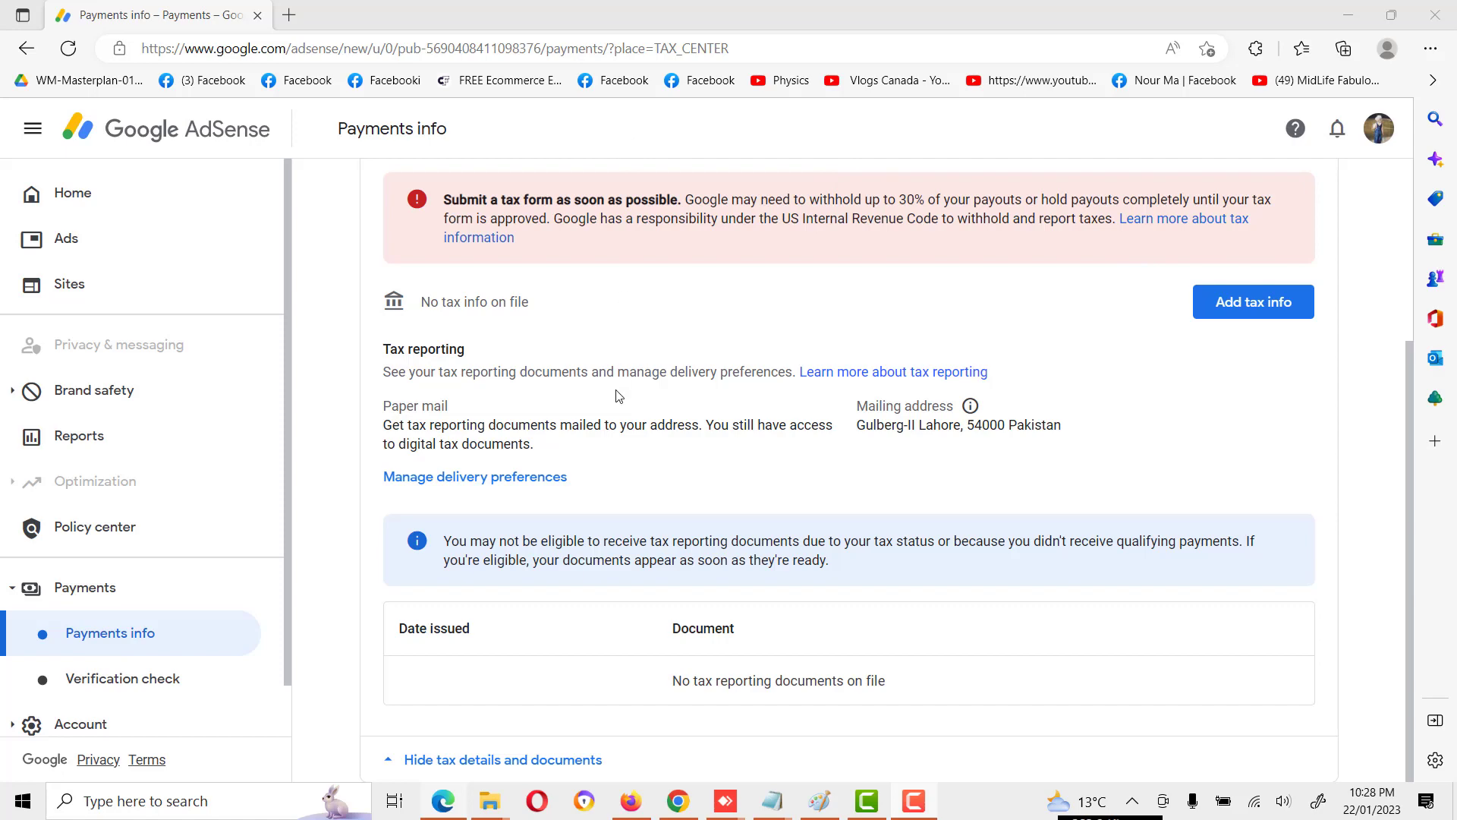
# Choose Add tax info to bring up the Before you start notice
pyautogui.click(1252, 304)
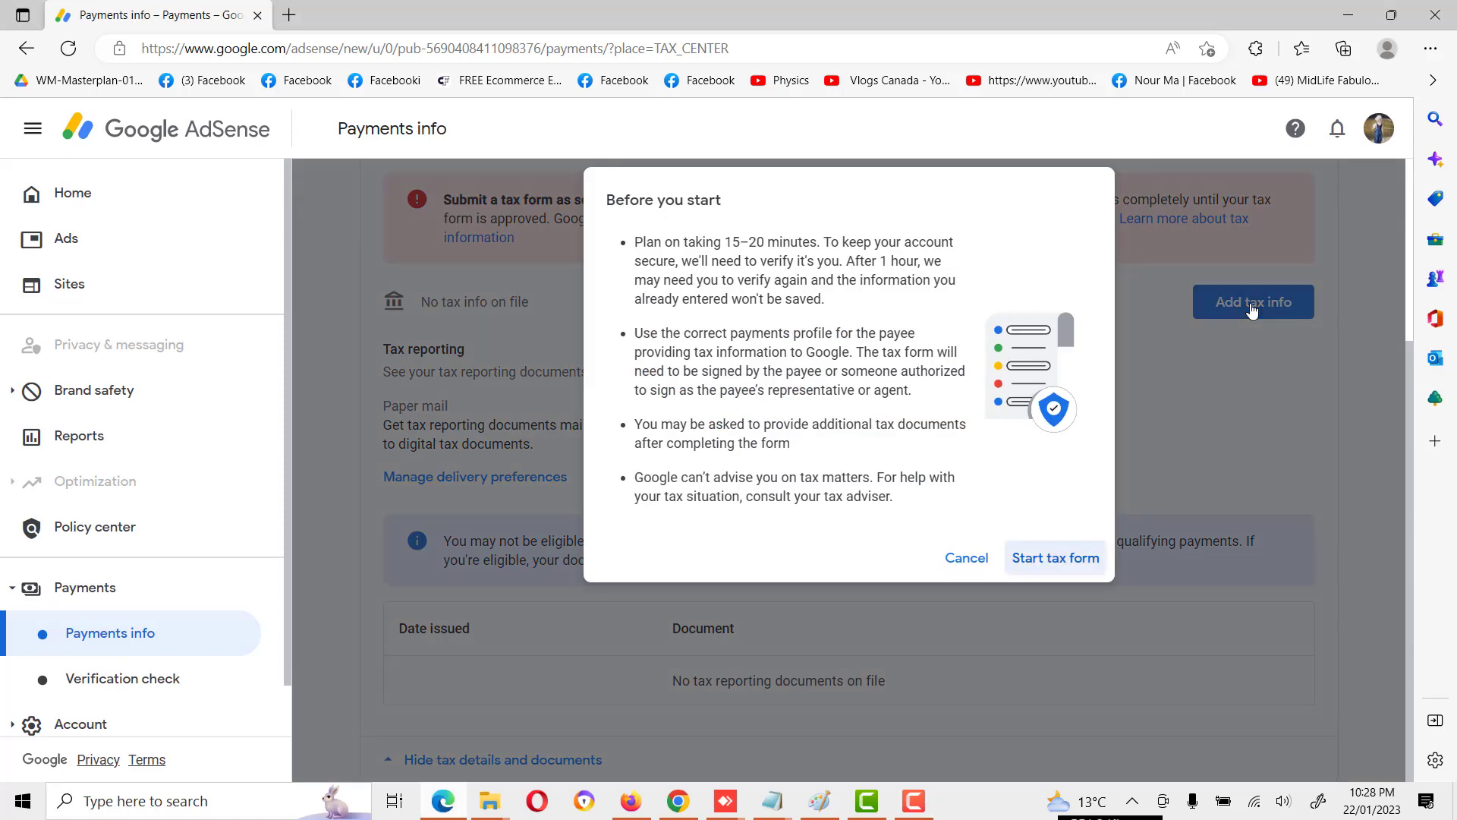
# Start the tax form and confirm identity with the account password
pyautogui.click(1037, 566)
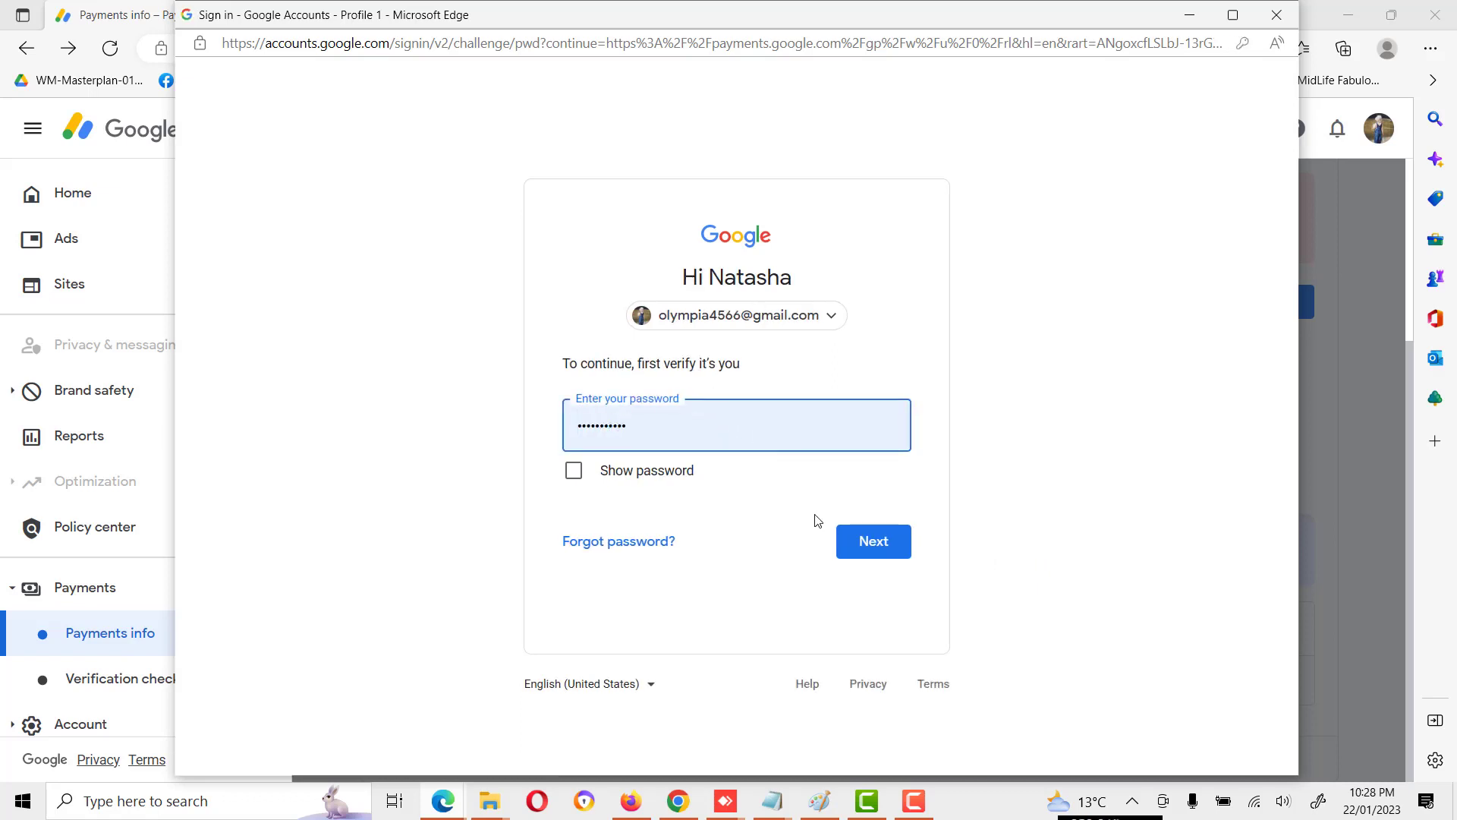
pyautogui.click(851, 542)
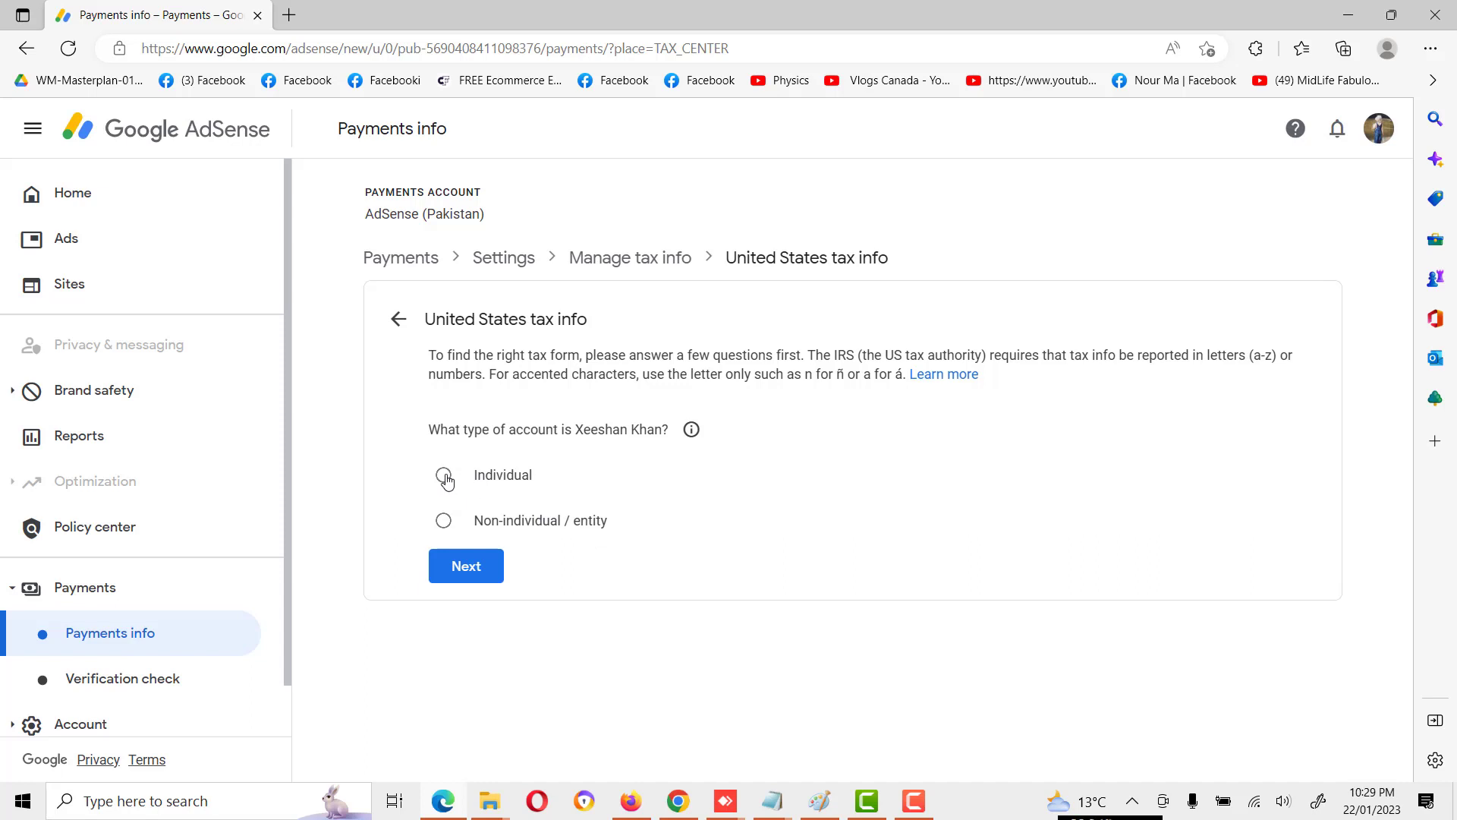
# Answer Individual as account type and No to being a US citizen or resident
pyautogui.click(445, 477)
pyautogui.click(459, 575)
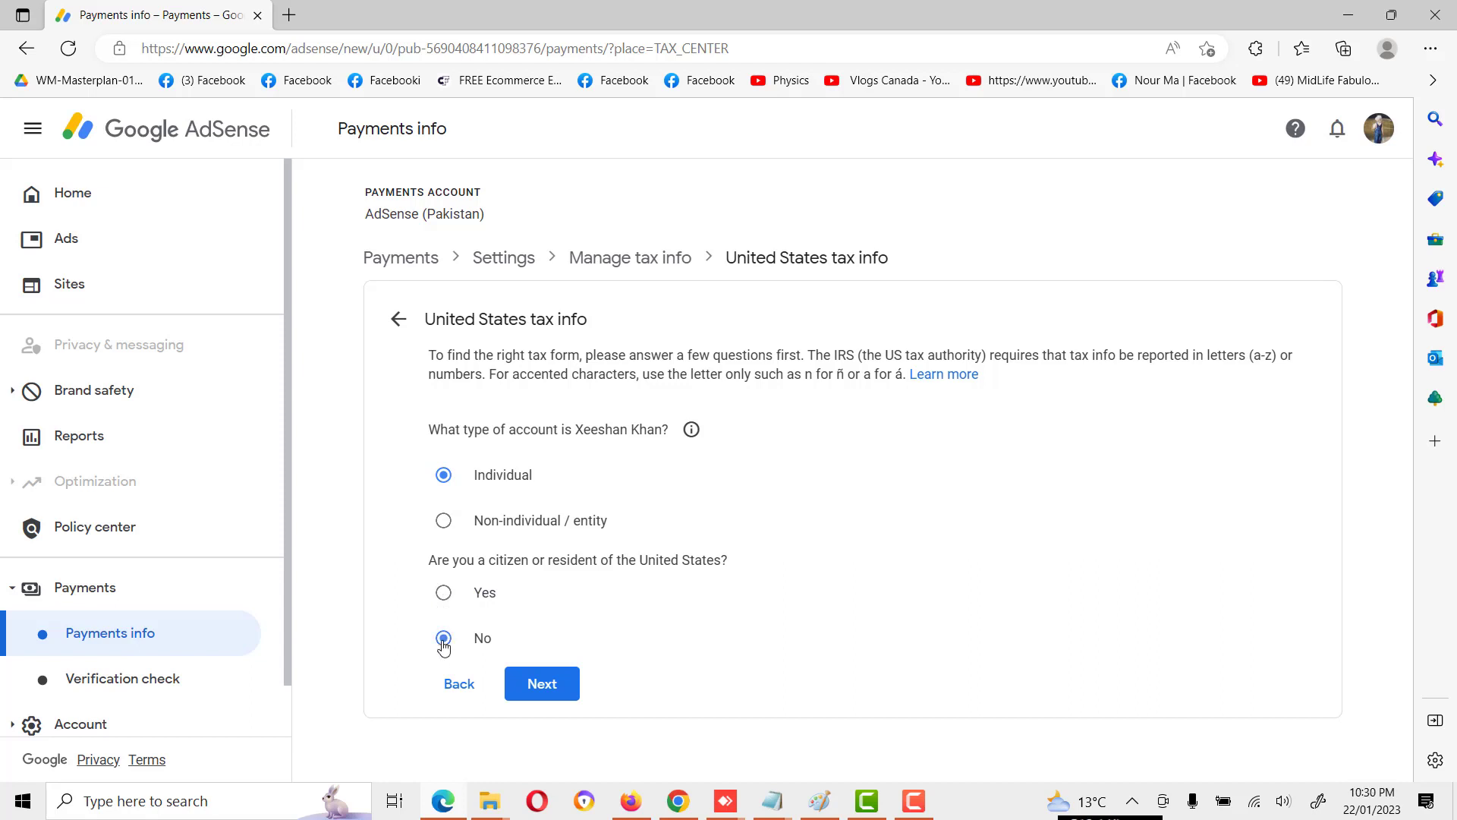
pyautogui.click(543, 684)
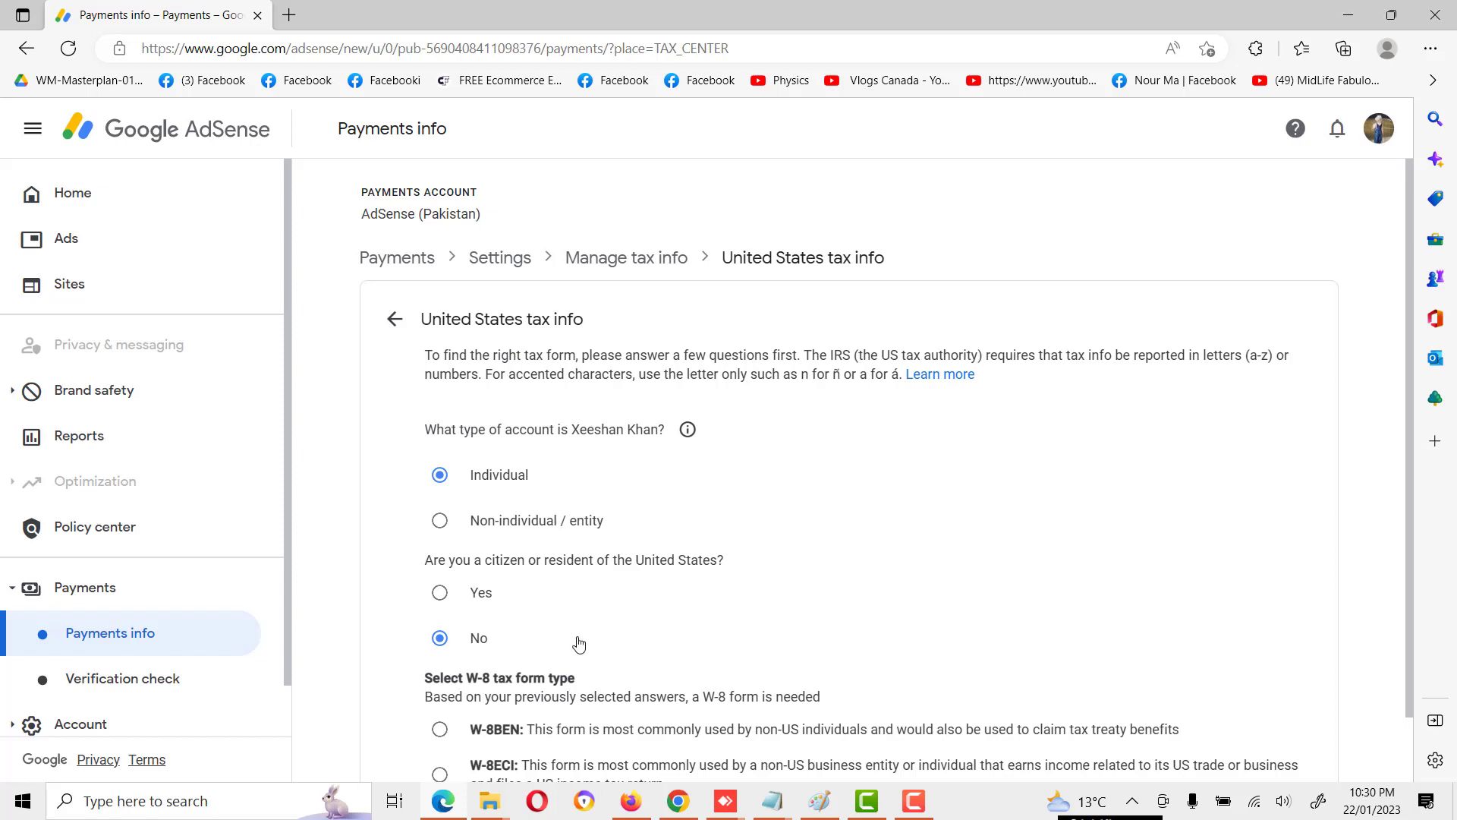
# Select W-8BEN as the tax form type
pyautogui.scroll(-1, 626, 586)
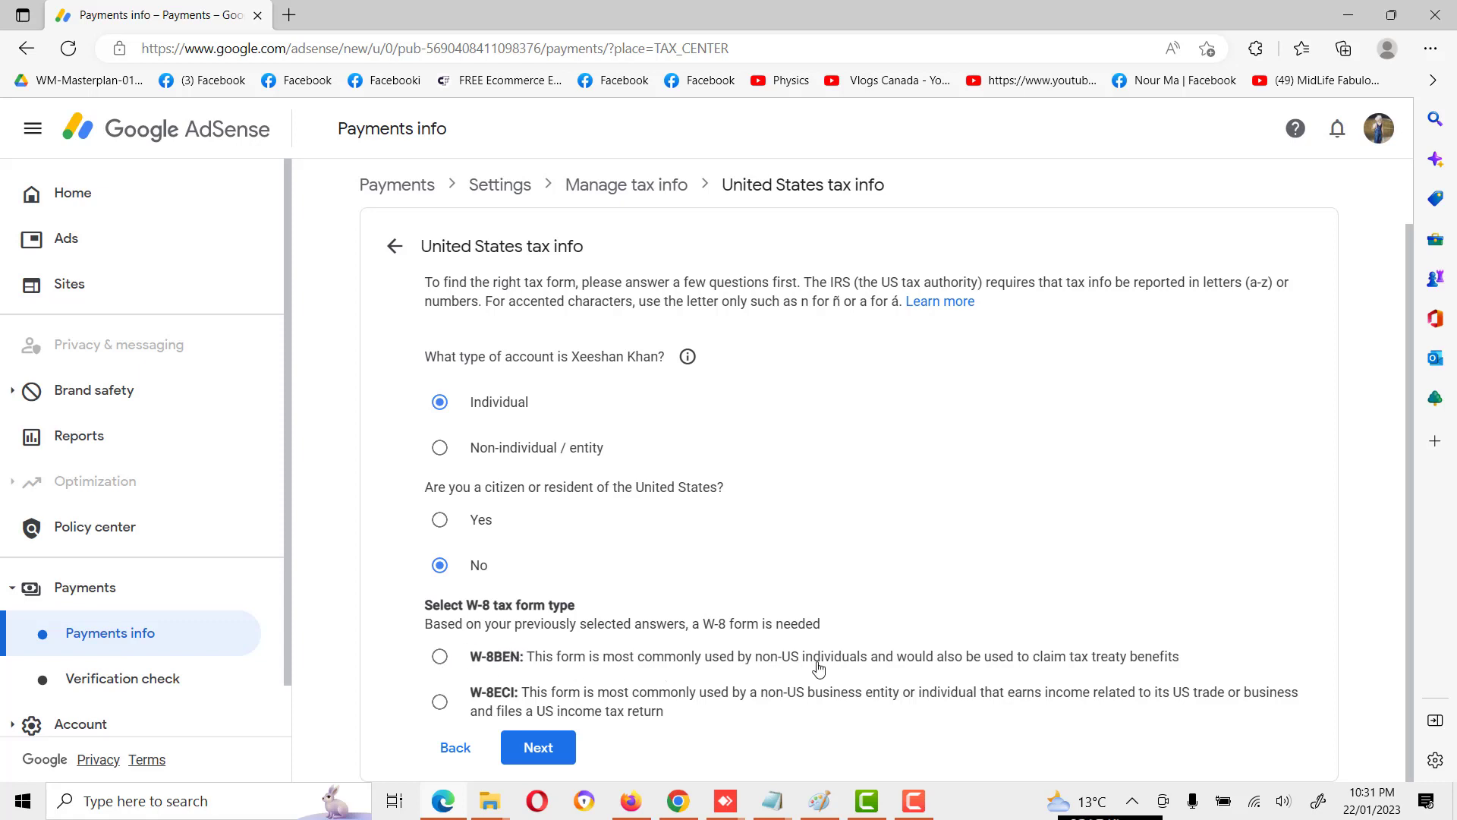
pyautogui.click(442, 660)
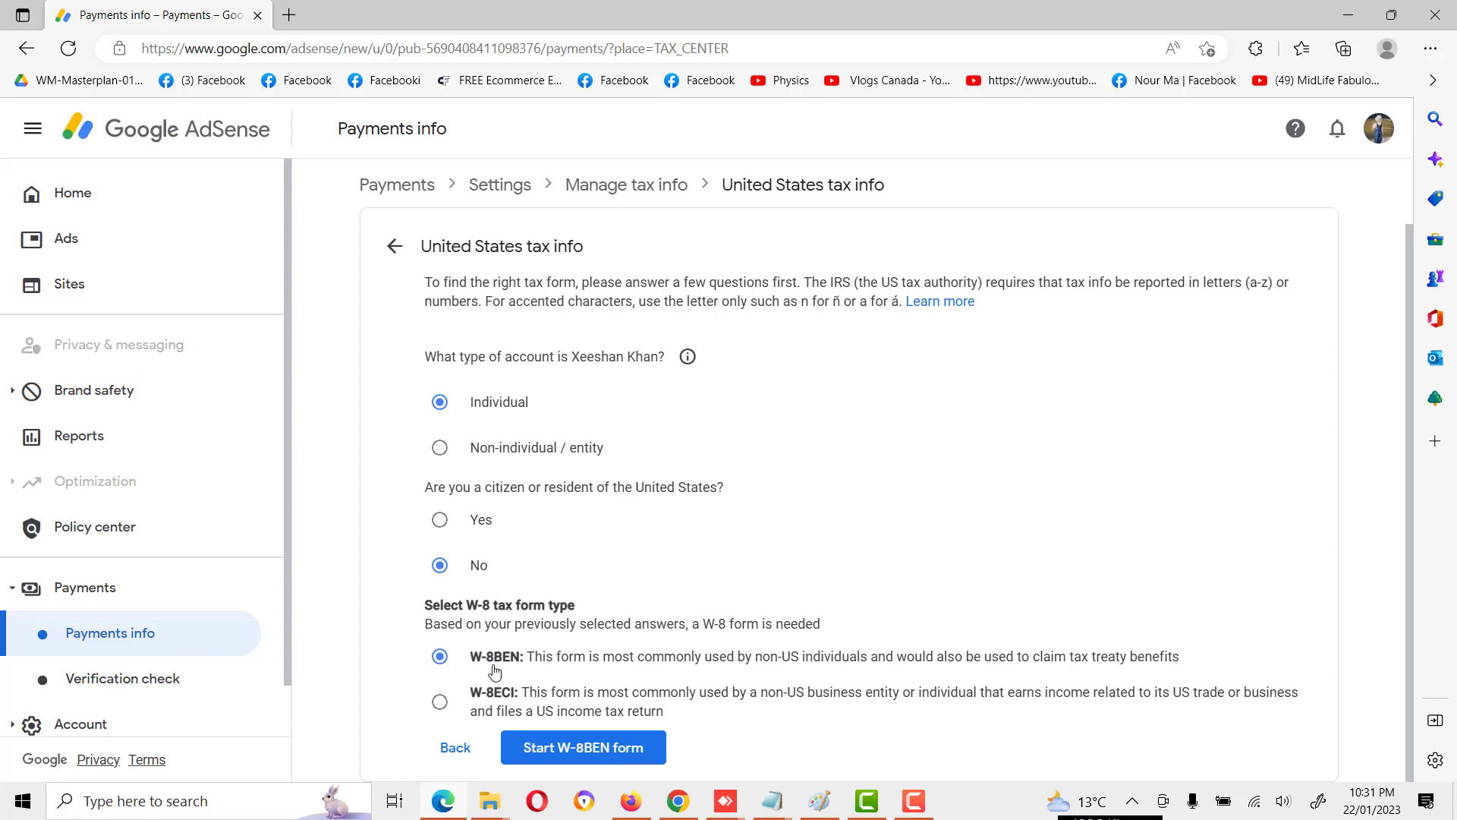
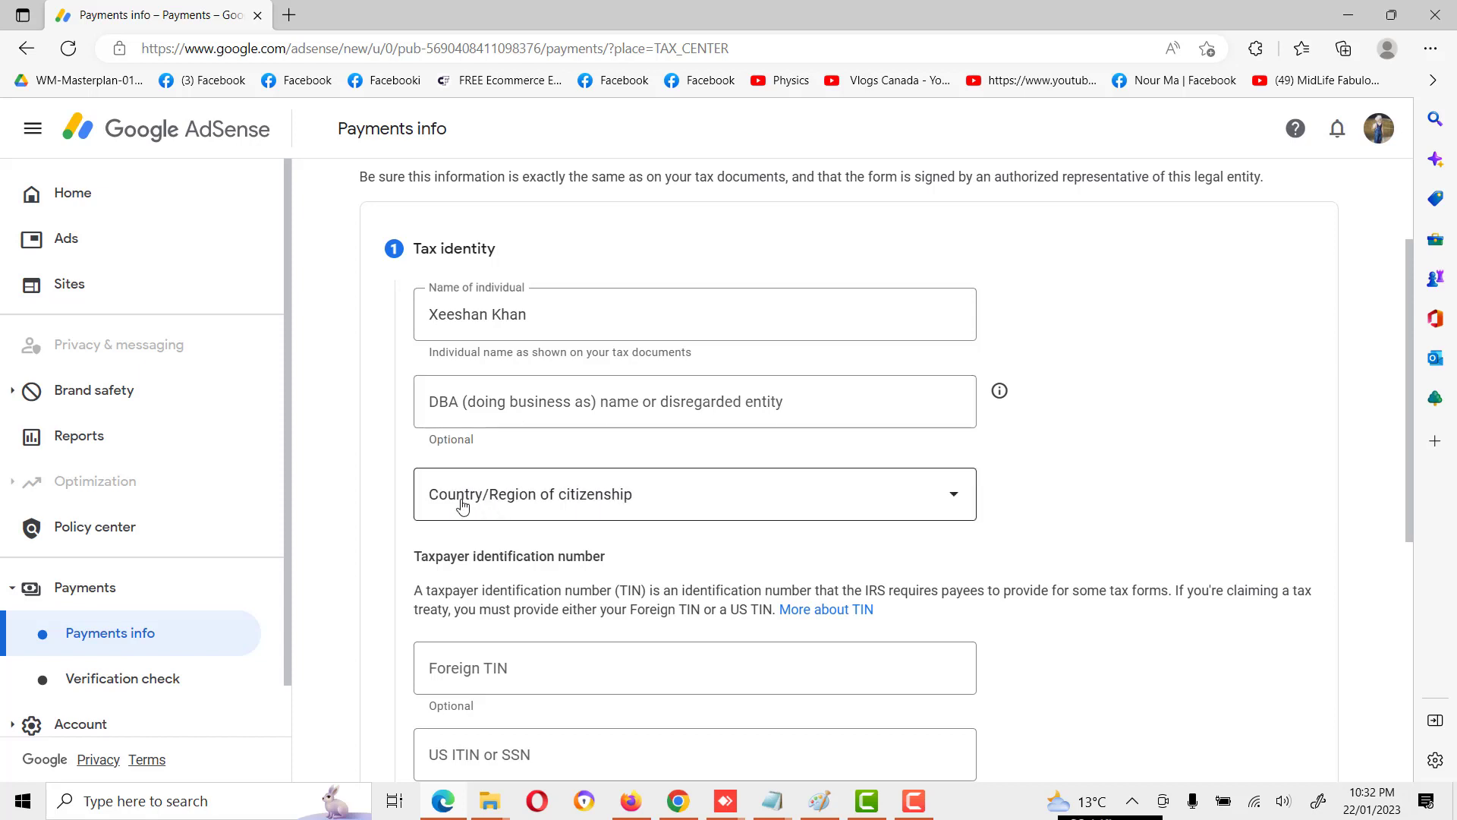
# Choose Pakistan from the country-of-citizenship list on the Tax identity form
pyautogui.scroll(-1, 520, 488)
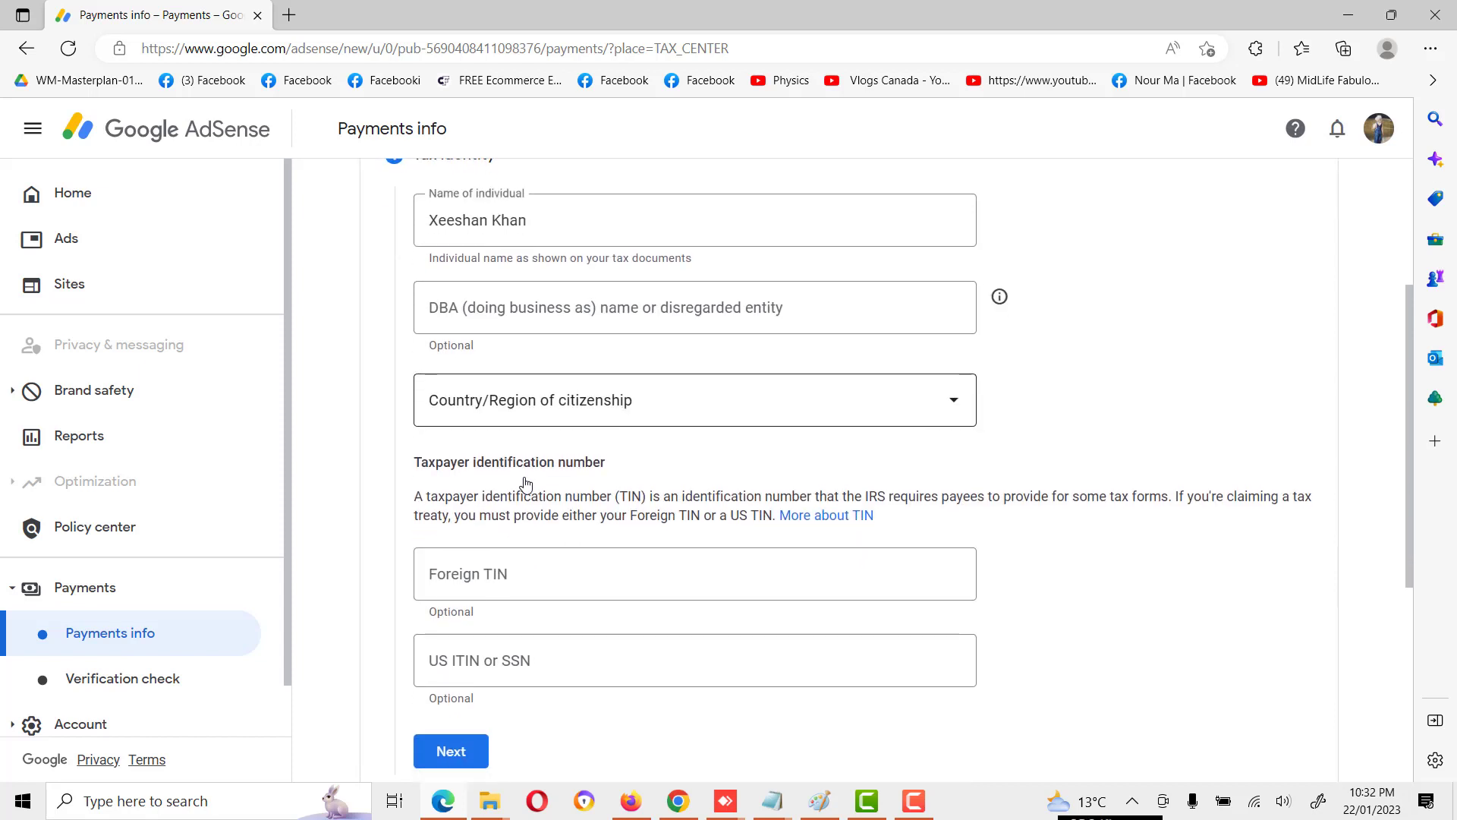
pyautogui.click(957, 402)
pyautogui.scroll(-2, 746, 470)
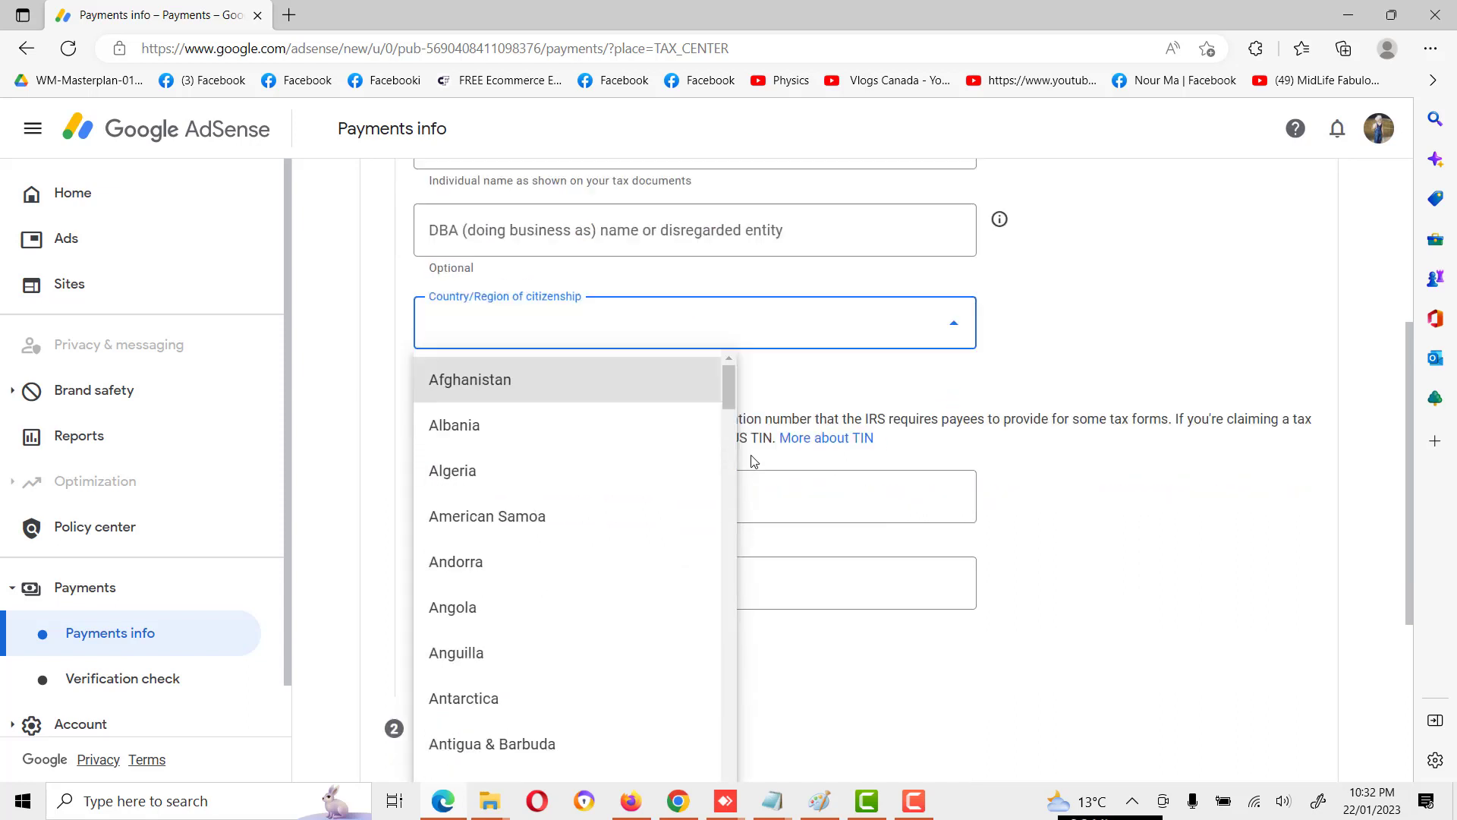
pyautogui.moveTo(727, 281); pyautogui.dragTo(699, 735)
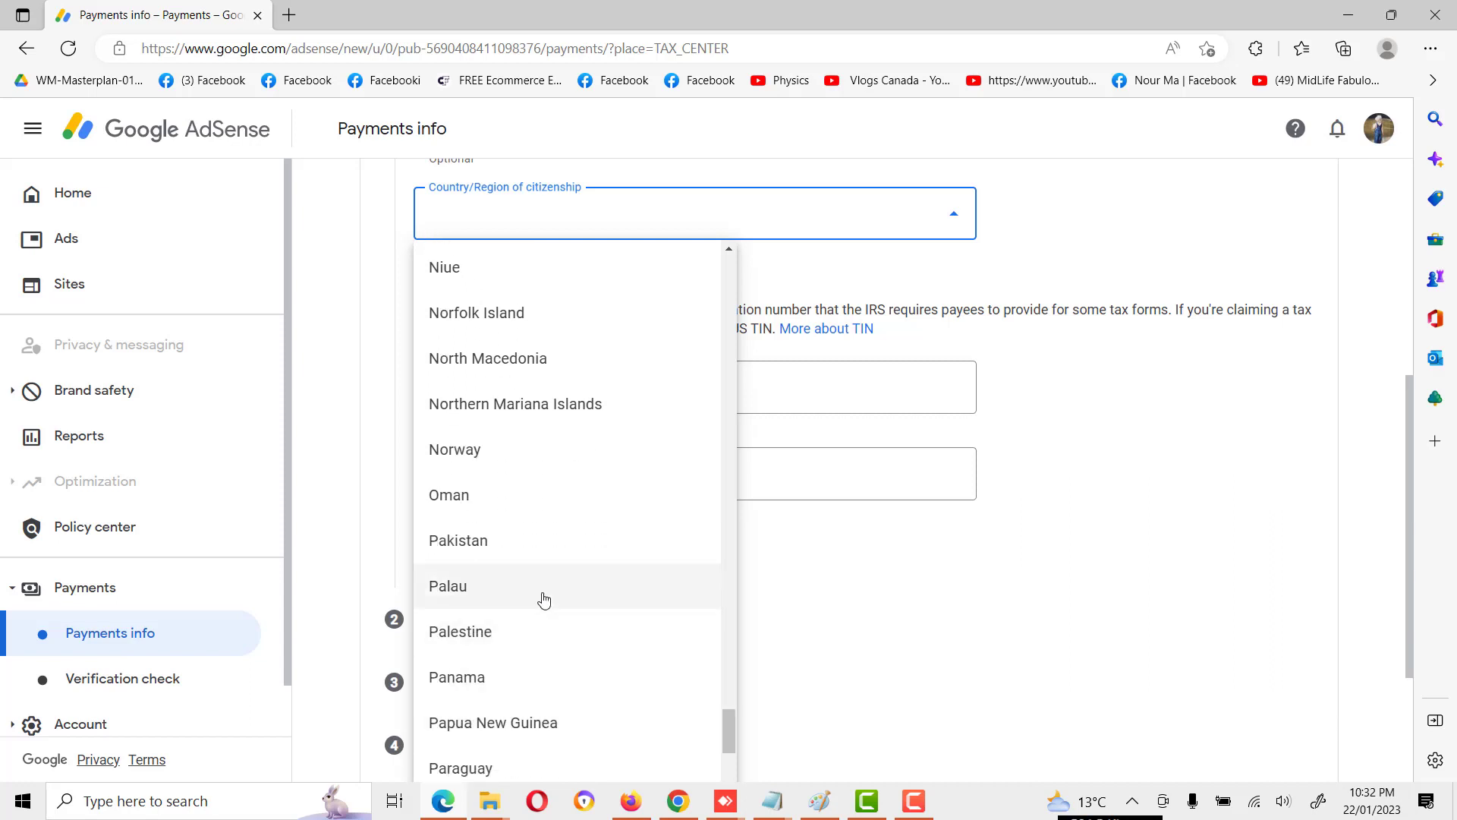
pyautogui.click(487, 558)
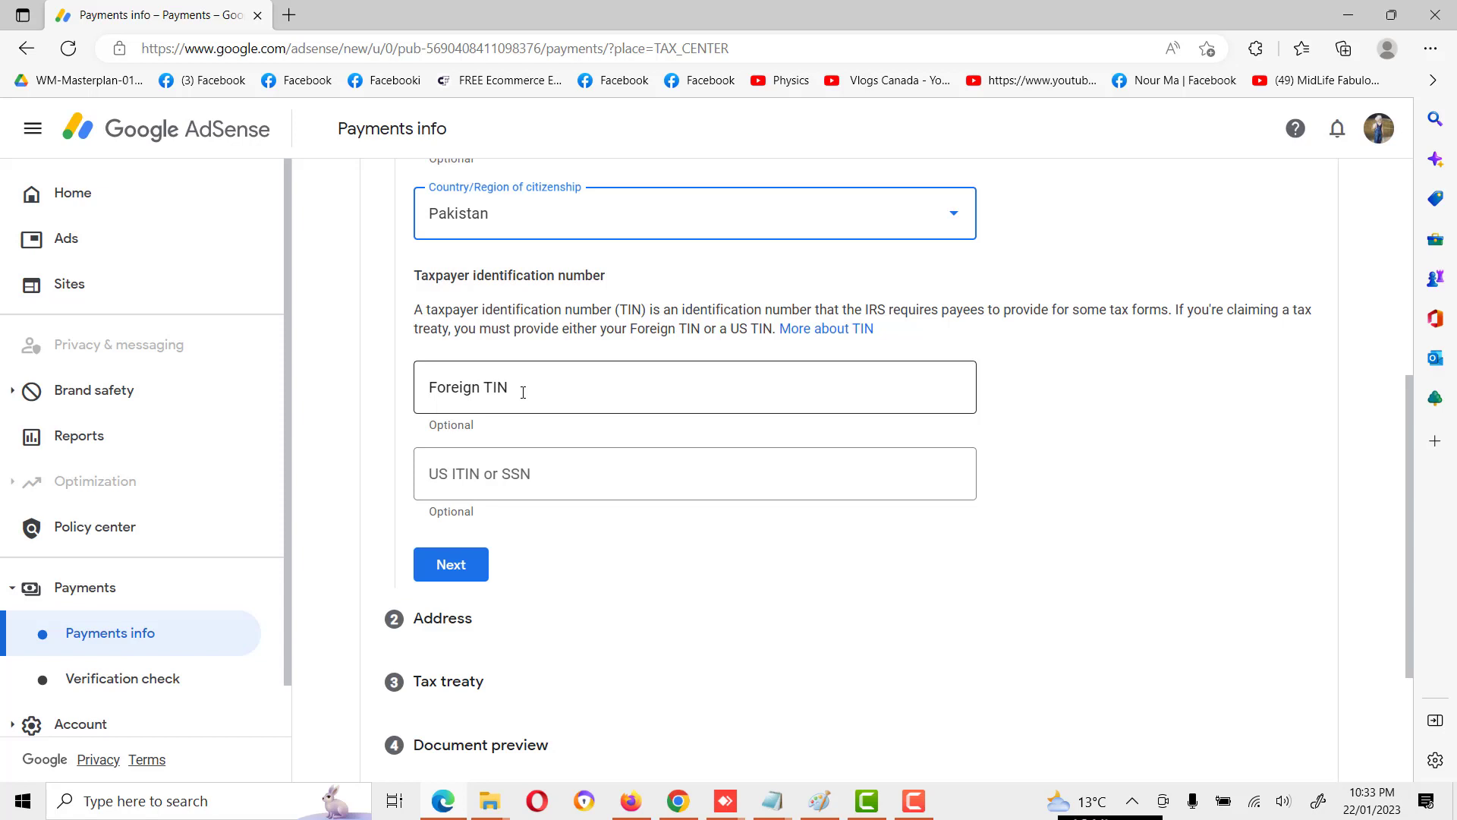
# Enter the payee's foreign tax identification number in the Foreign TIN field
pyautogui.click(520, 392)
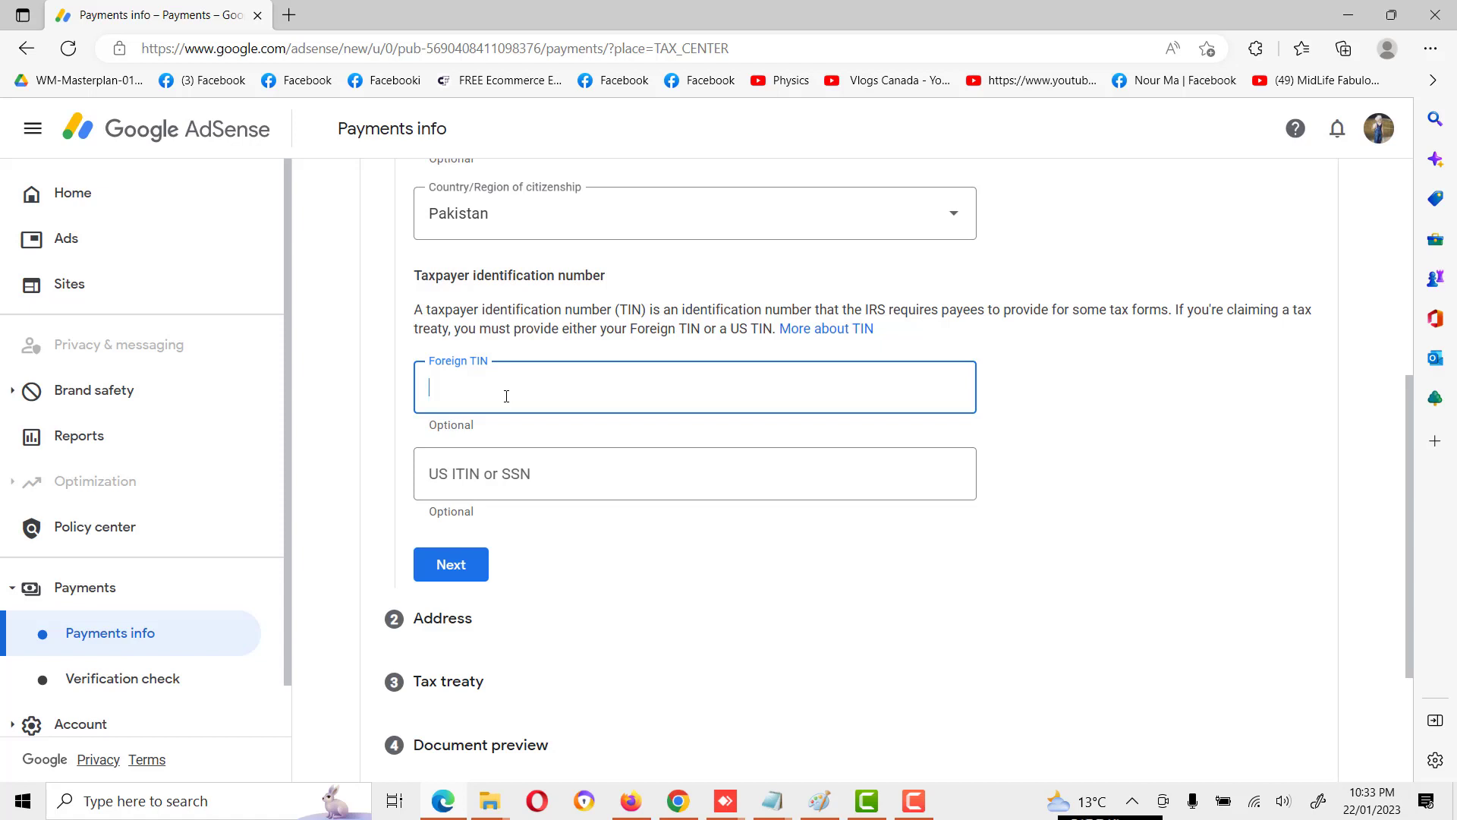
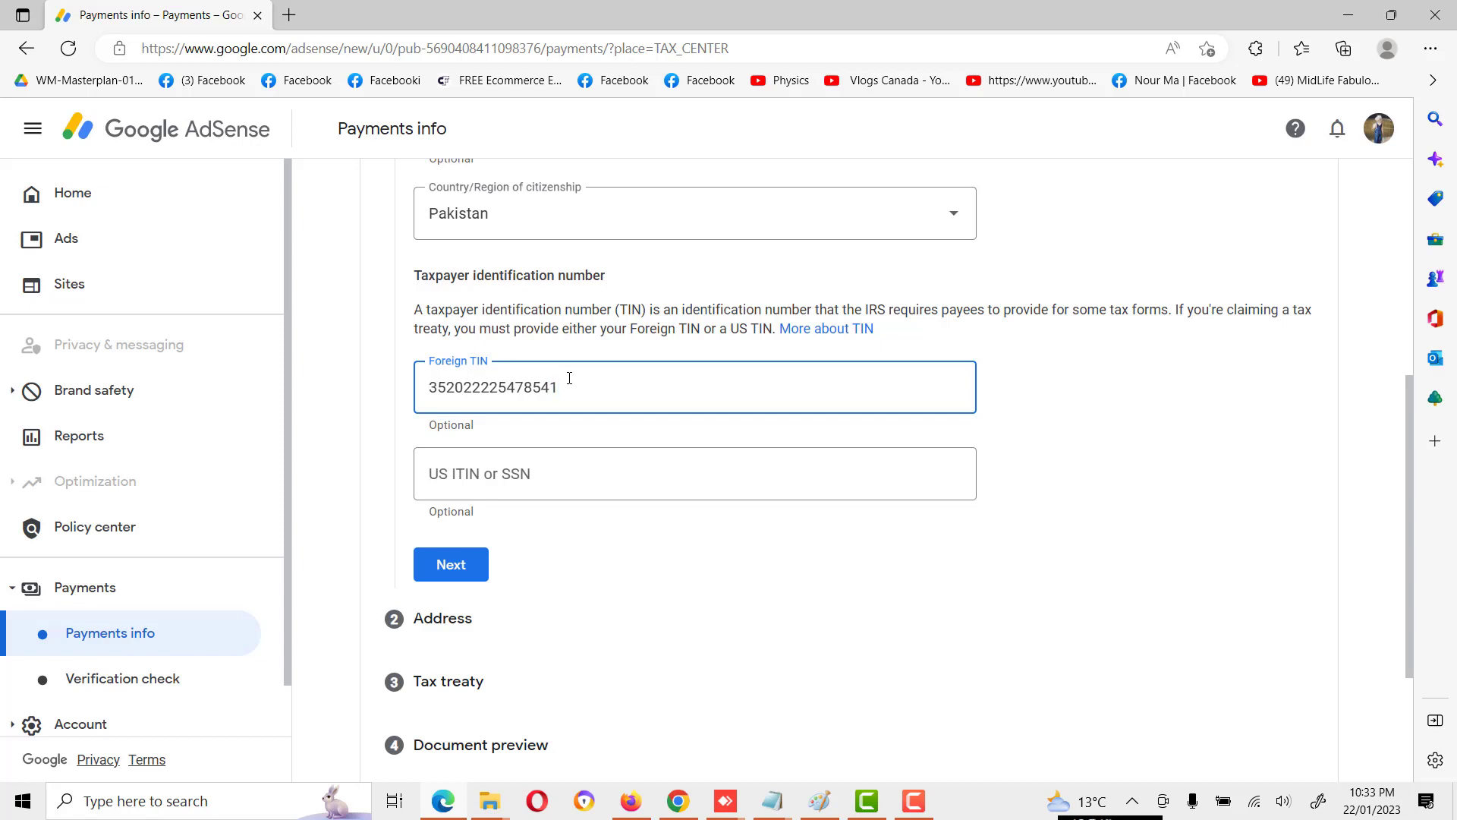
pyautogui.scroll(-1, 565, 383)
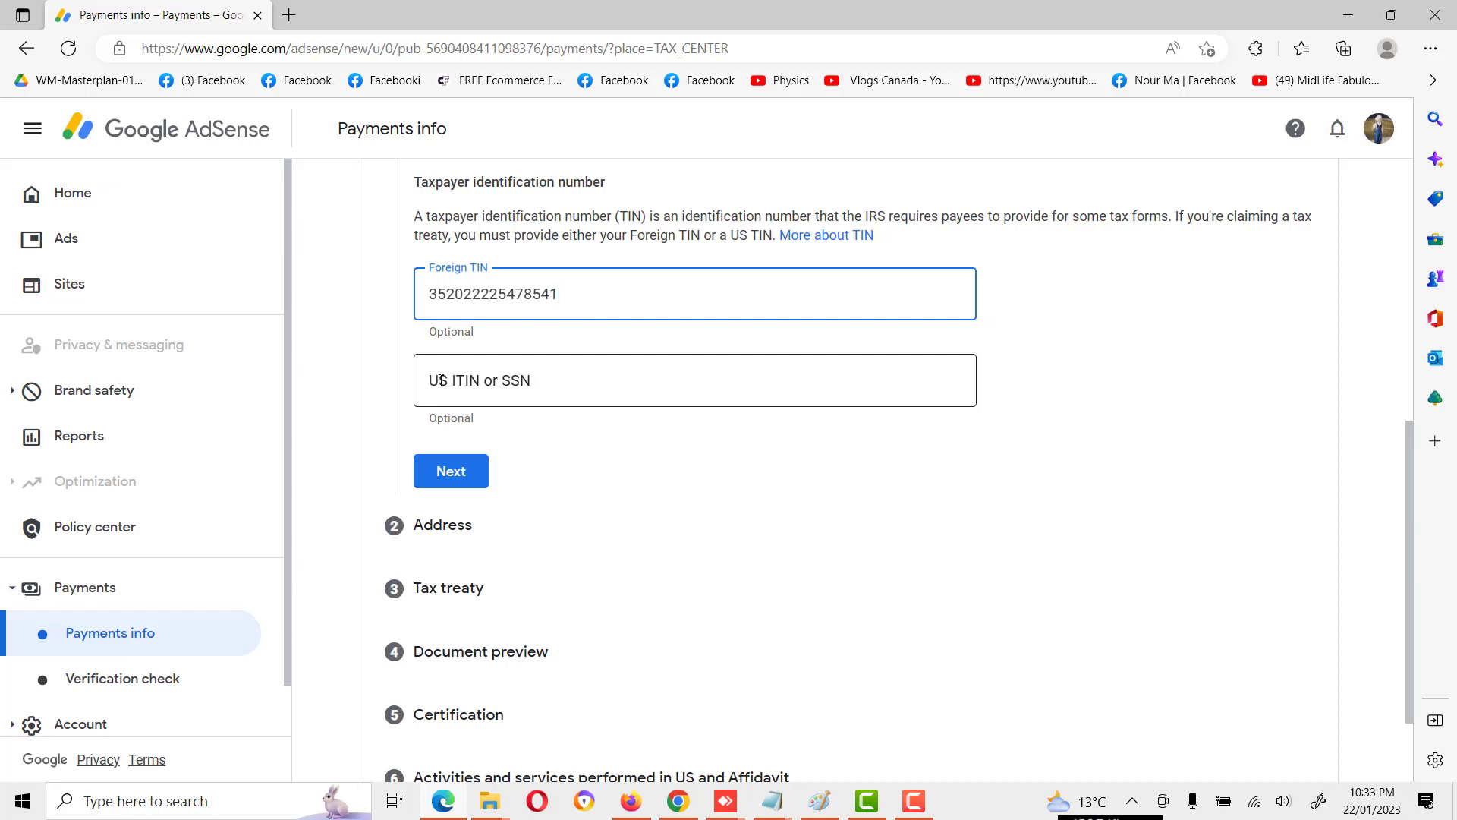
# Finish the Tax identity step and enter the residence street address and city
pyautogui.click(453, 474)
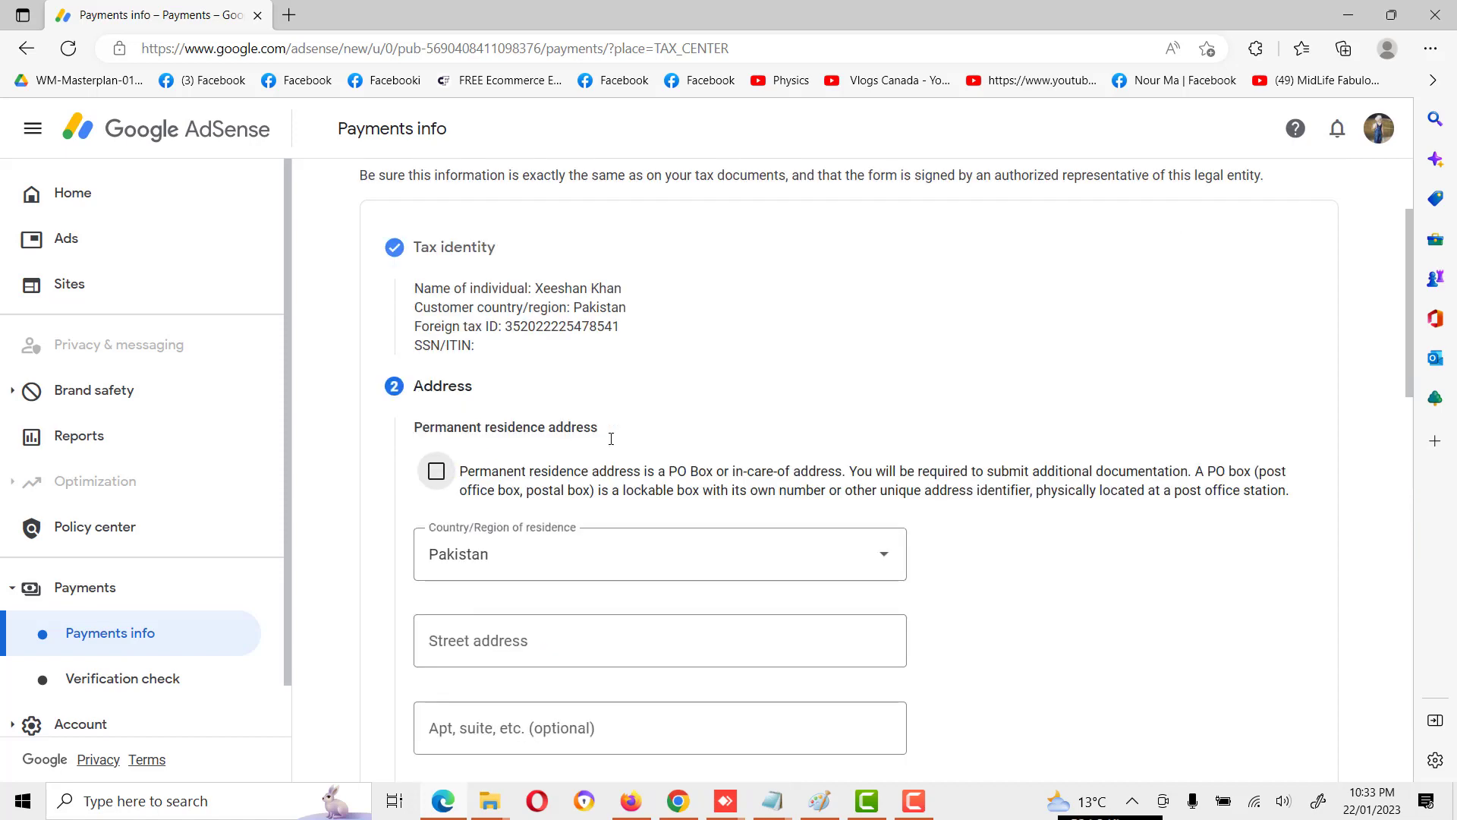
pyautogui.scroll(-2, 647, 400)
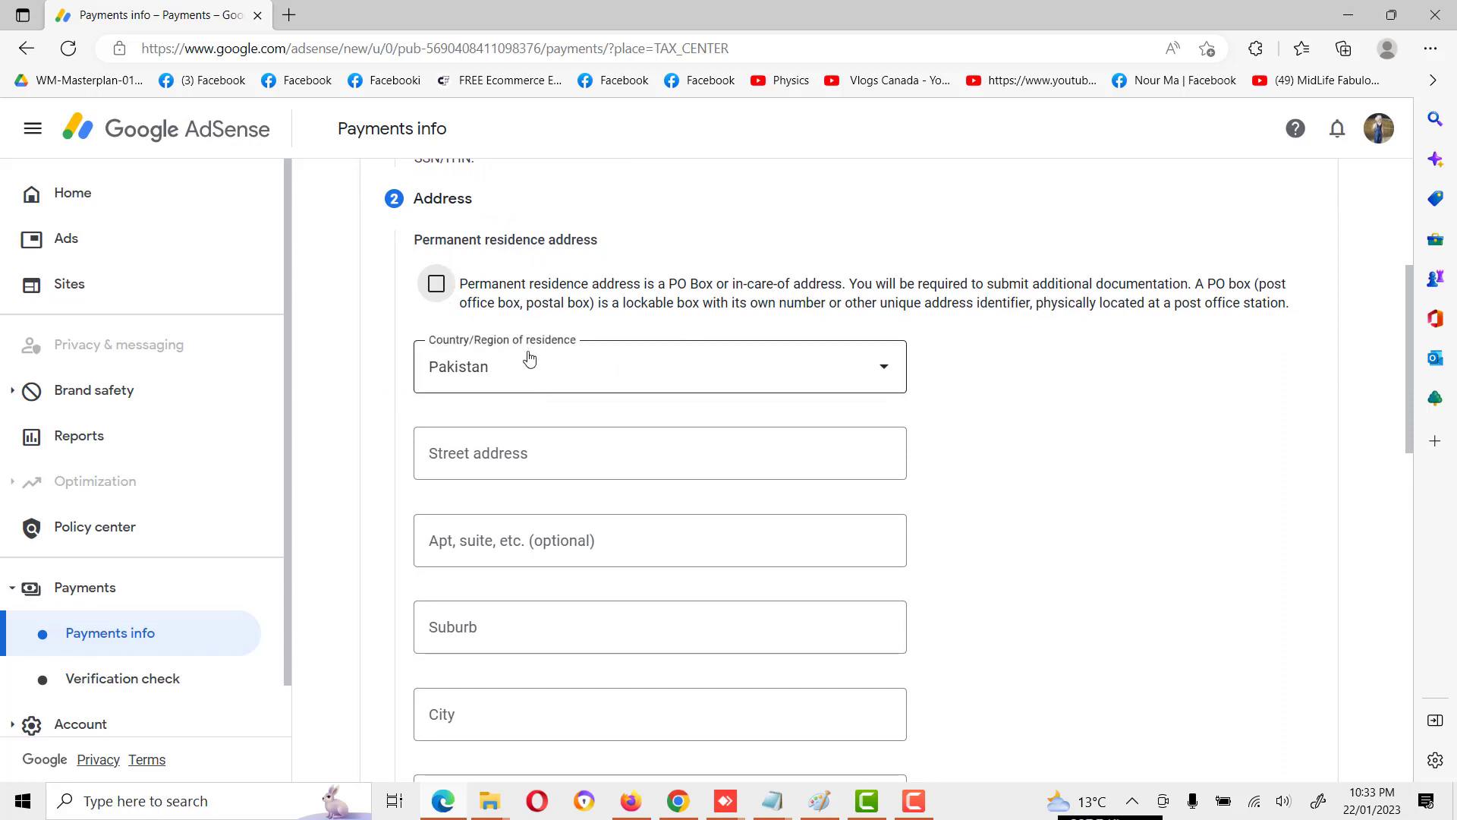
pyautogui.click(502, 456)
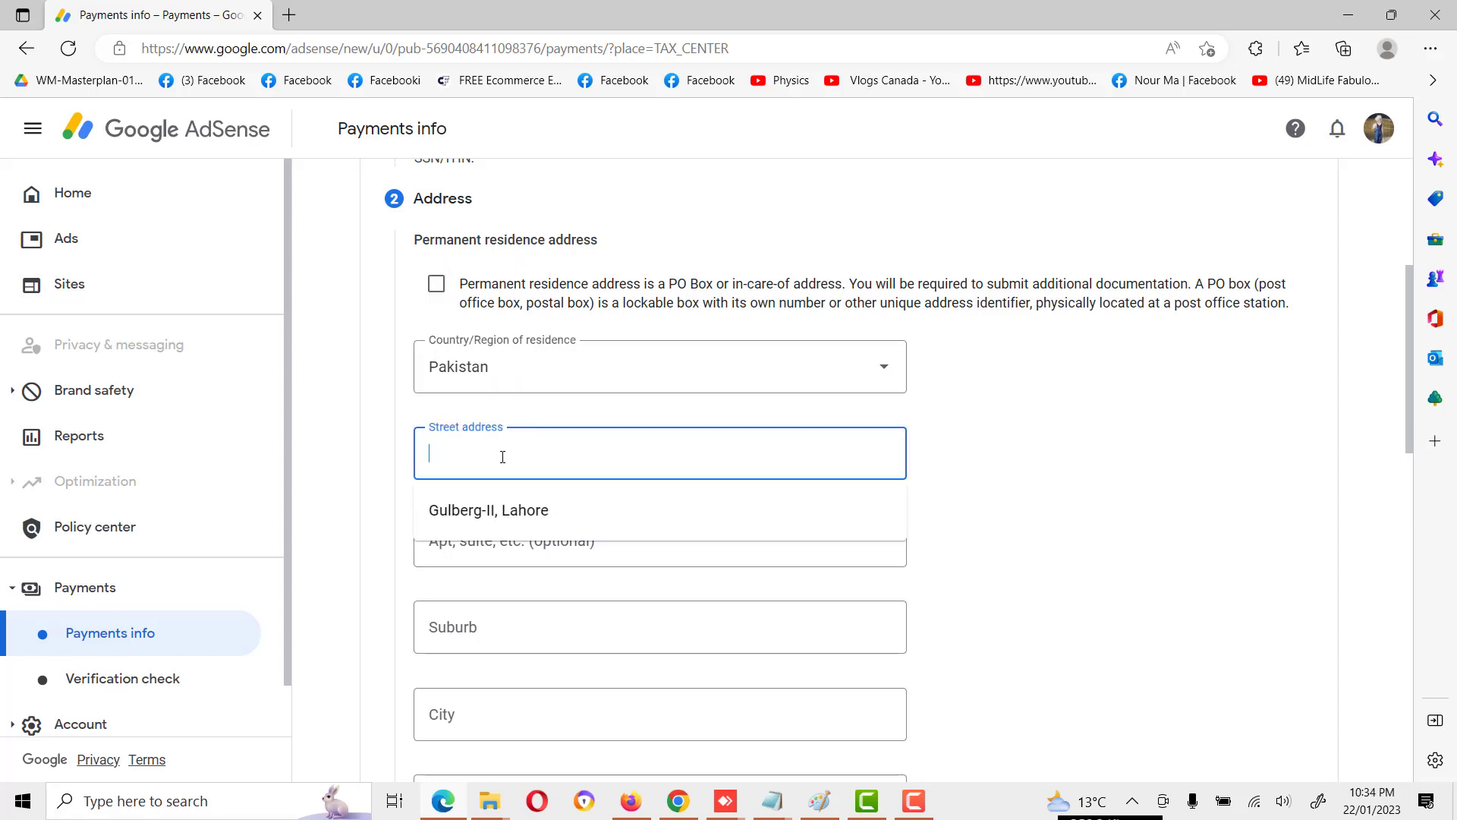
pyautogui.write('DHA ')
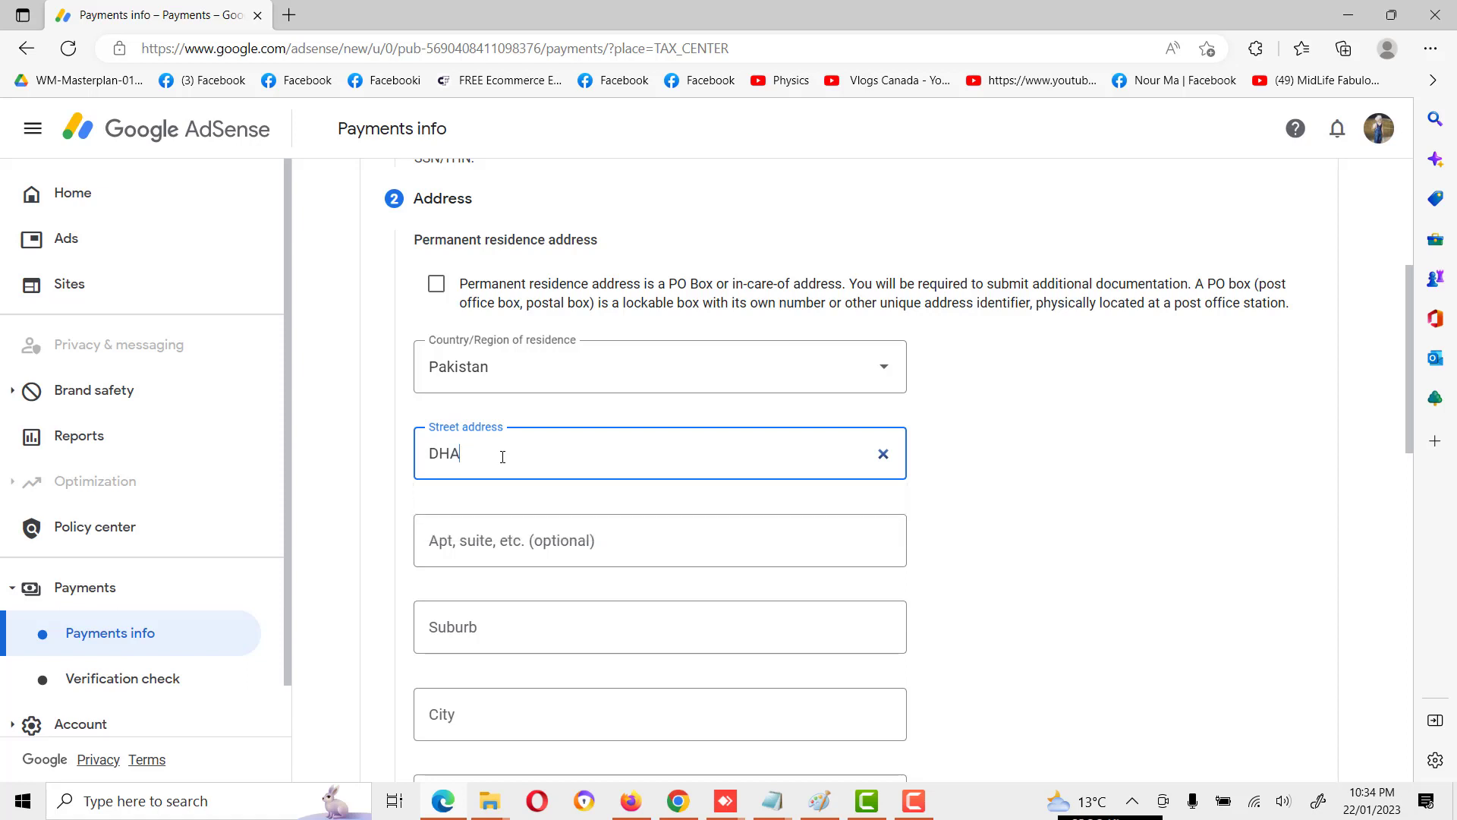
pyautogui.write(',')
pyautogui.scroll(-1, 487, 468)
pyautogui.click(490, 631)
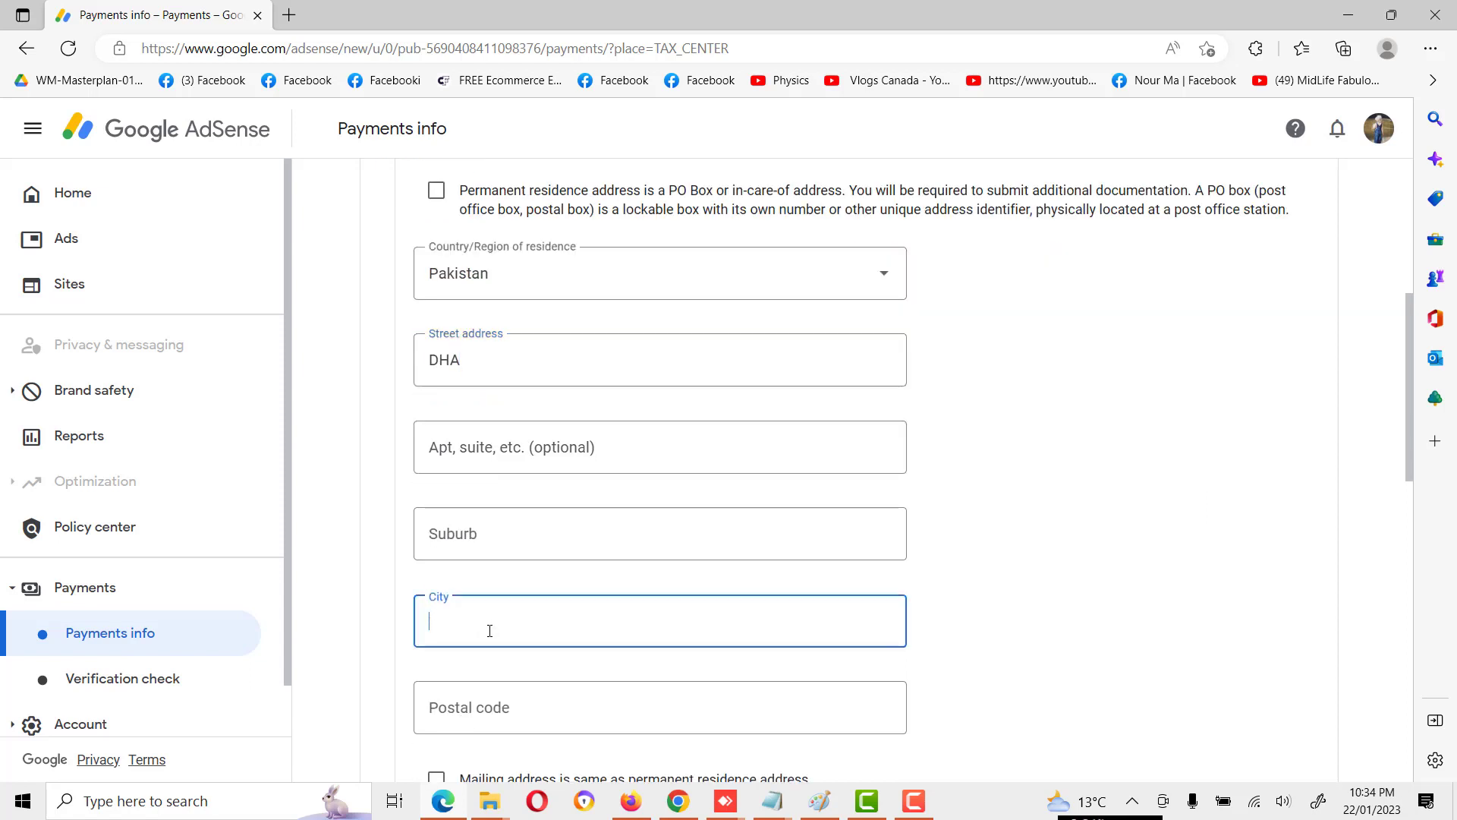
pyautogui.write('Lahore')
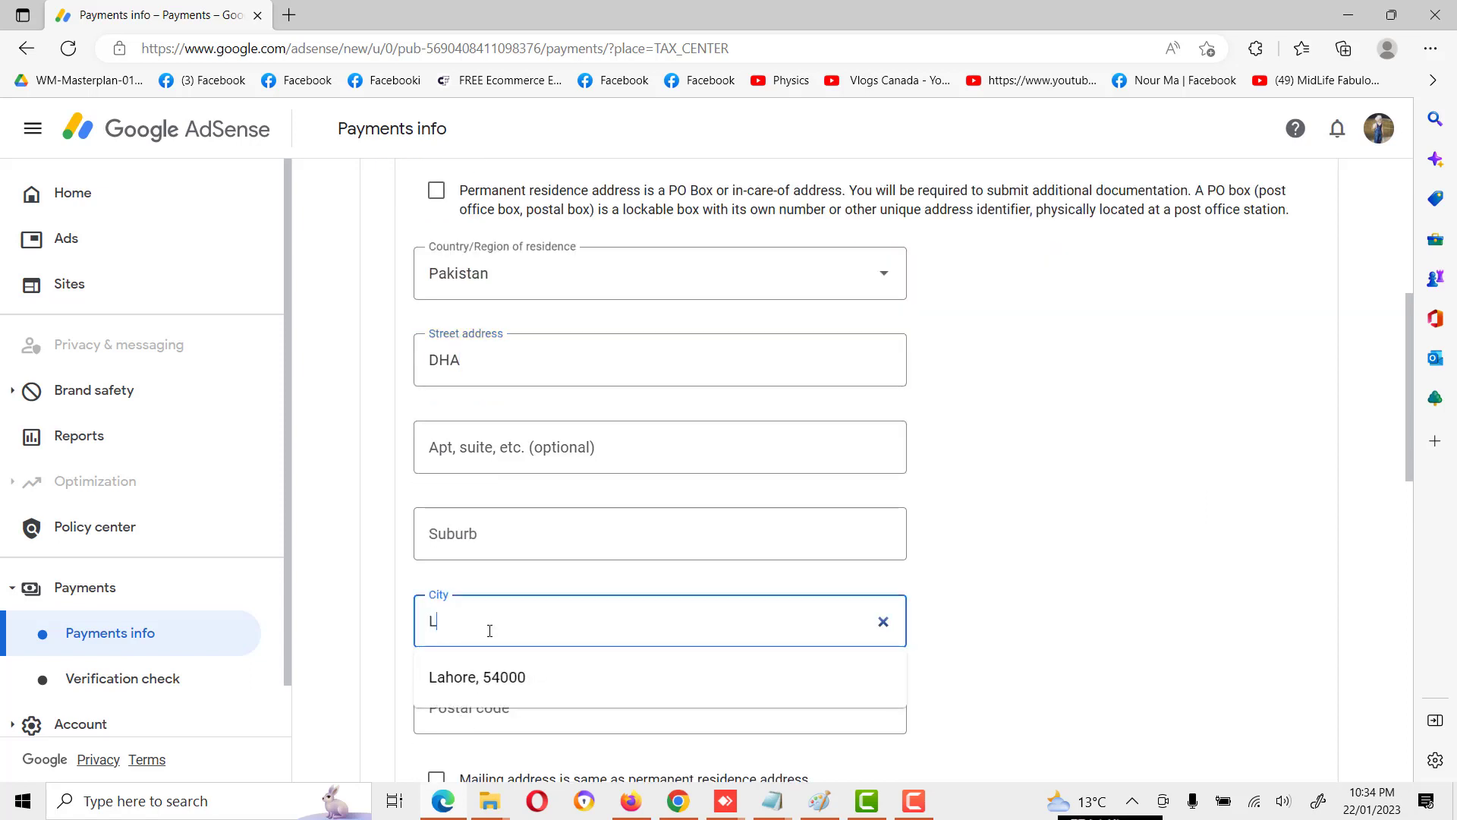
pyautogui.click(1003, 554)
# Correct the street address by inserting the missing sector prefix at its start
pyautogui.scroll(-1, 987, 539)
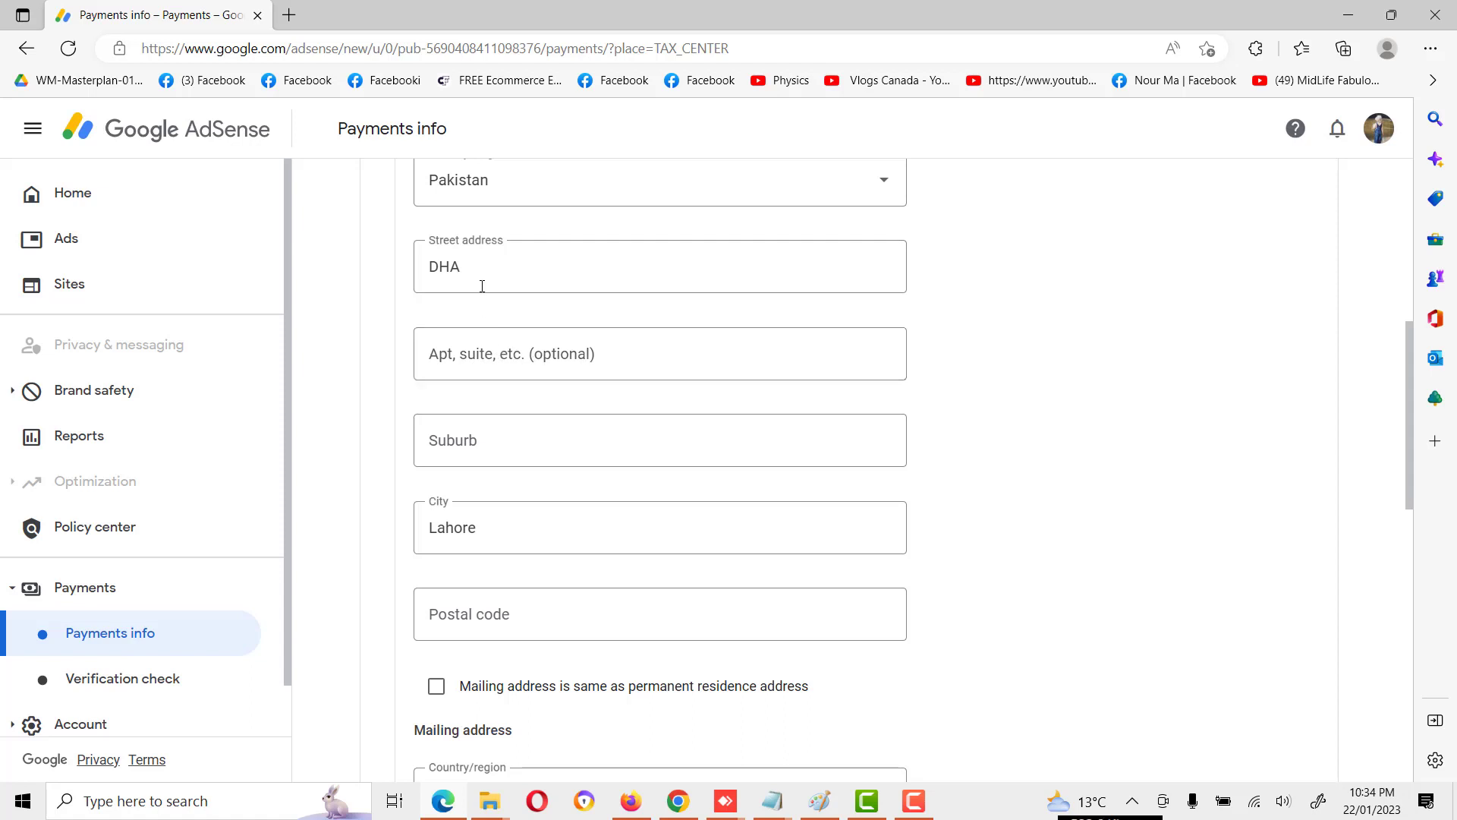
pyautogui.click(429, 264)
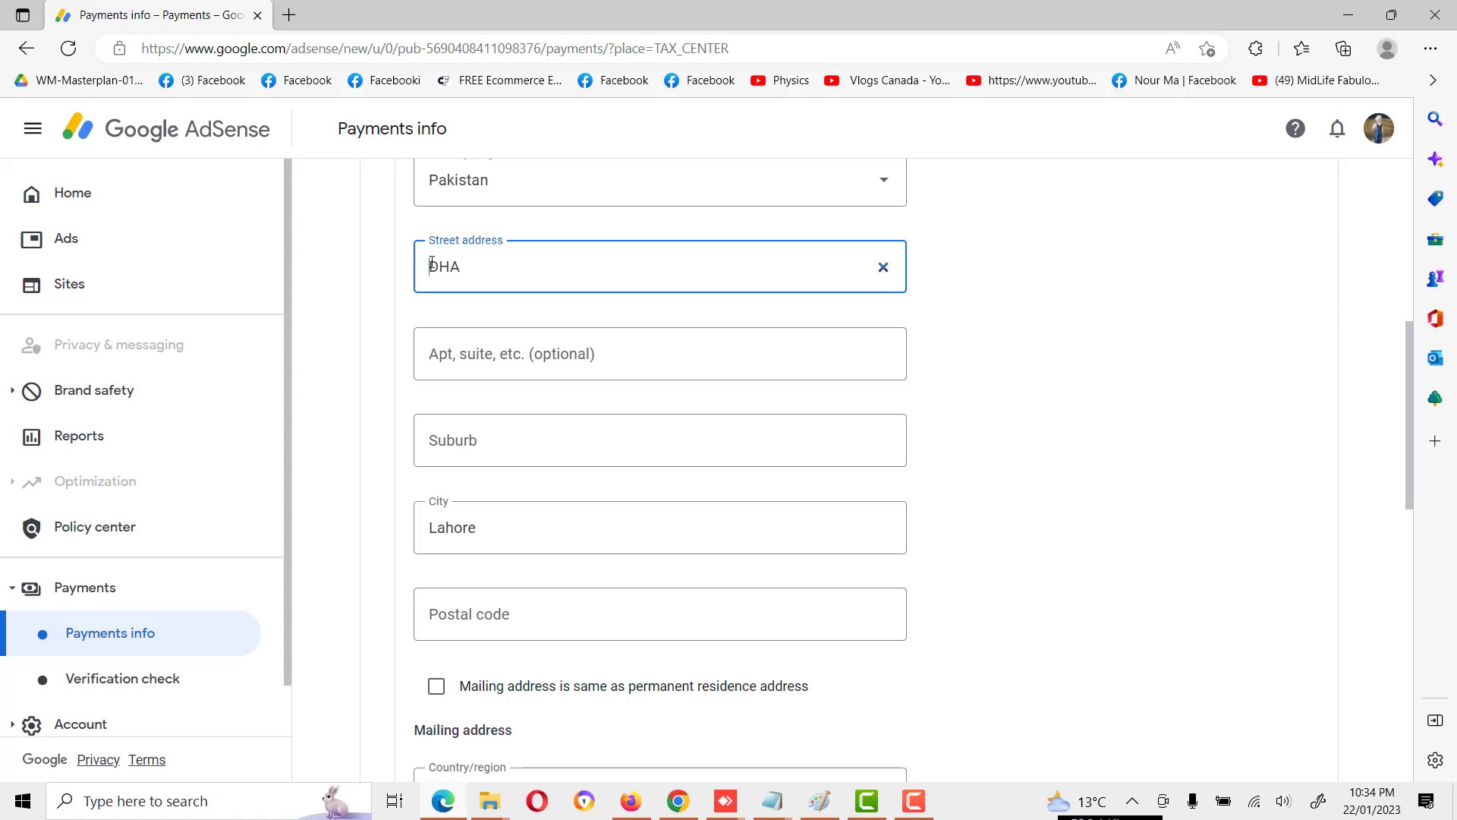
pyautogui.write('St')
pyautogui.press('BackSpace')
pyautogui.write('ector-A,')
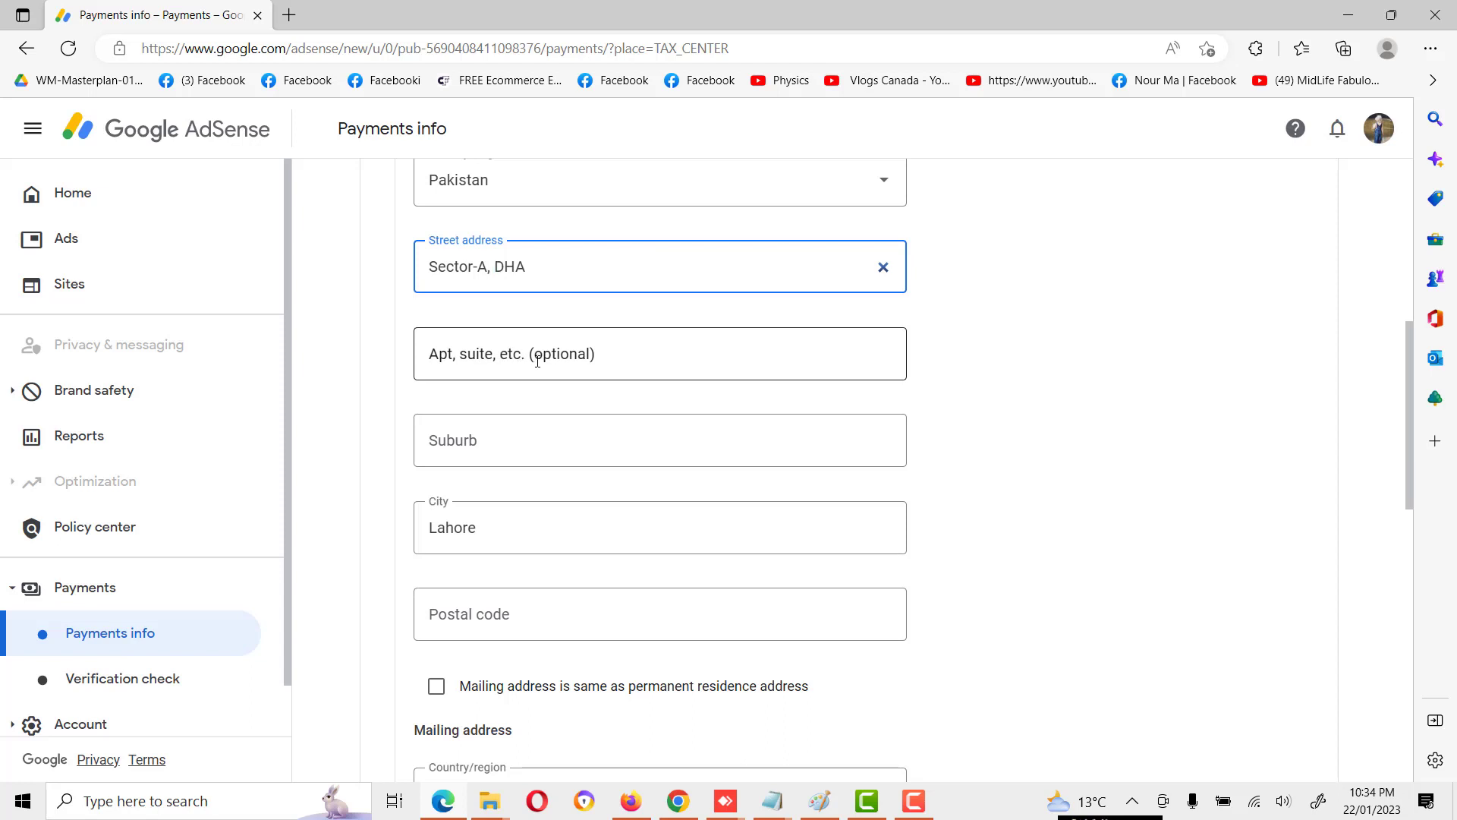
# Enter the postal code for the permanent residence address
pyautogui.scroll(-1, 495, 432)
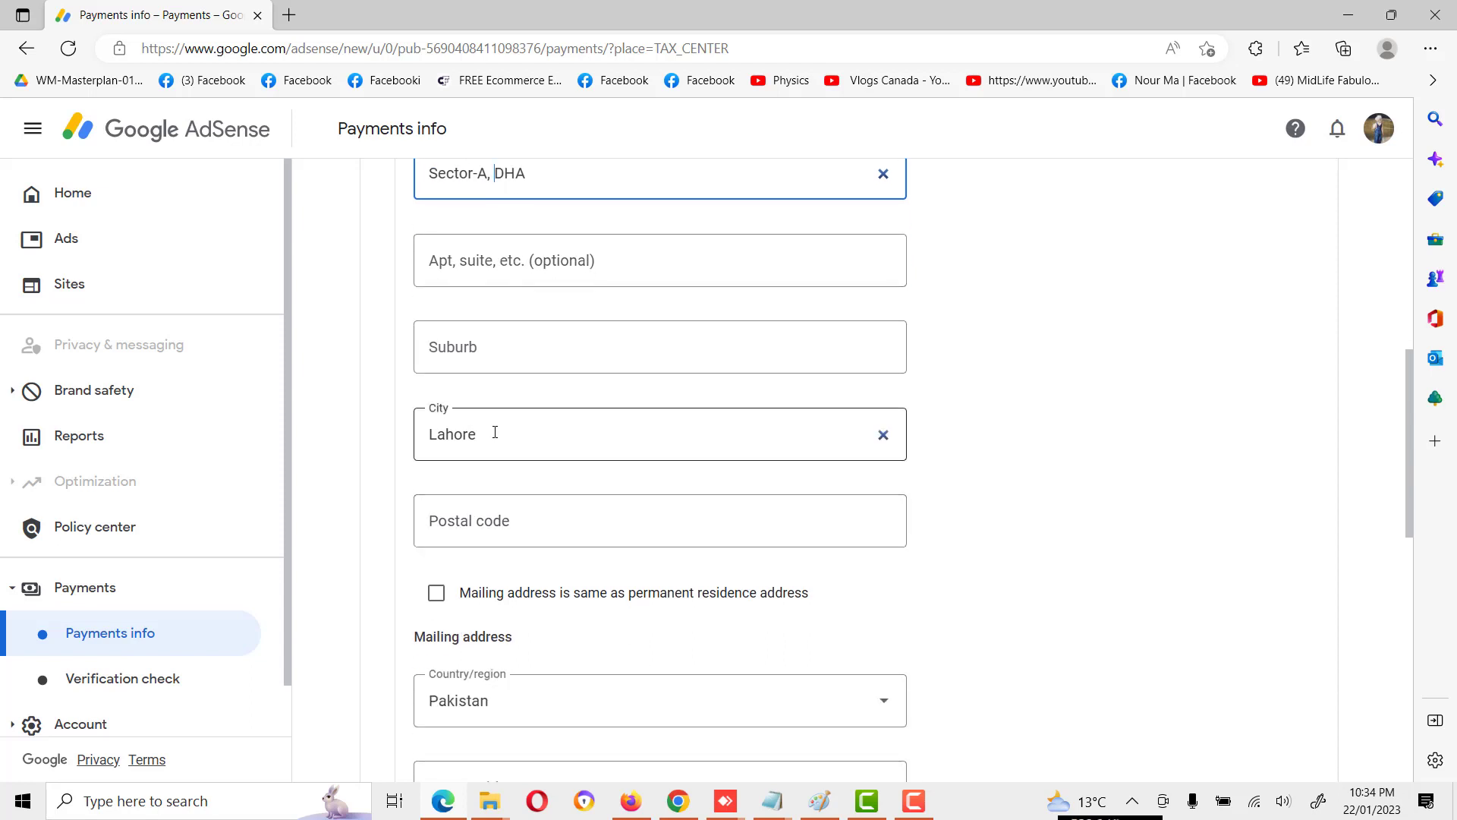
pyautogui.click(495, 514)
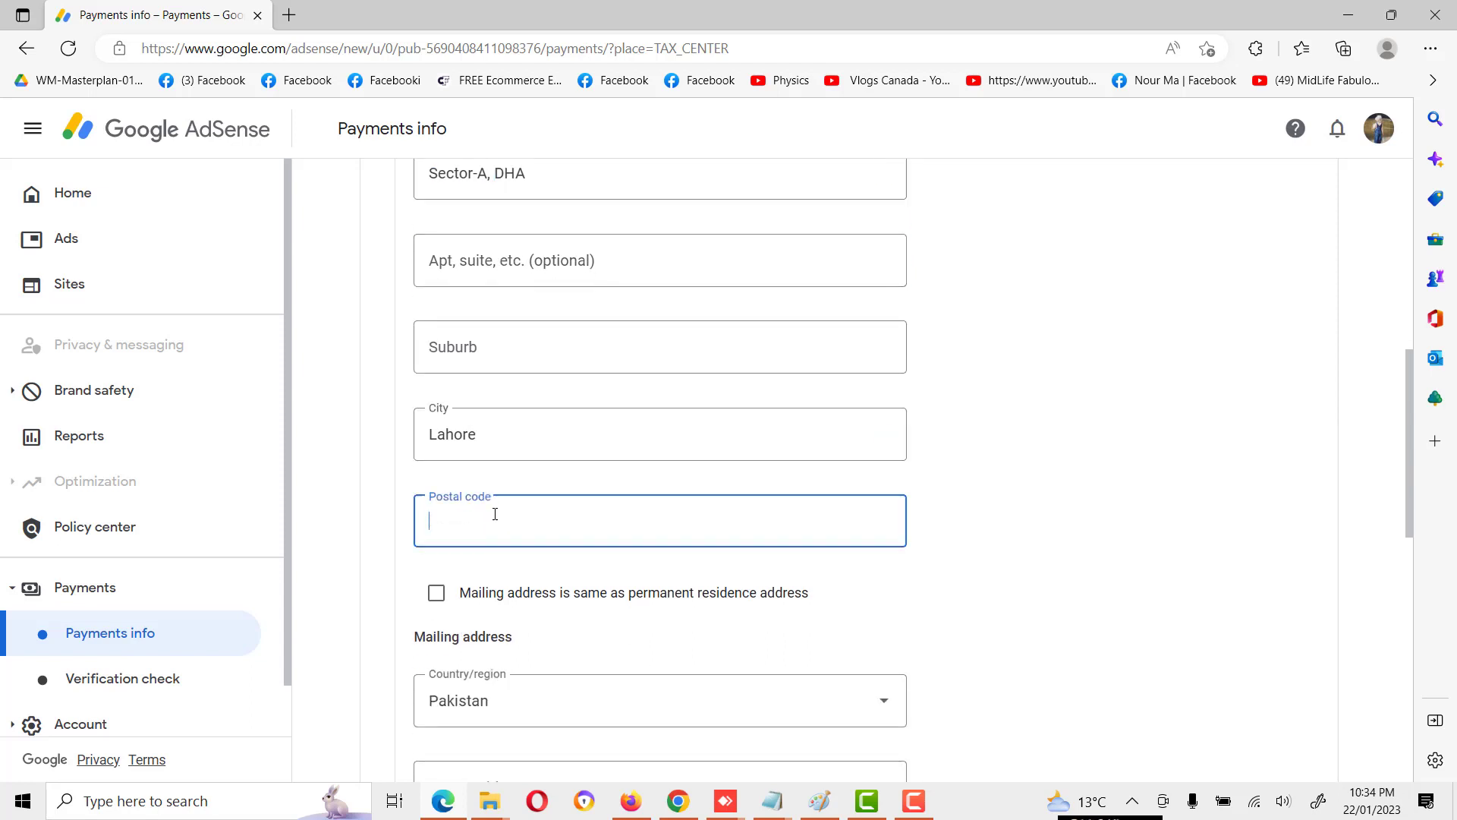
pyautogui.write('54000')
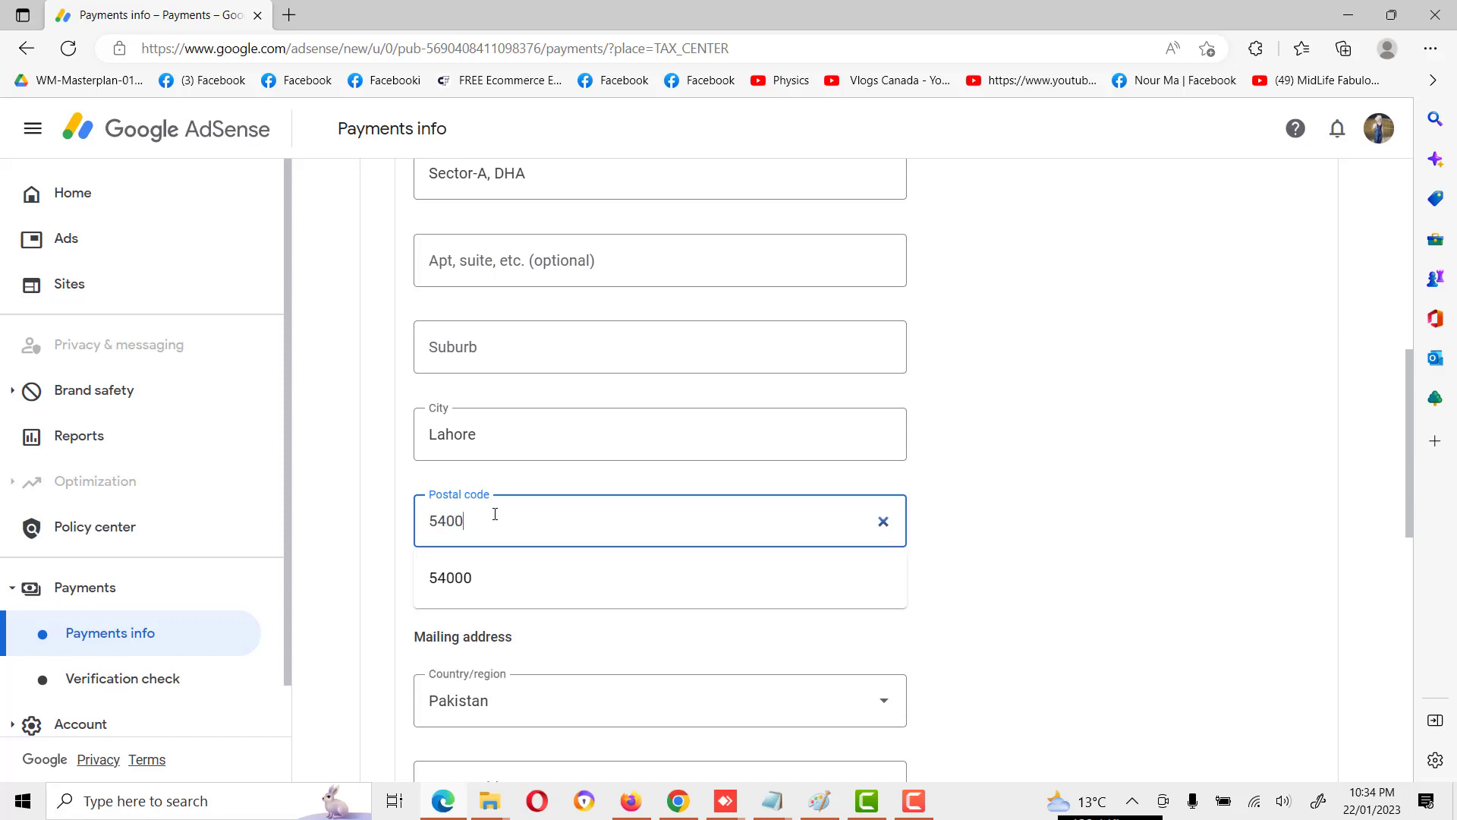
pyautogui.click(1073, 447)
# Mark the mailing address as the same as the permanent residence address
pyautogui.scroll(-1, 1073, 447)
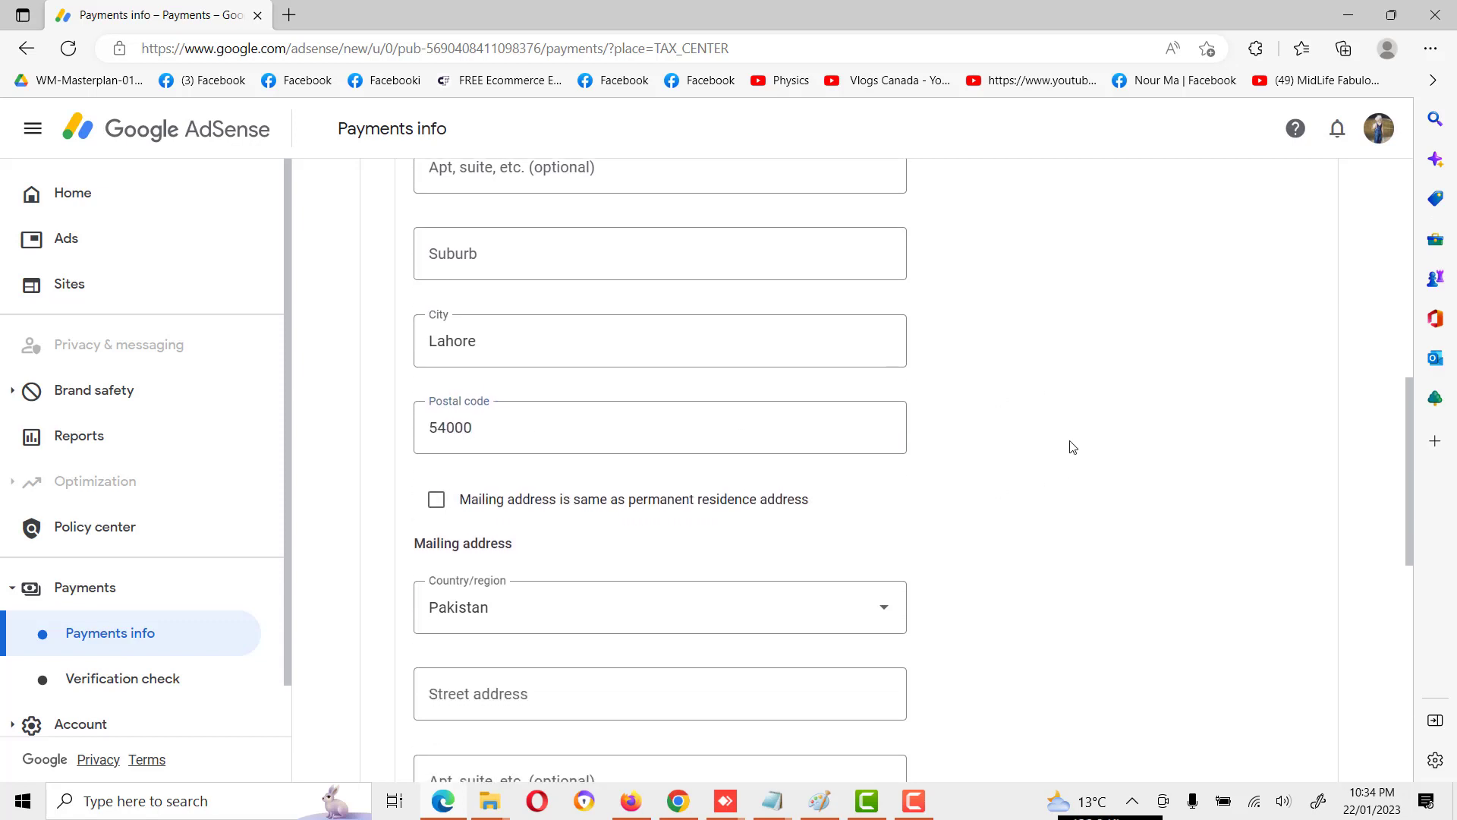
pyautogui.scroll(-2, 1072, 447)
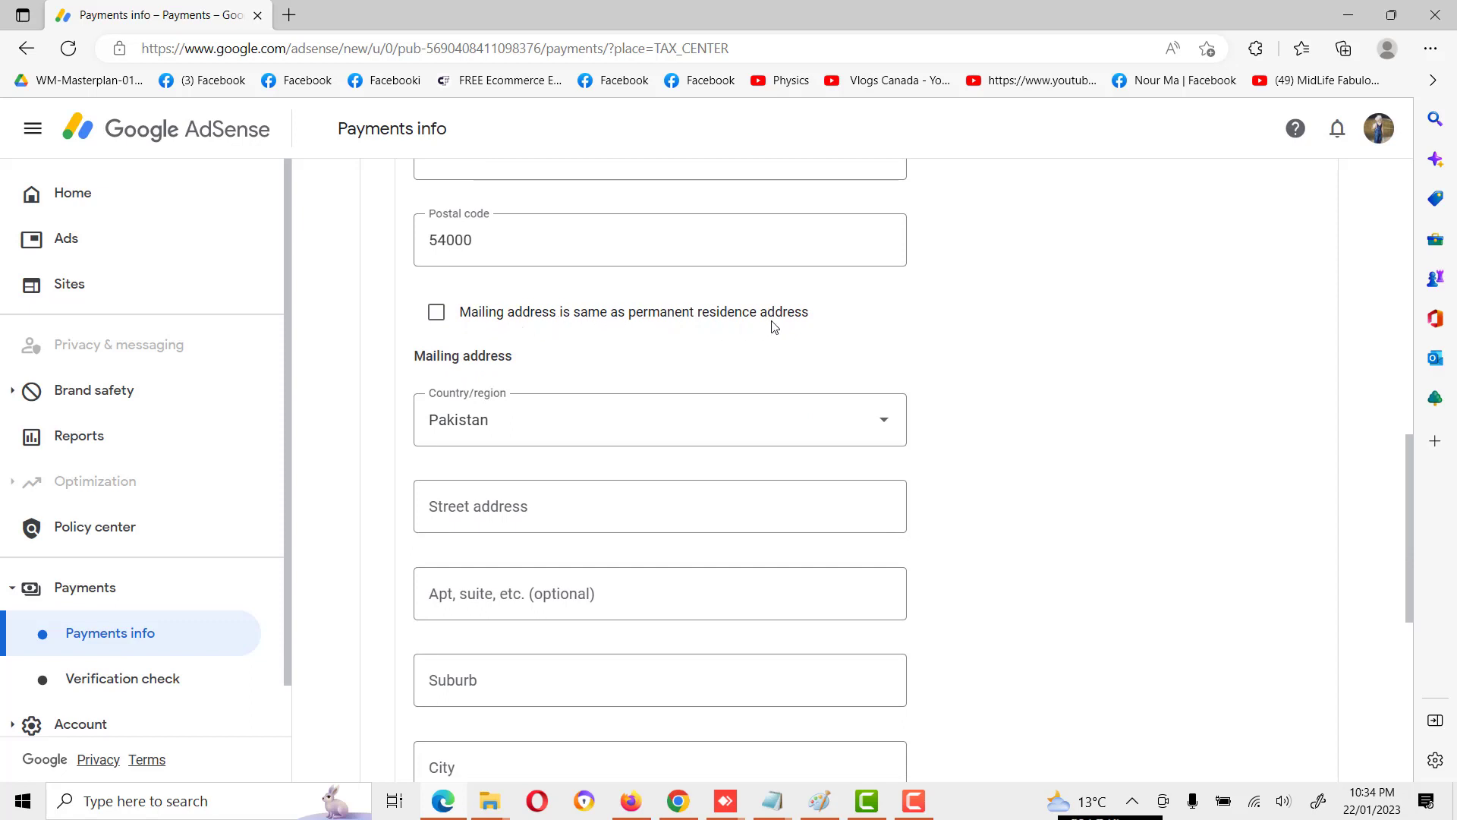
pyautogui.click(439, 314)
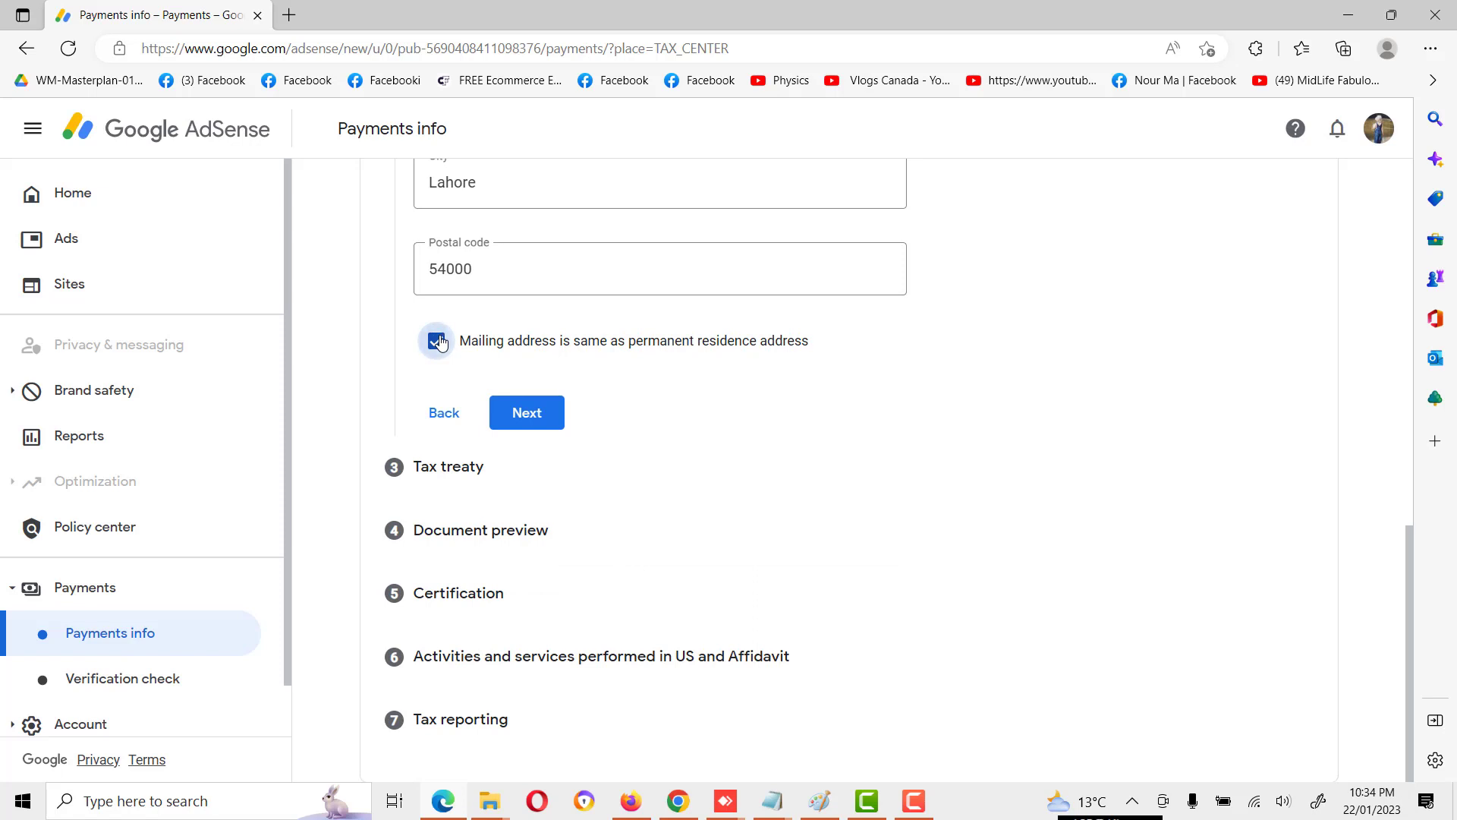
pyautogui.click(438, 342)
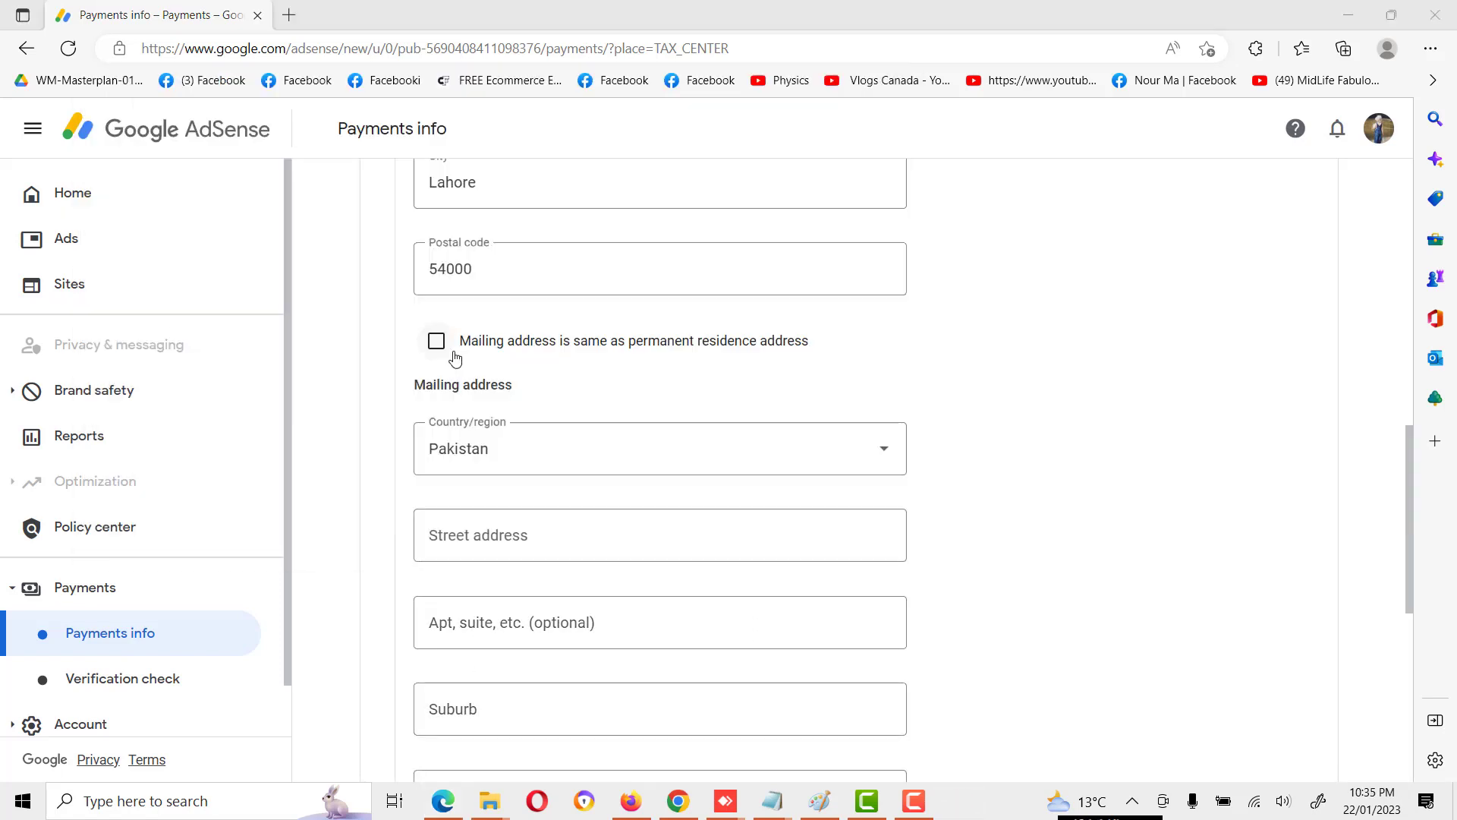
pyautogui.click(436, 343)
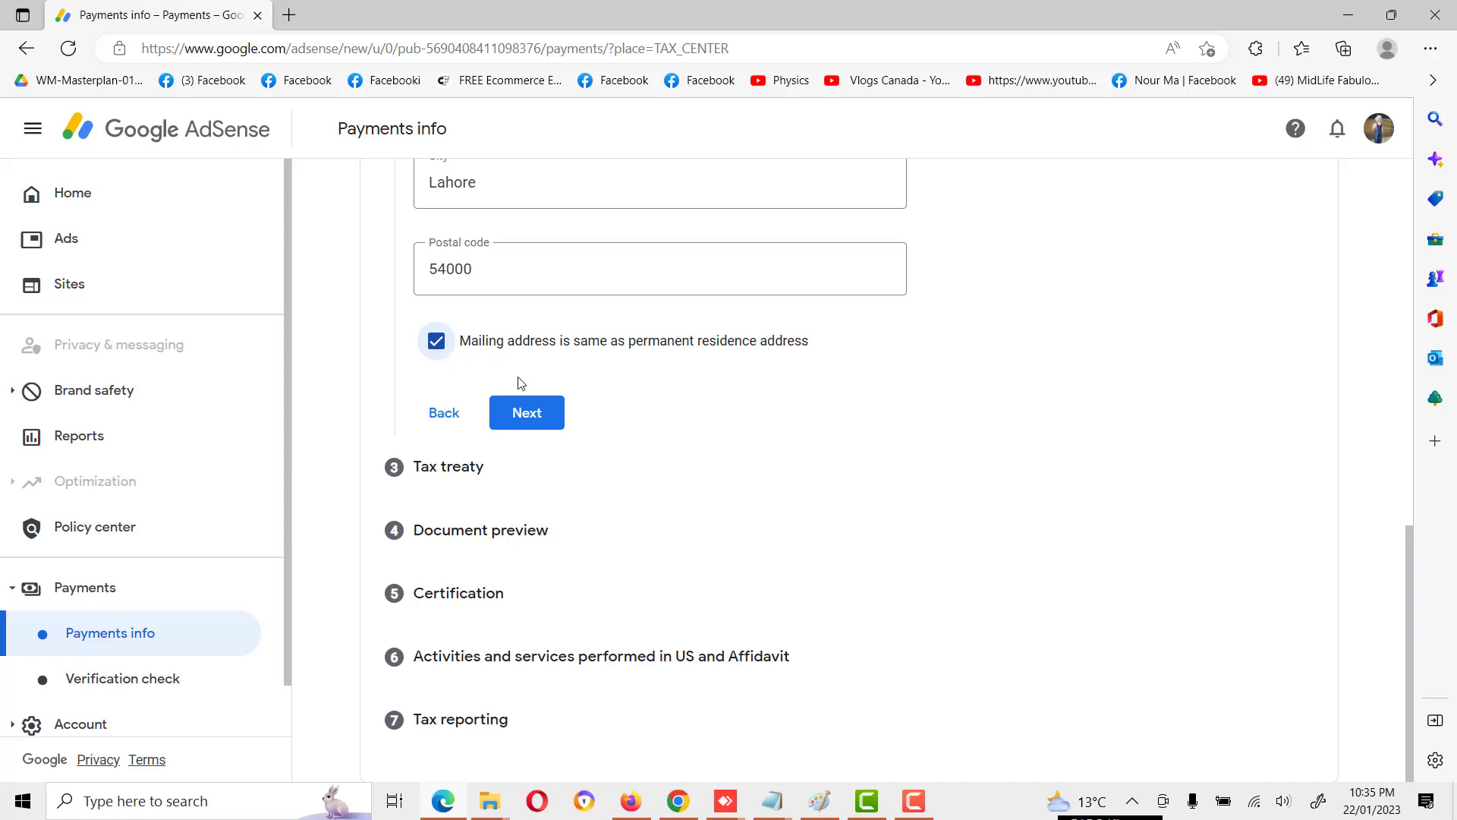
# Submit the address step and answer Yes to claiming a reduced treaty withholding rate
pyautogui.click(526, 414)
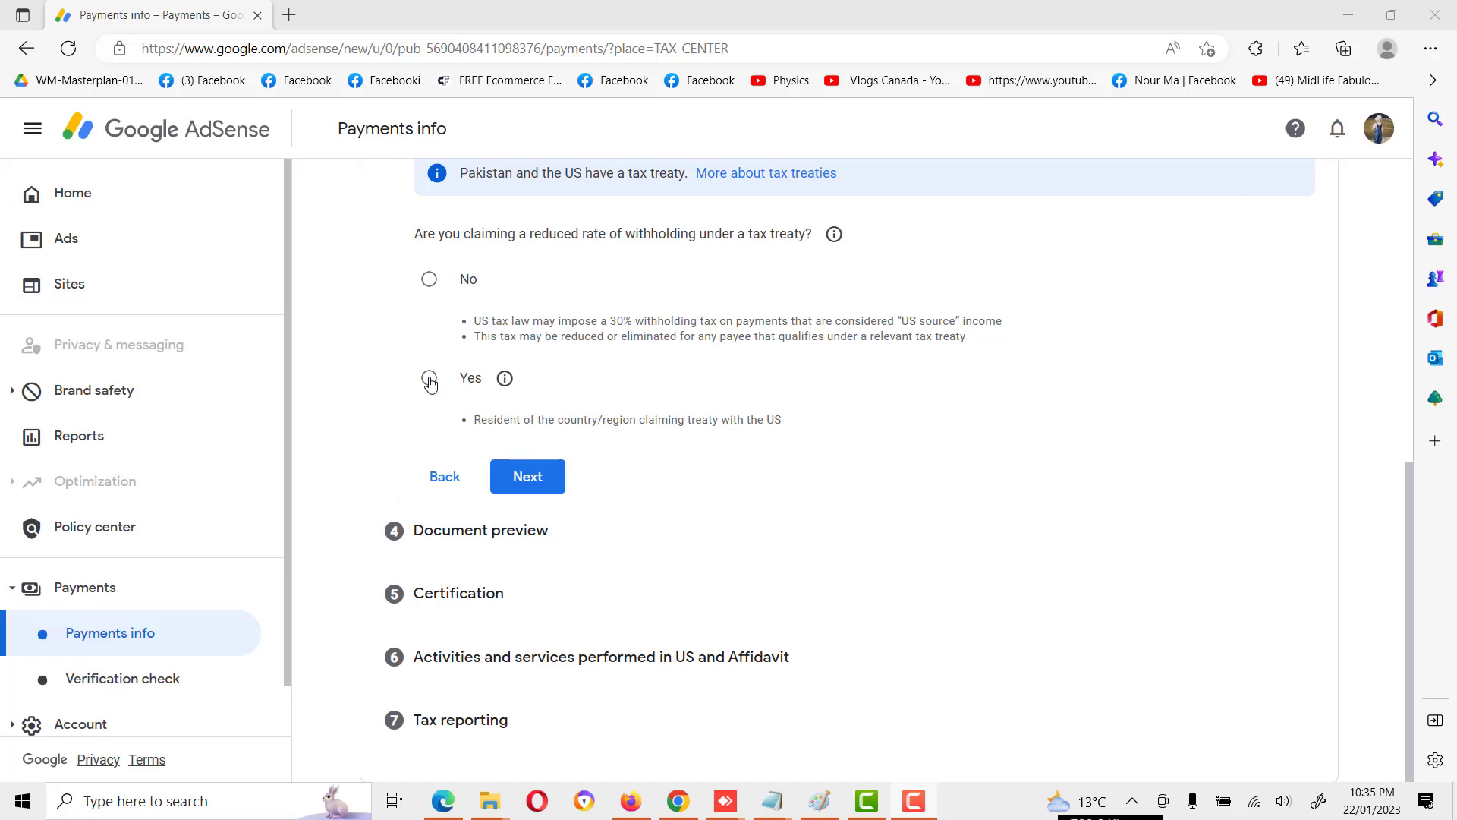
pyautogui.click(429, 379)
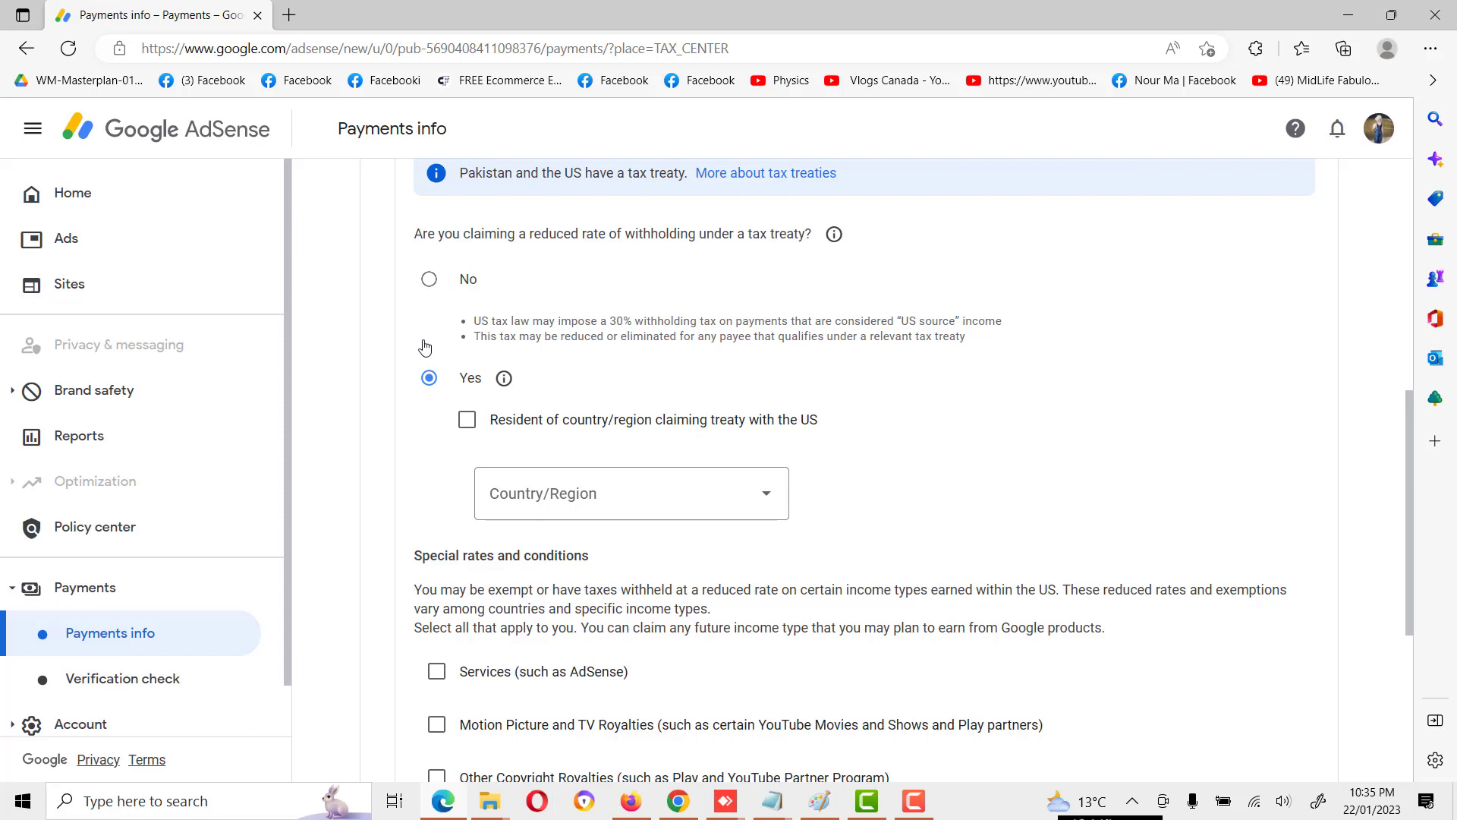
# Confirm residency in a treaty country and select Pakistan as the treaty country
pyautogui.click(467, 420)
pyautogui.click(762, 497)
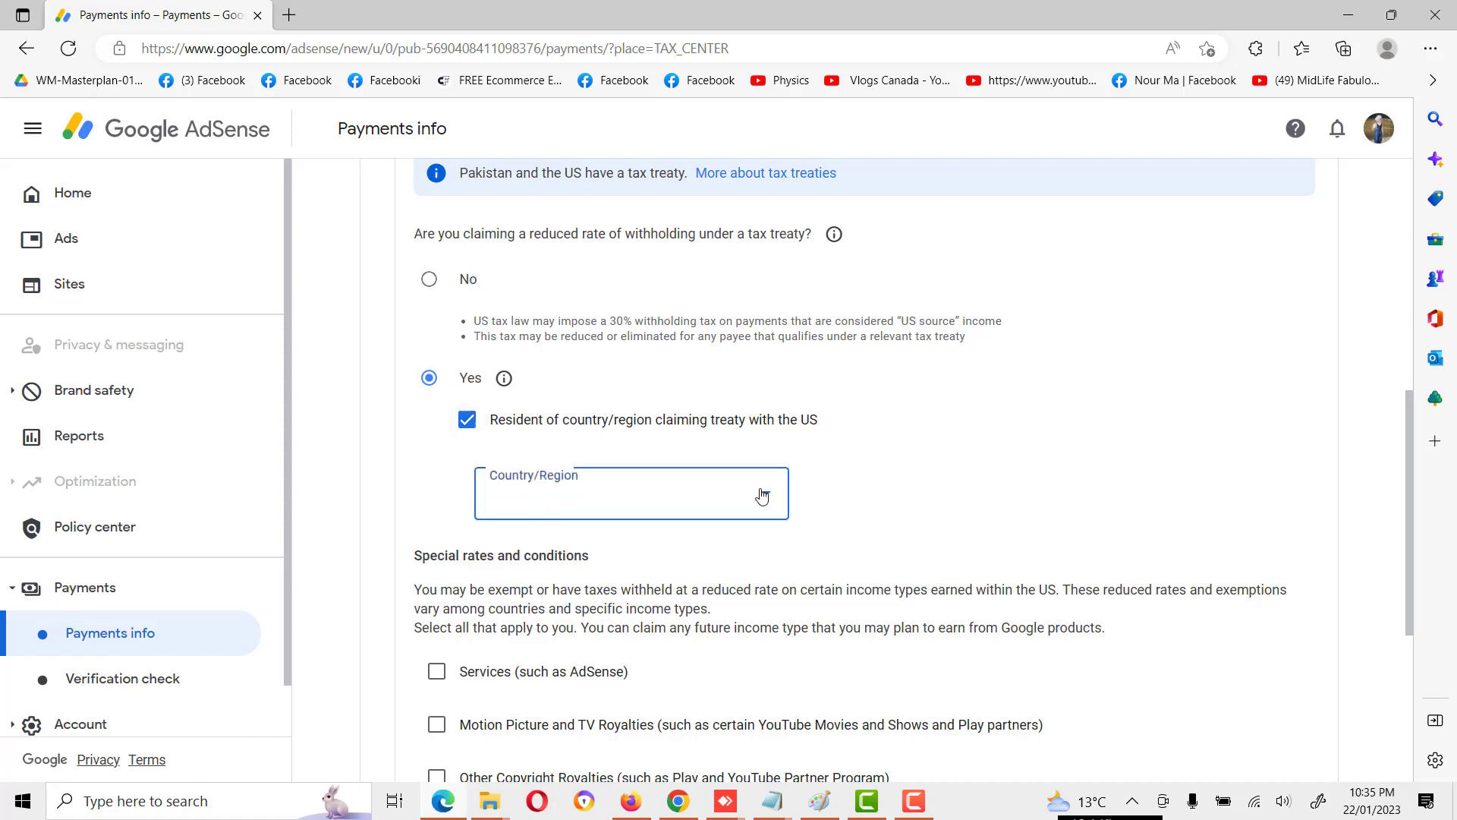
pyautogui.scroll(4, 661, 309)
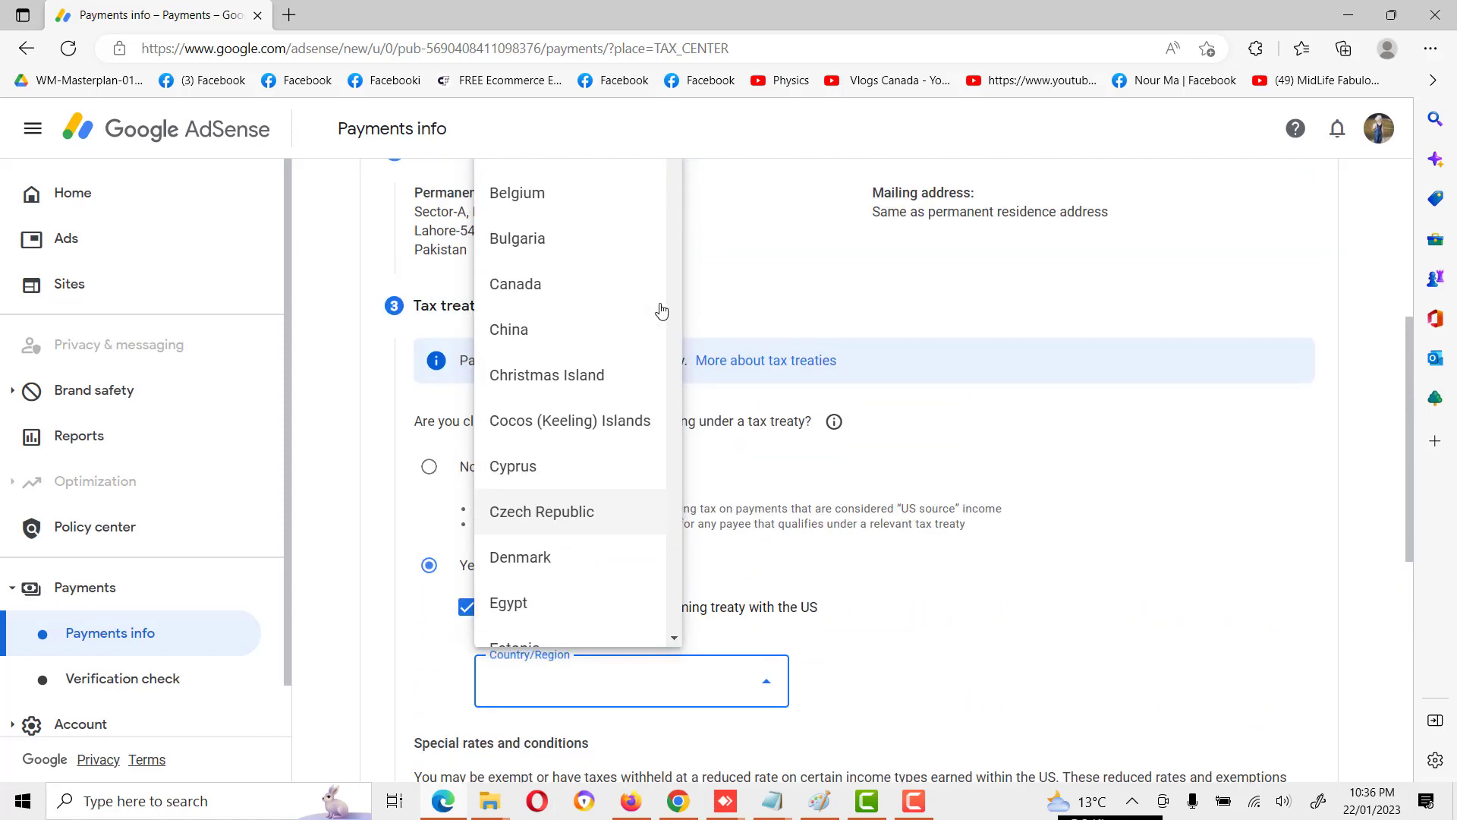
pyautogui.scroll(-4, 657, 316)
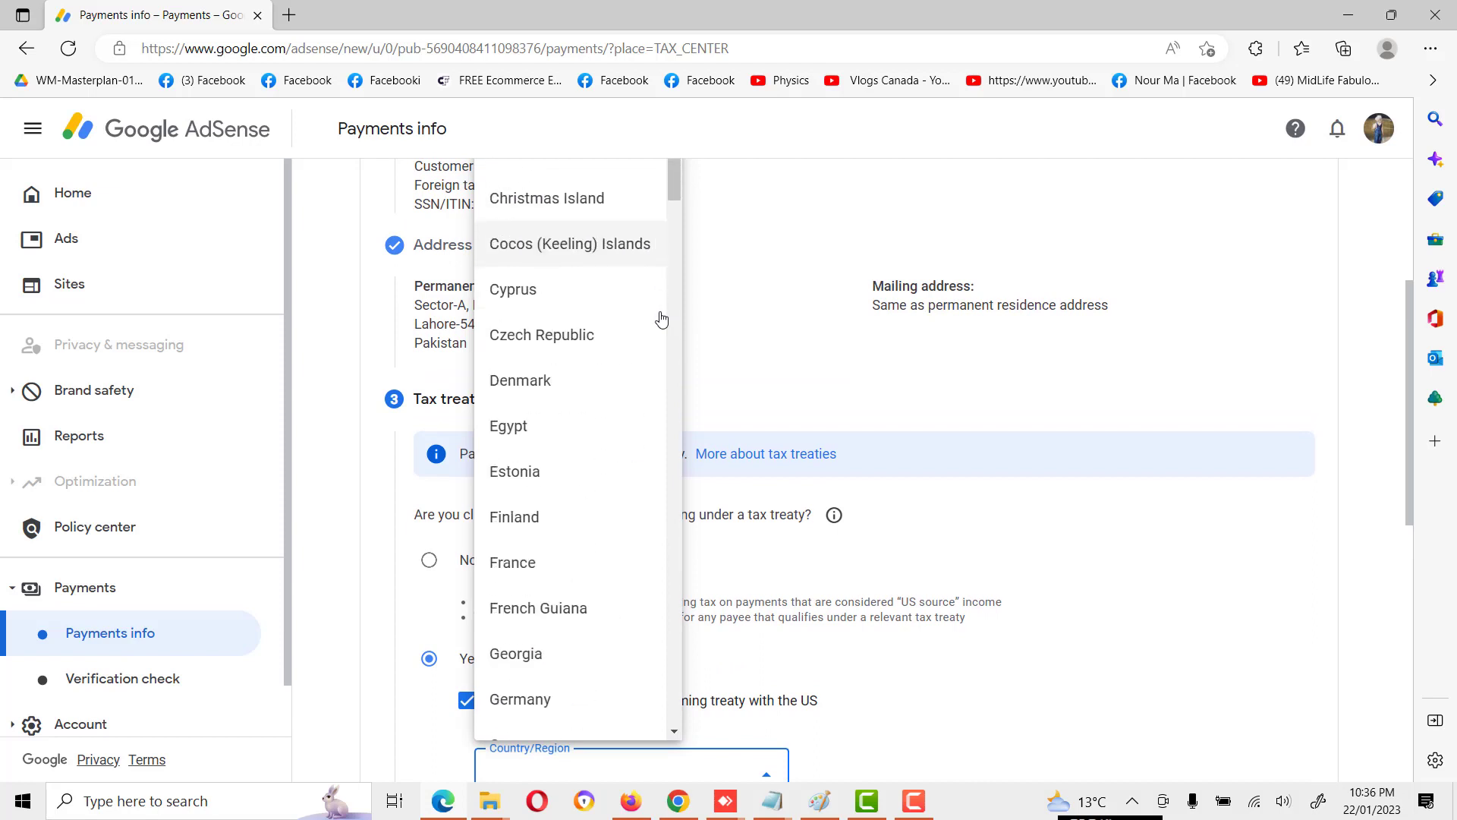
pyautogui.scroll(-3, 672, 246)
pyautogui.moveTo(673, 246); pyautogui.dragTo(677, 522)
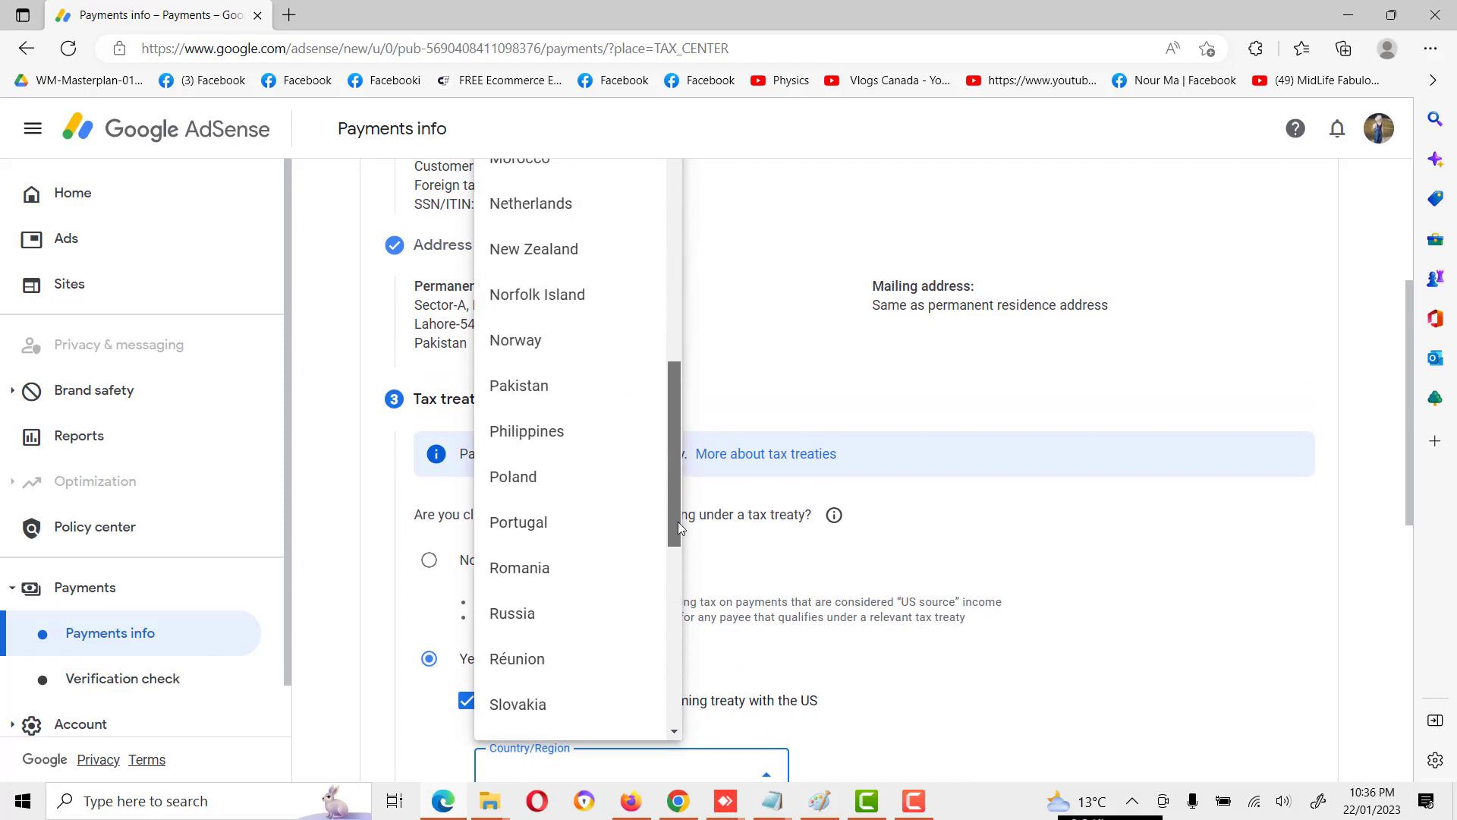
pyautogui.click(547, 372)
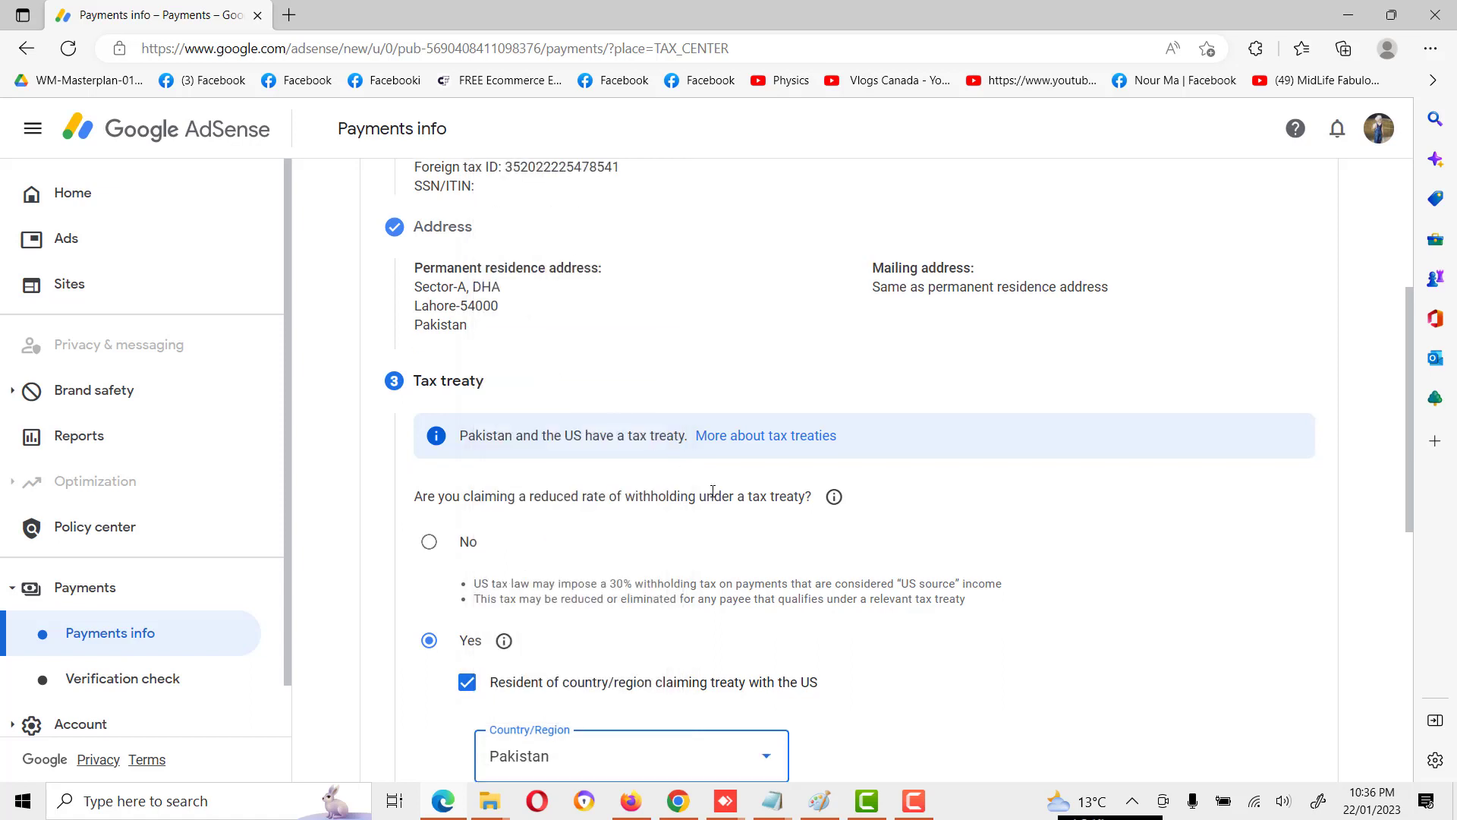
pyautogui.scroll(-4, 758, 415)
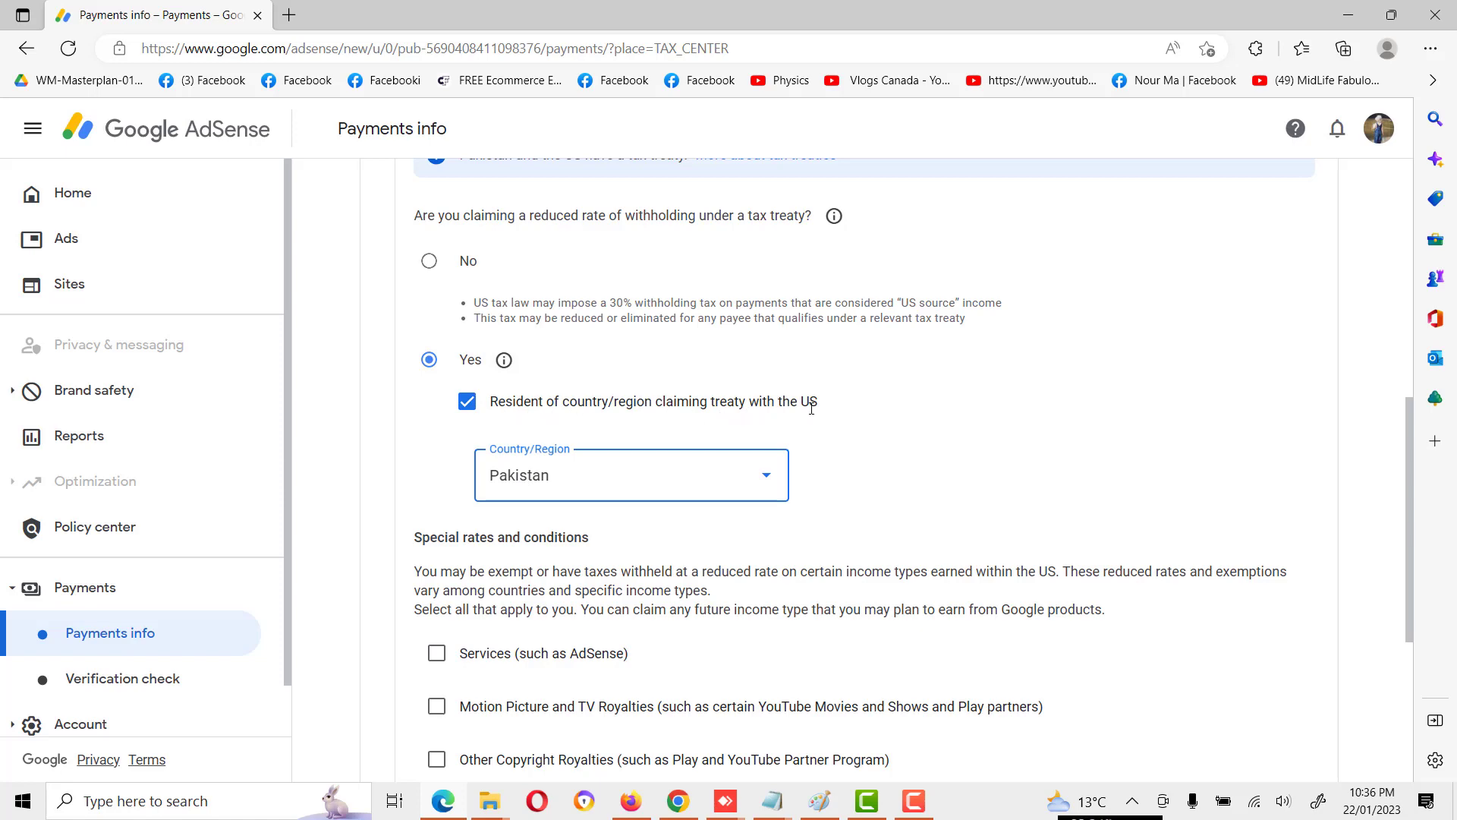
pyautogui.scroll(-2, 830, 400)
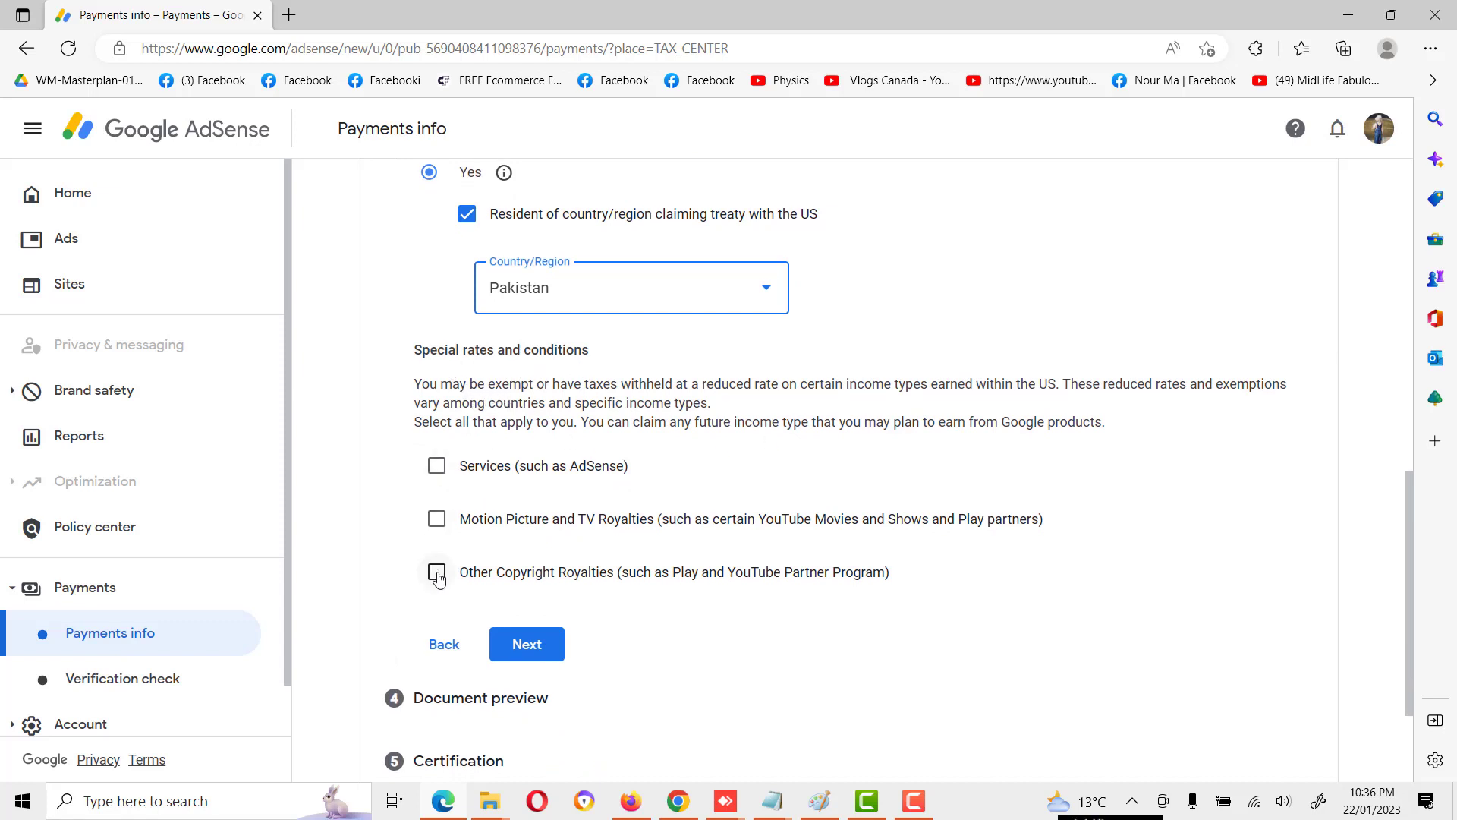
# Claim Services at 0% under Article 3 paragraph 2 with reason confirmed, and tick Motion Picture and TV Royalties
pyautogui.click(438, 468)
pyautogui.scroll(-1, 478, 463)
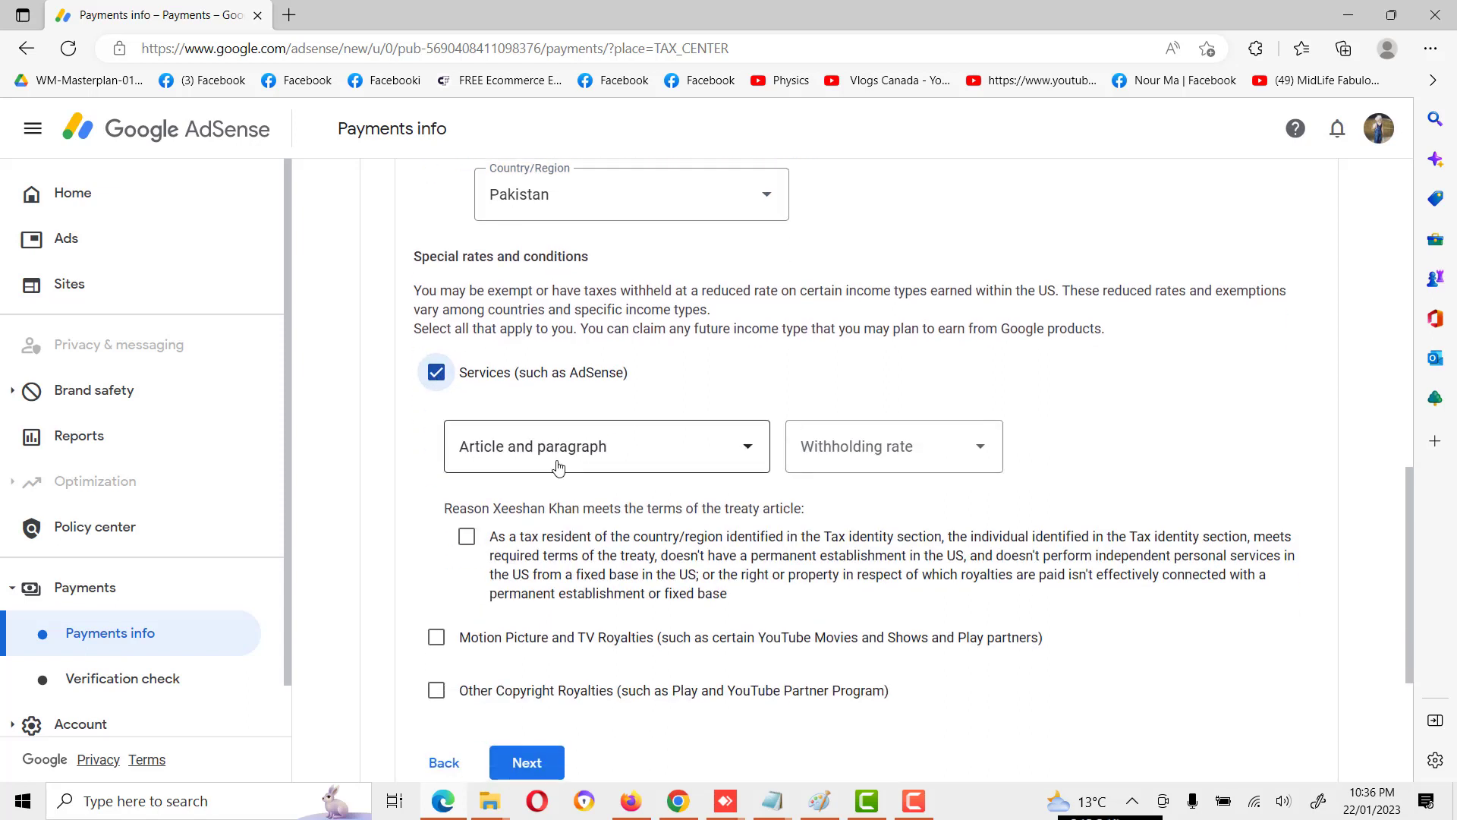
pyautogui.click(492, 455)
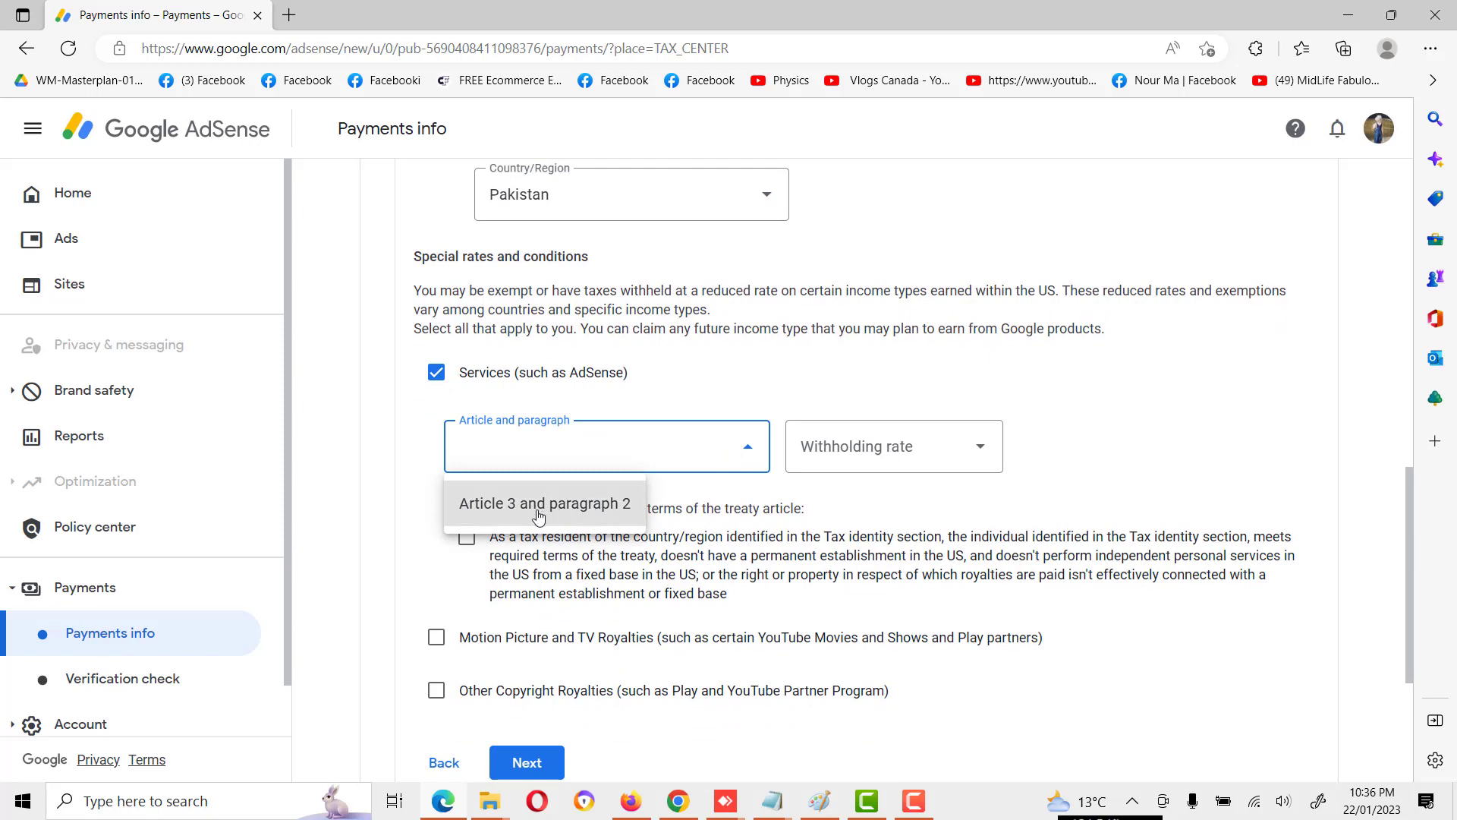
pyautogui.click(577, 510)
pyautogui.click(894, 462)
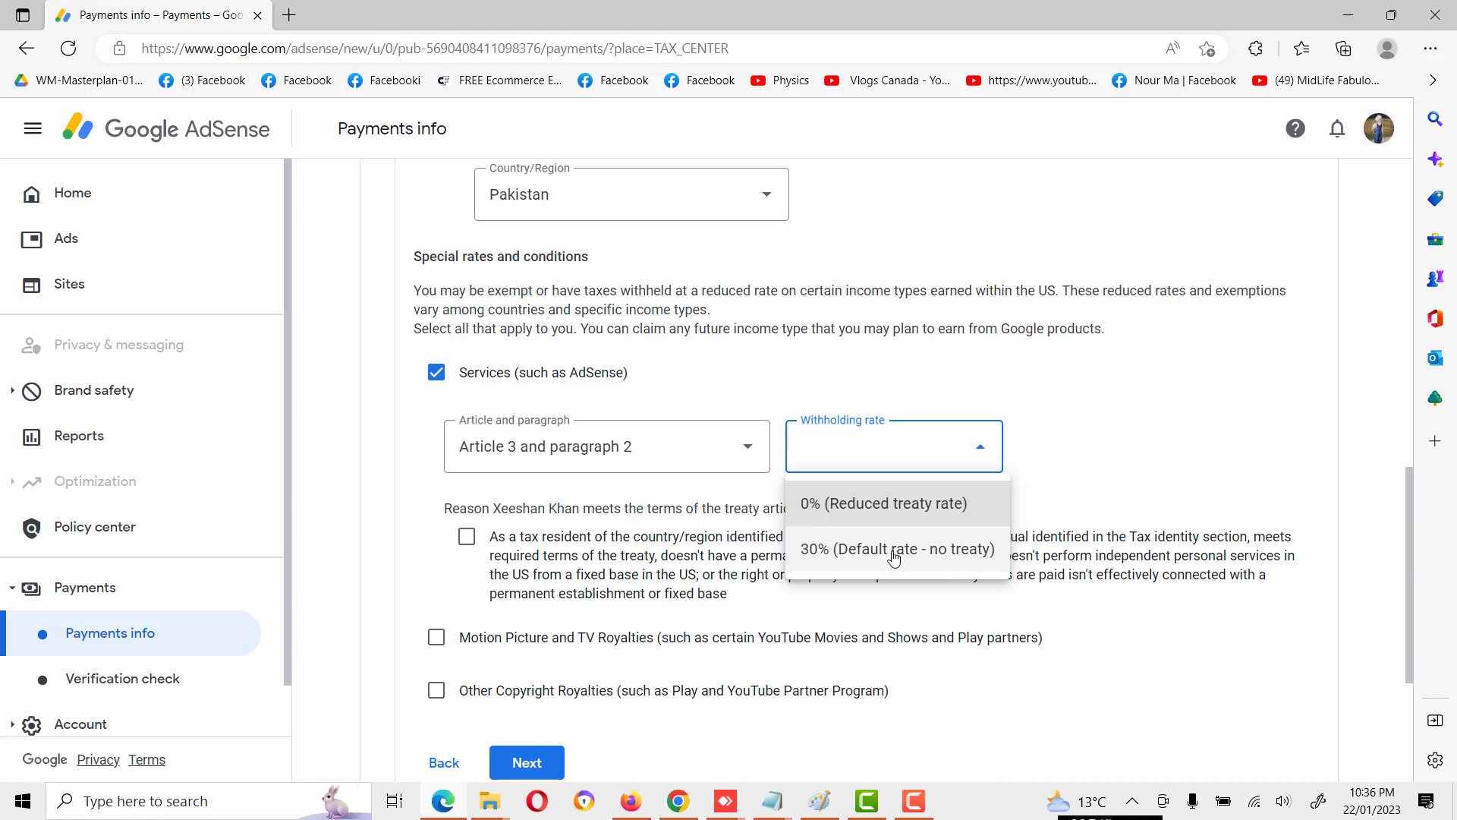
pyautogui.click(823, 510)
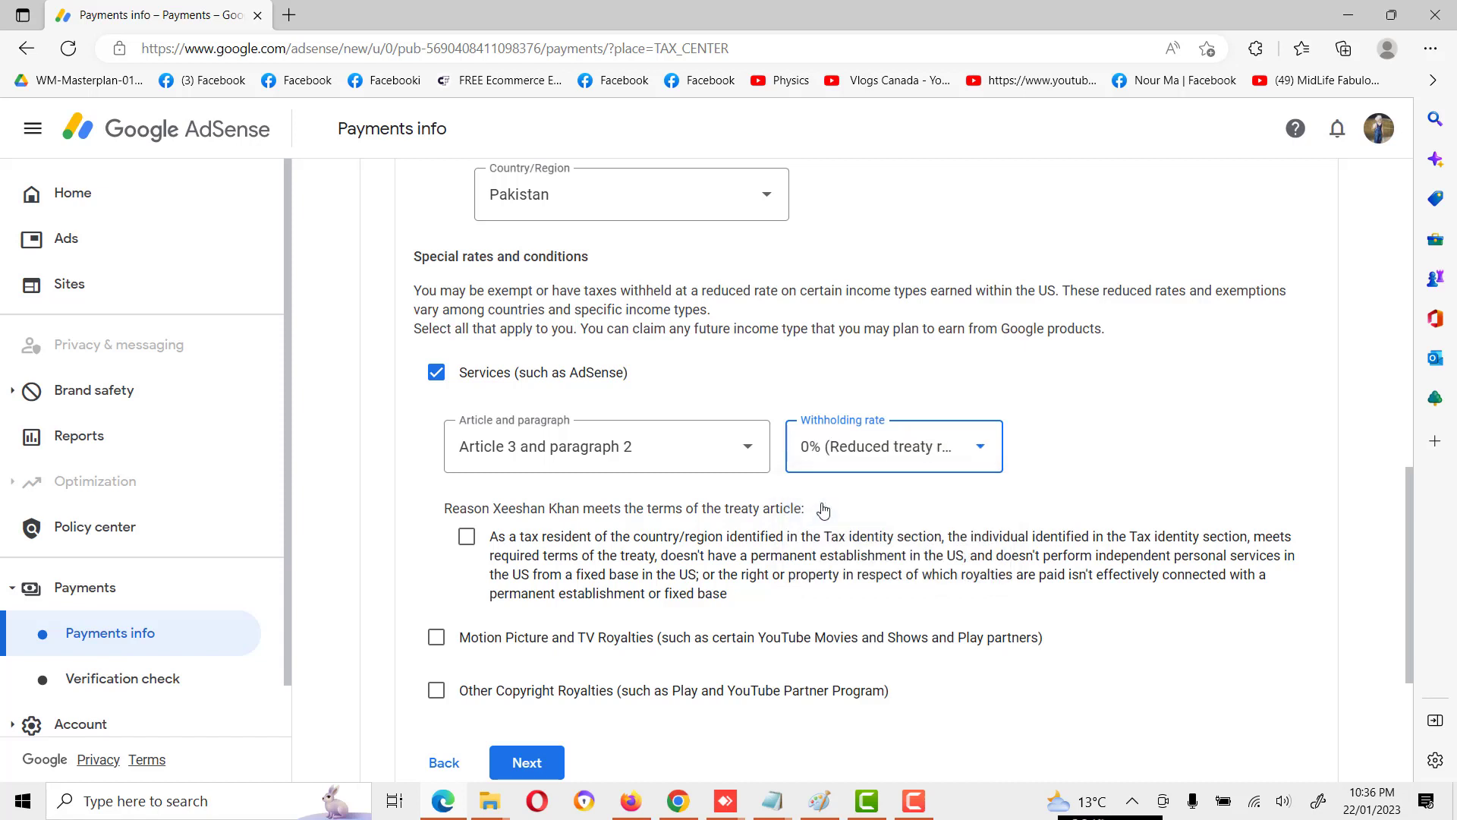
pyautogui.scroll(-2, 725, 482)
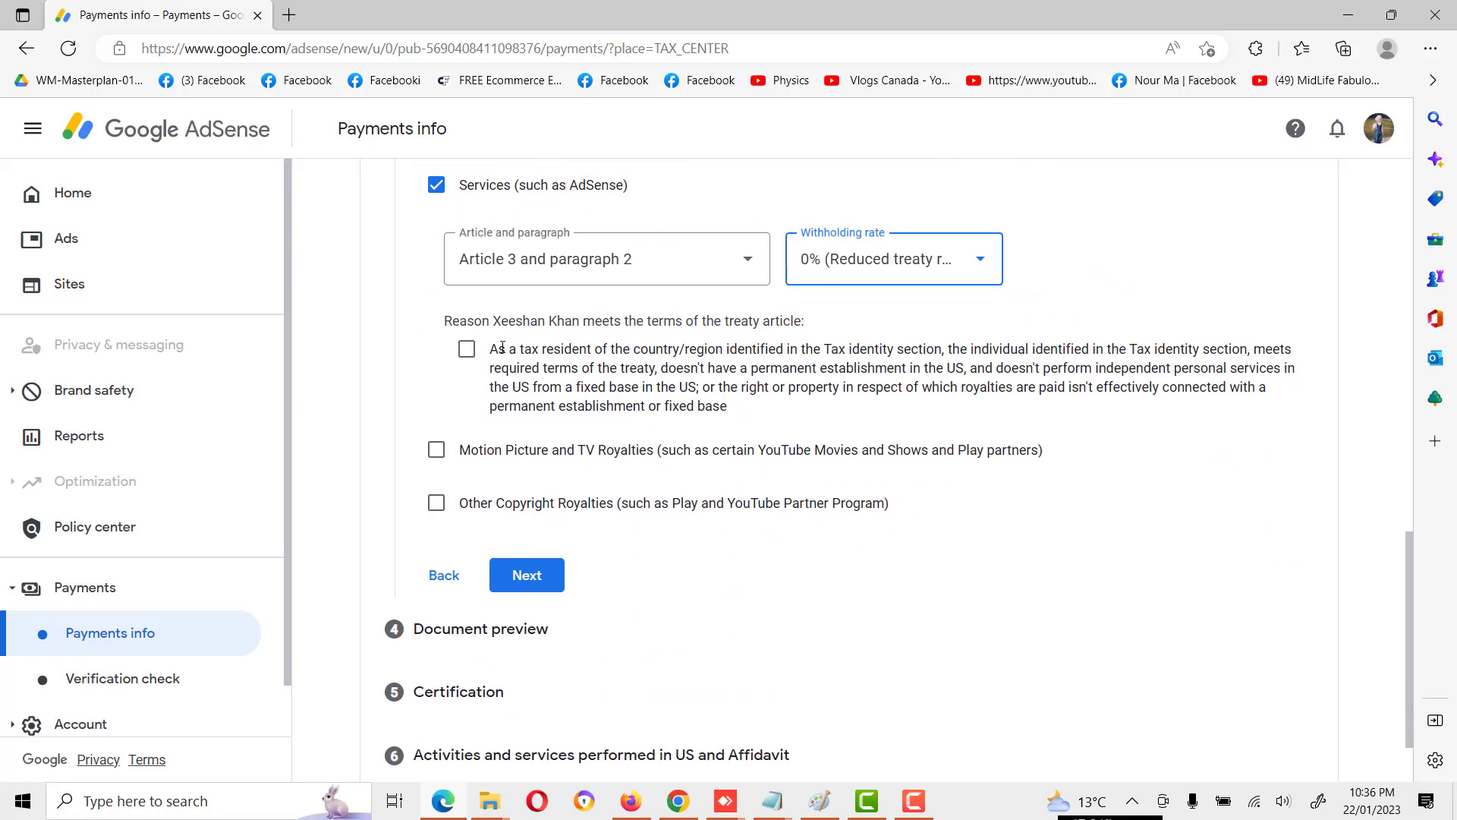
pyautogui.click(467, 351)
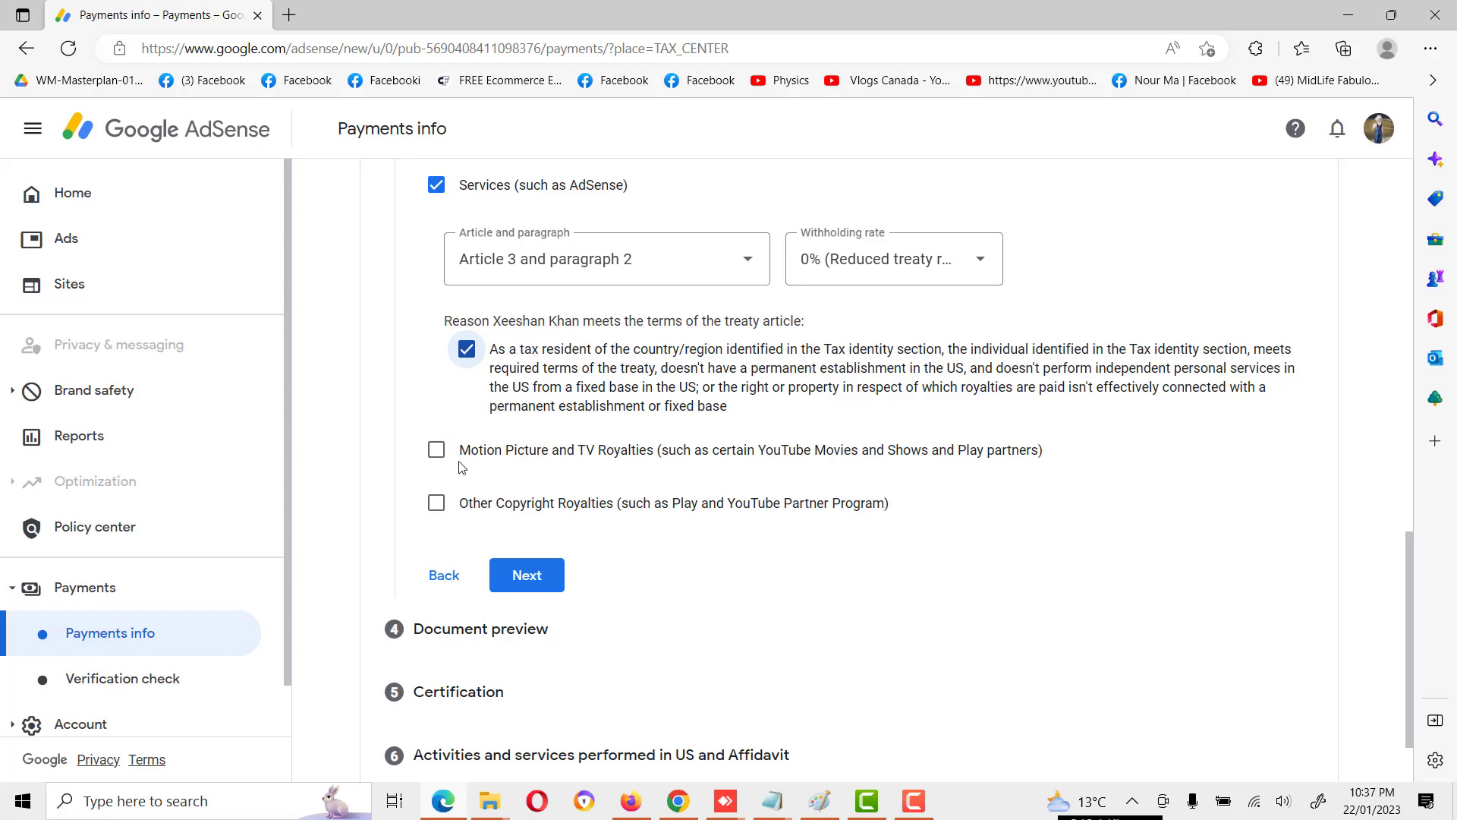
pyautogui.click(438, 453)
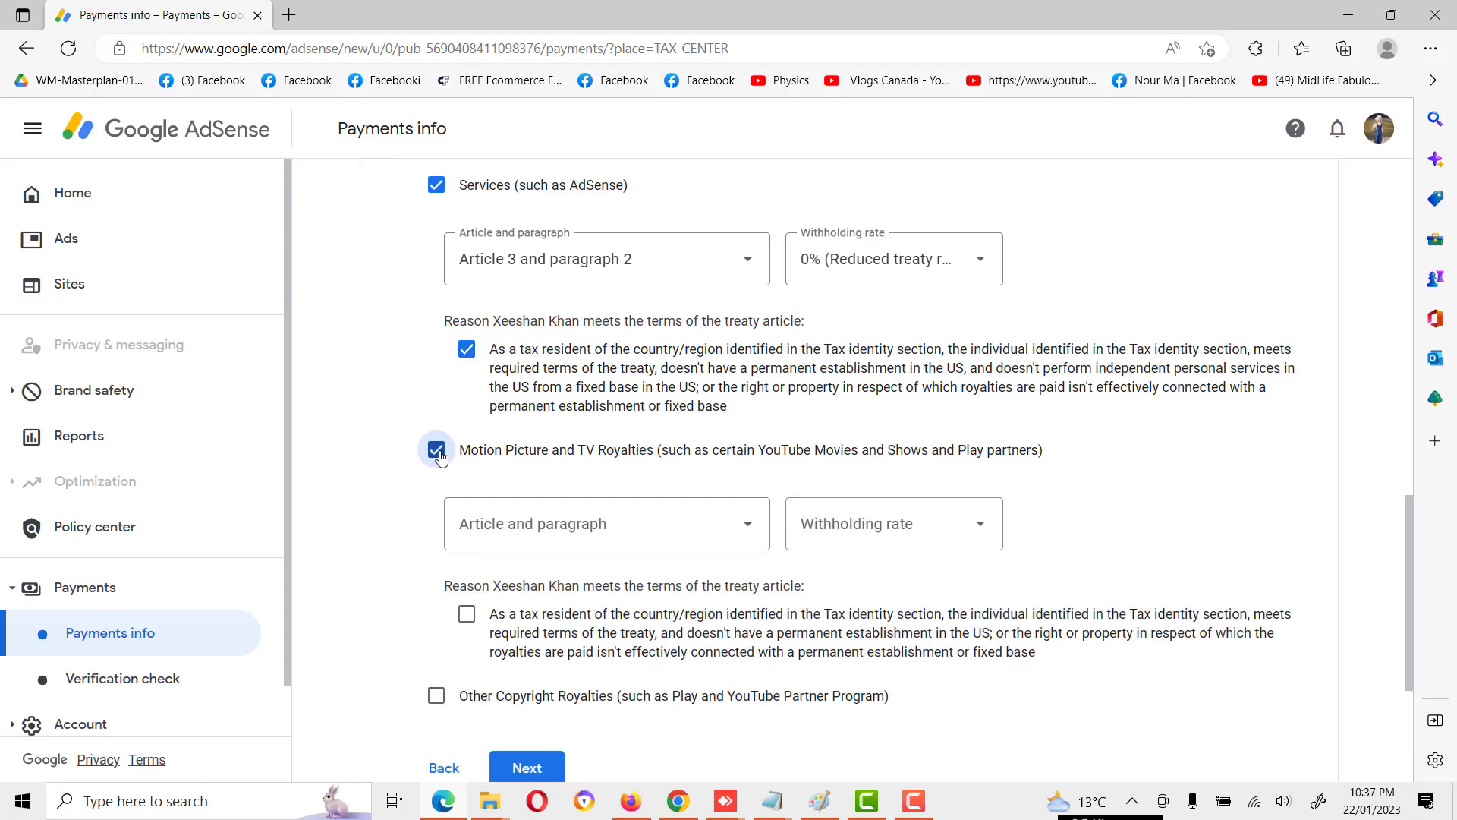
# Set Motion Picture and TV Royalties to No treaty at the 30% default rate and confirm its reason
pyautogui.click(565, 524)
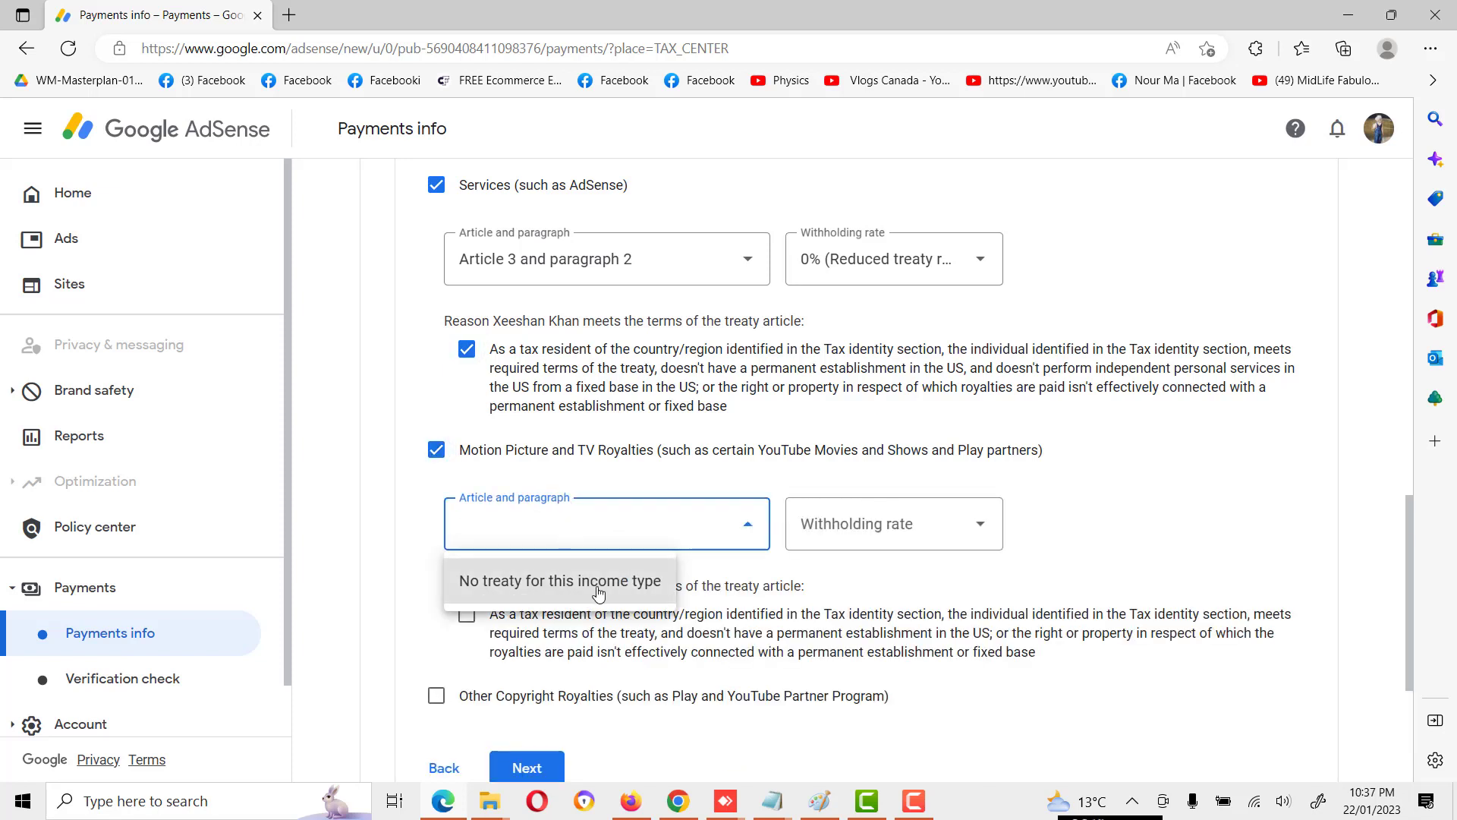
pyautogui.click(623, 590)
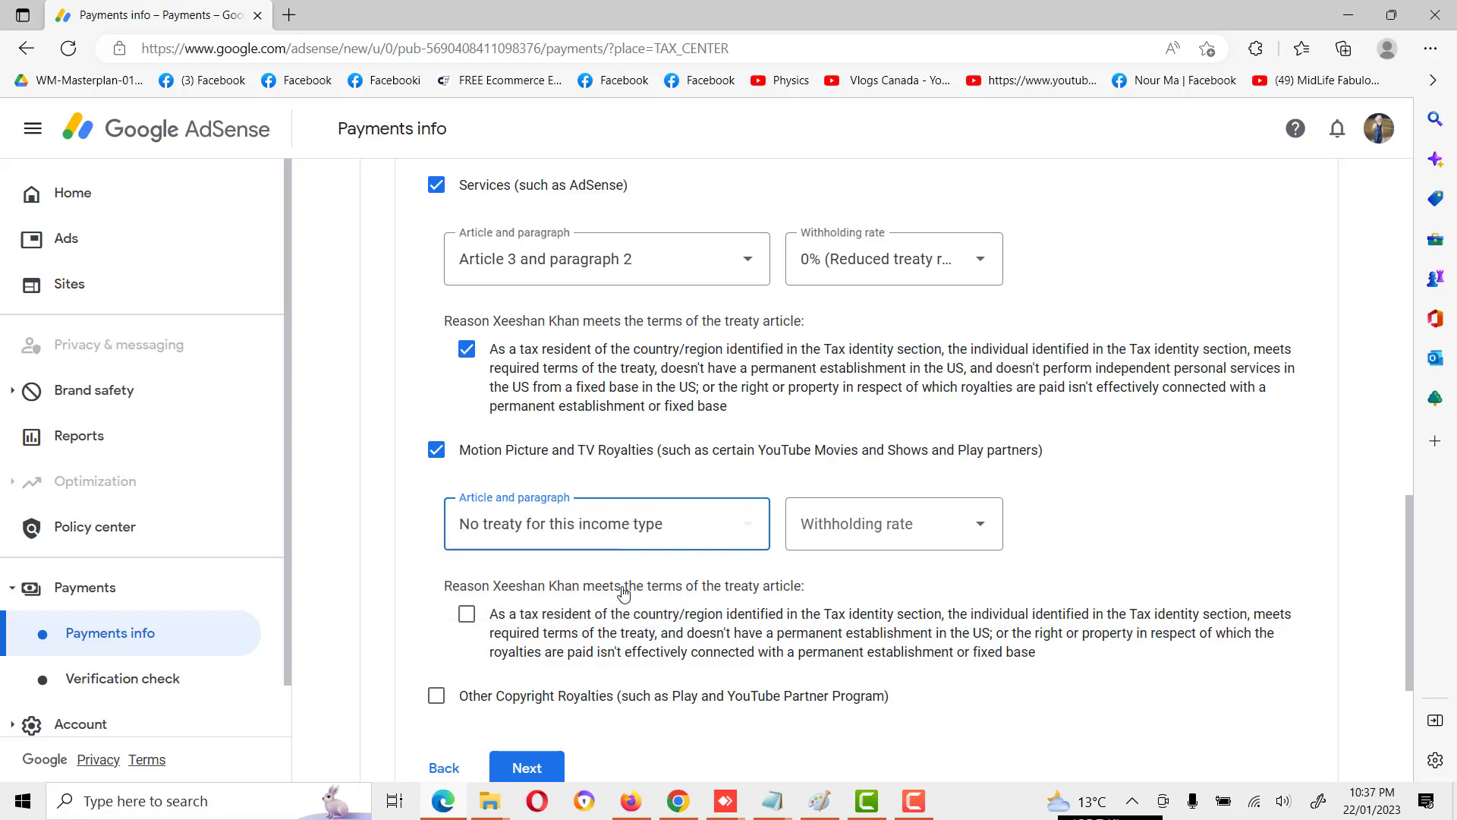
pyautogui.click(871, 526)
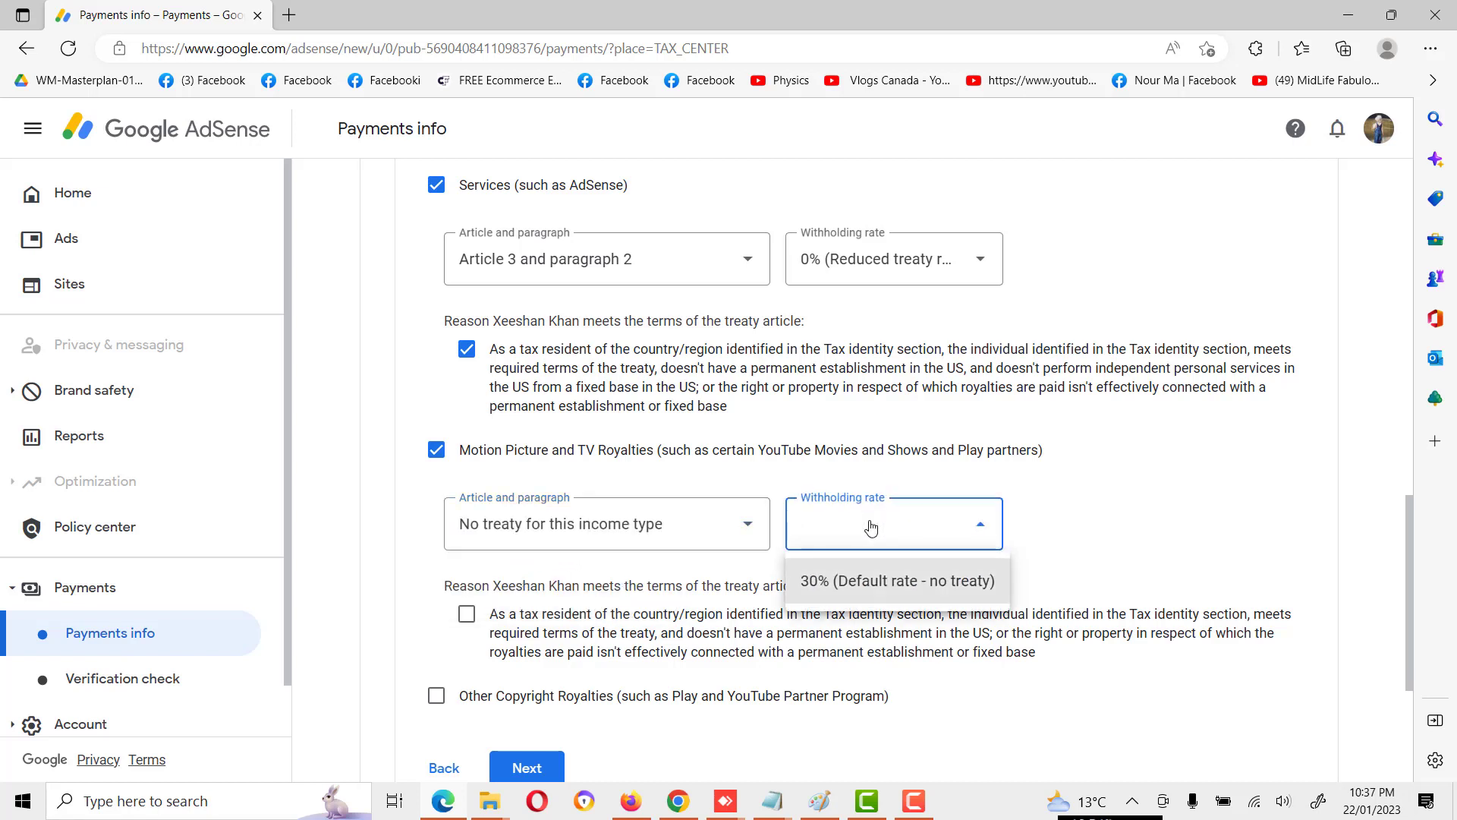
pyautogui.click(809, 593)
pyautogui.scroll(-2, 767, 452)
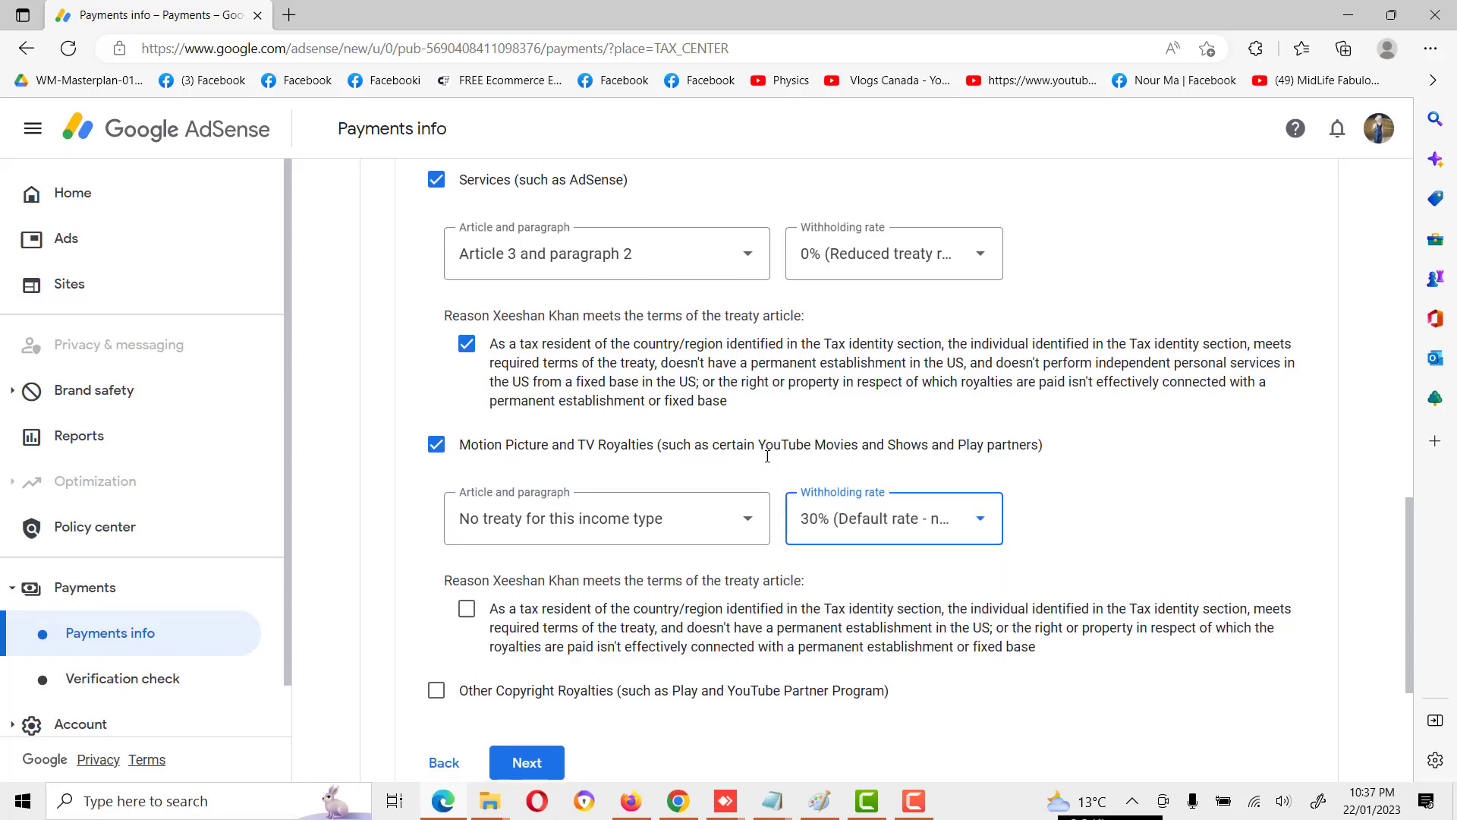
pyautogui.click(467, 426)
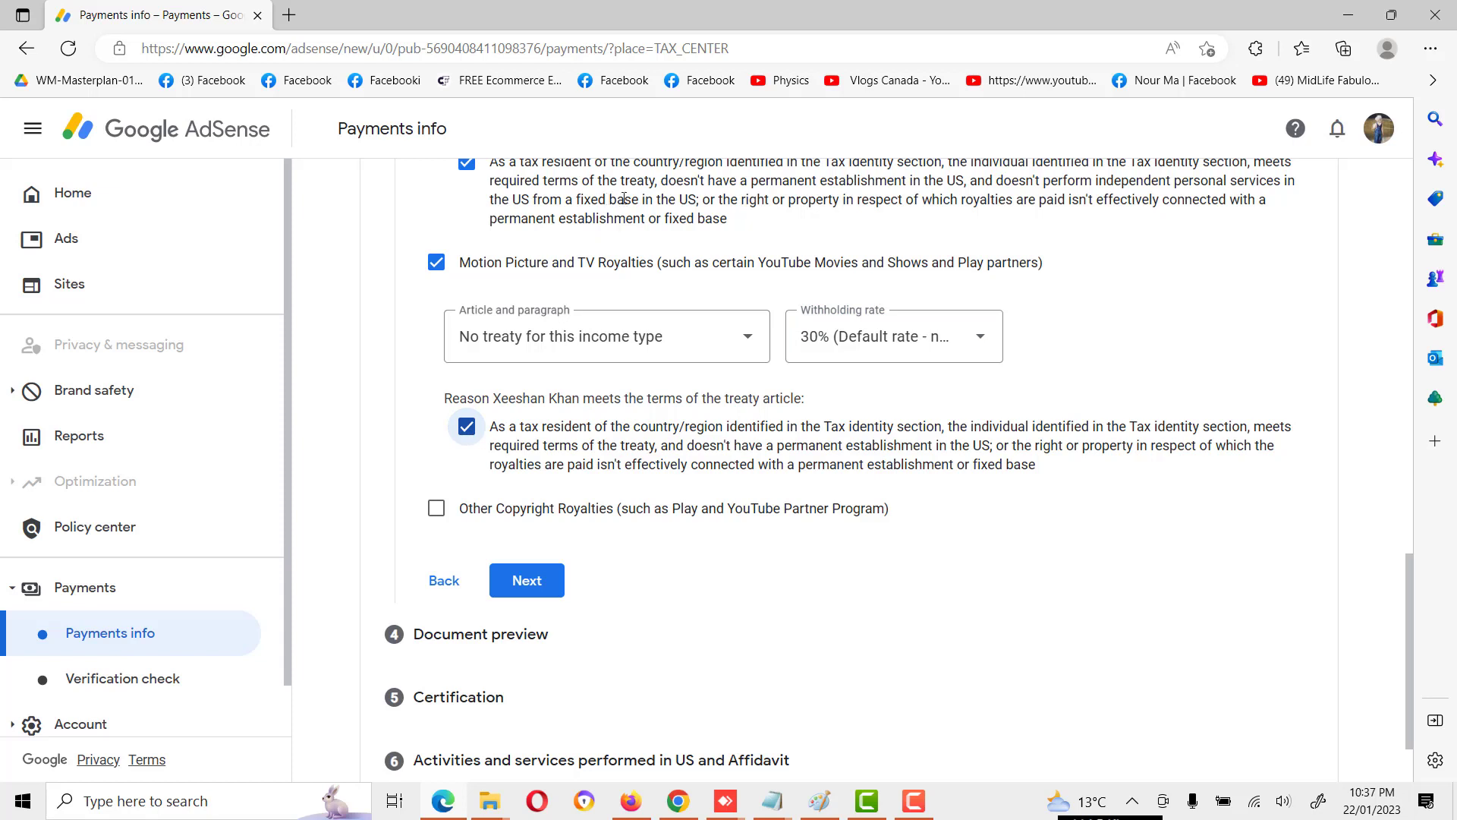
pyautogui.scroll(-1, 569, 336)
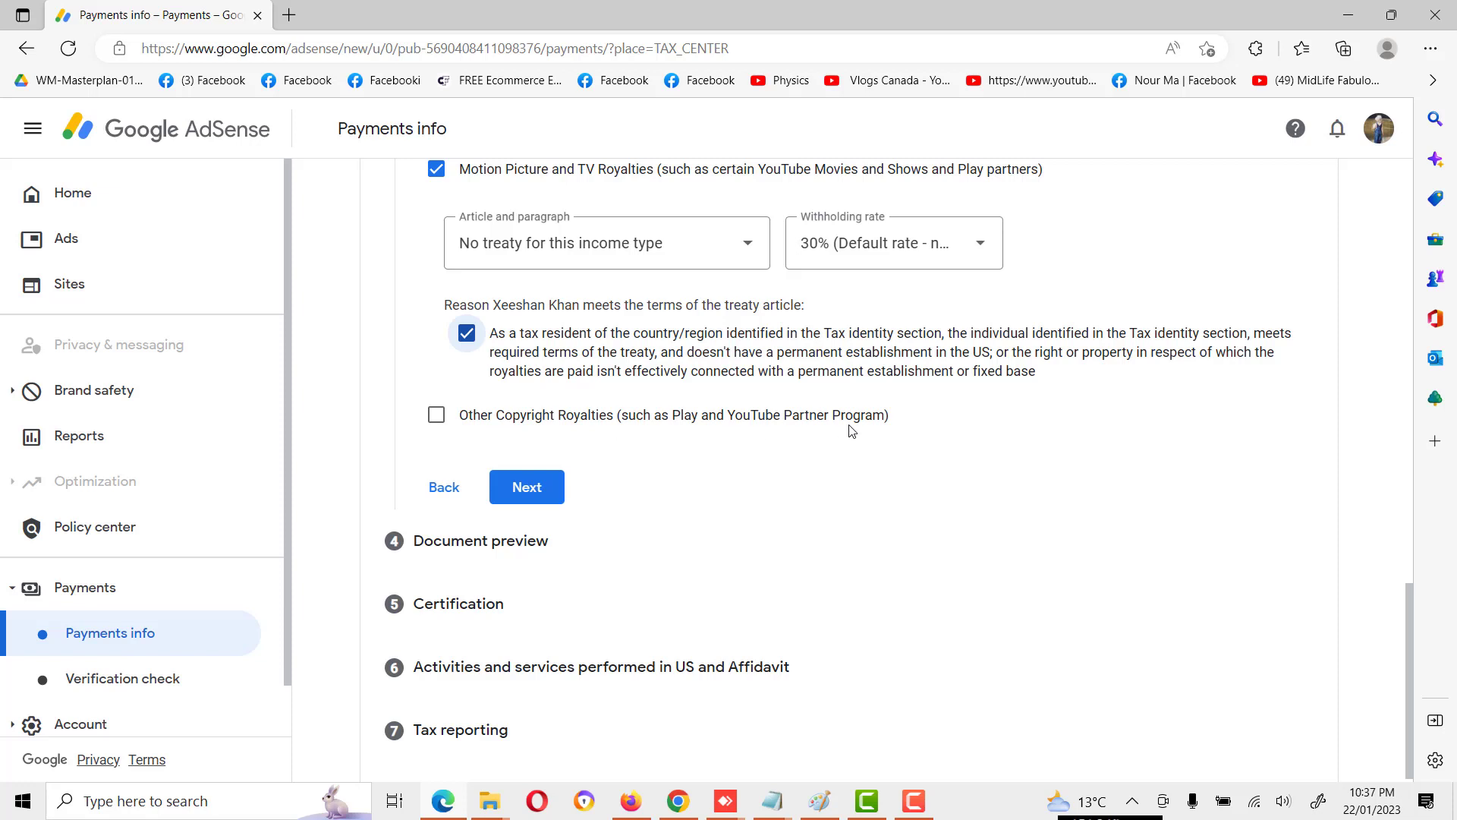
# Claim Other Copyright Royalties at 0% under Article 8 paragraph 1 and confirm the treaty-terms statement
pyautogui.click(437, 415)
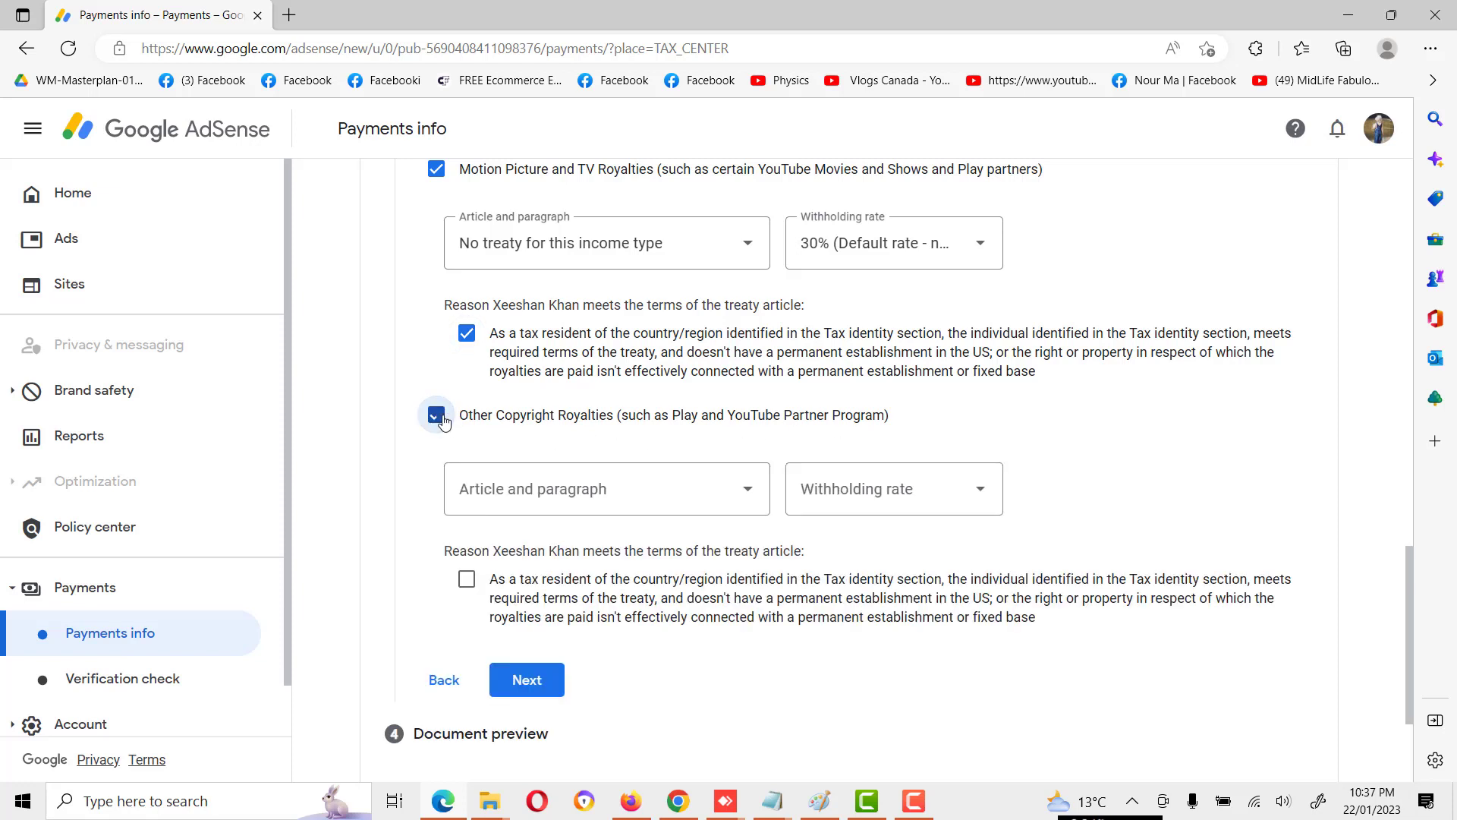
pyautogui.click(667, 497)
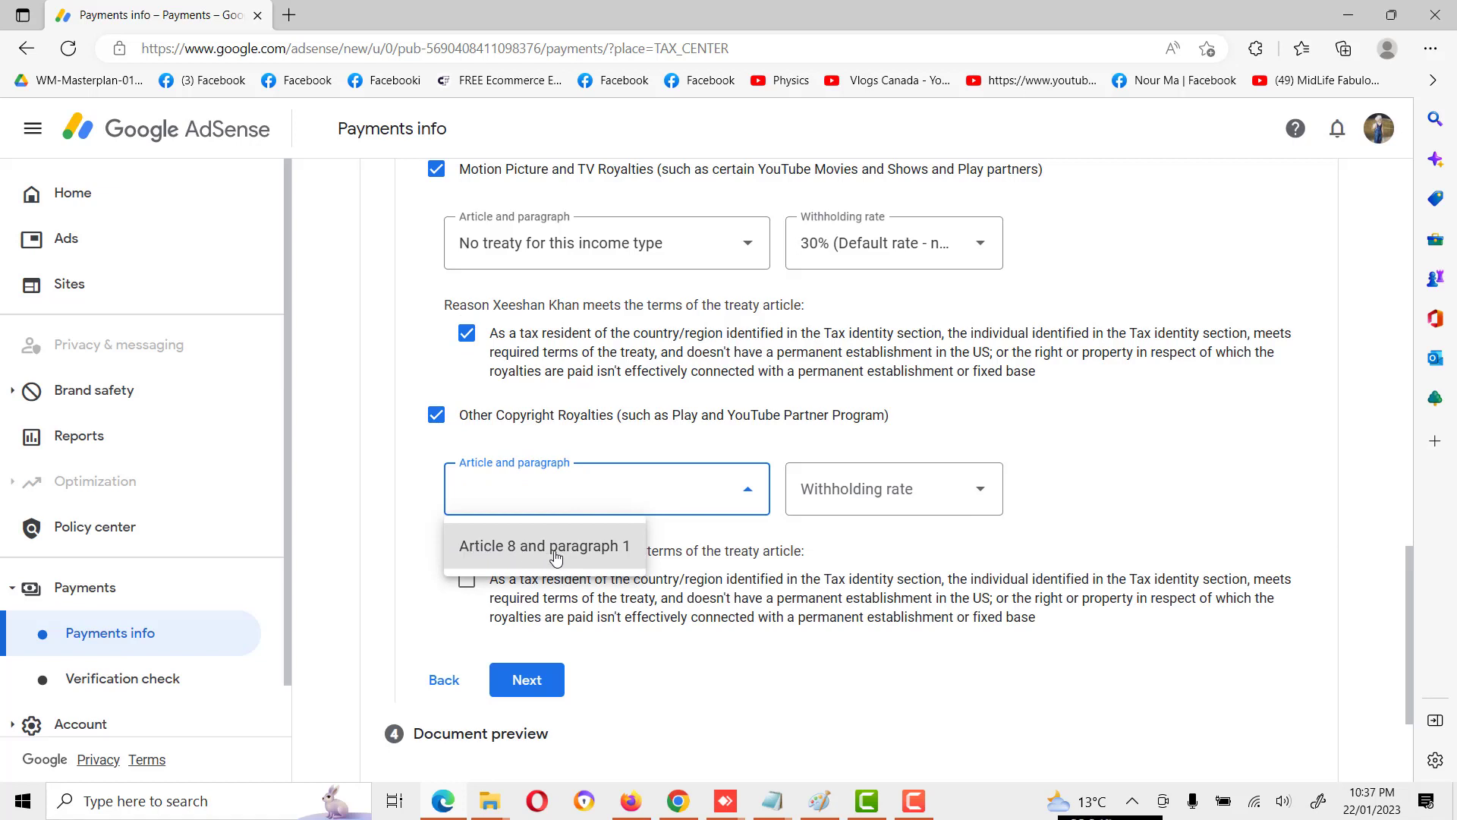
pyautogui.click(599, 556)
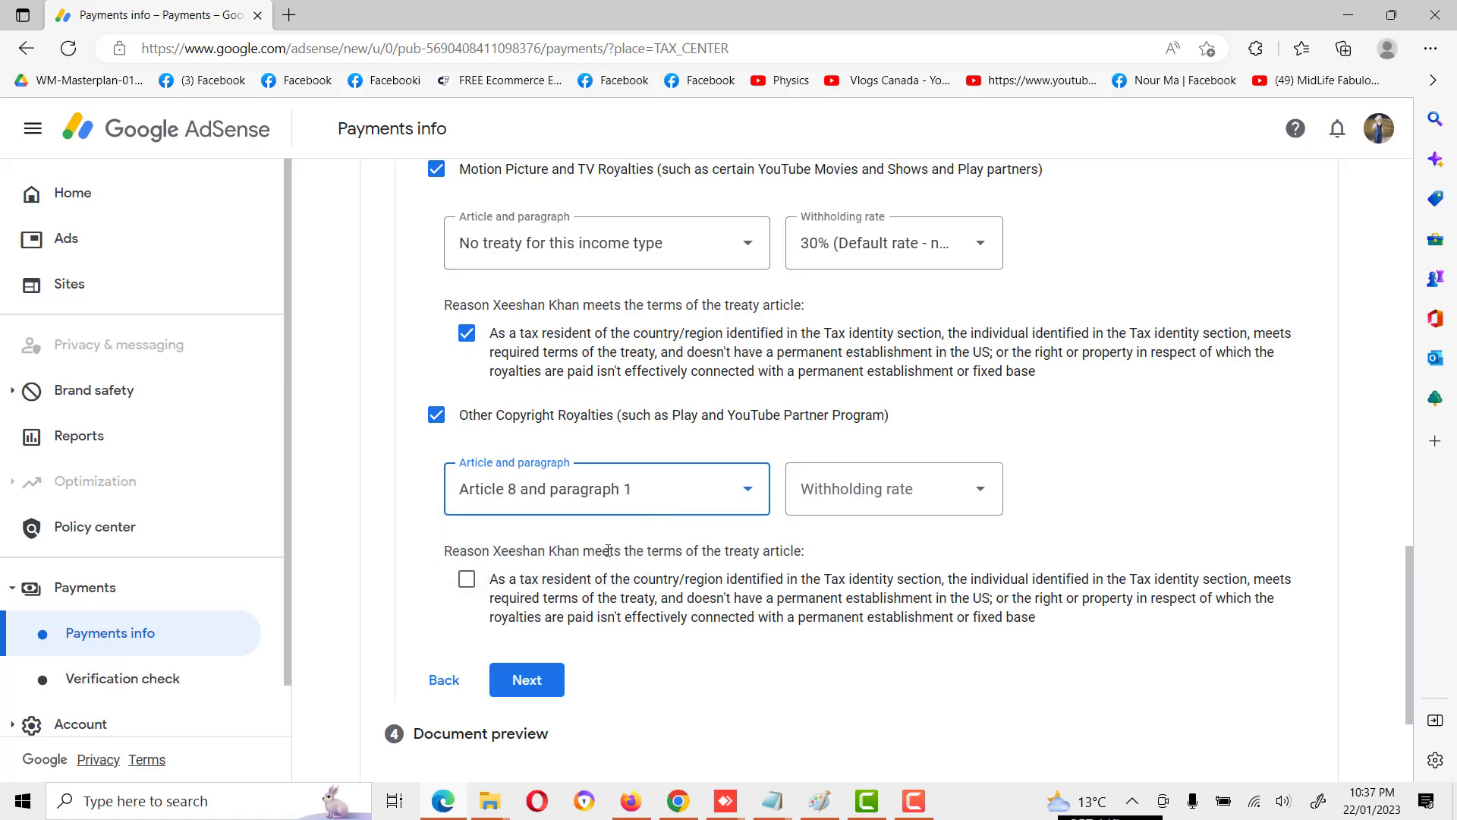
pyautogui.click(916, 498)
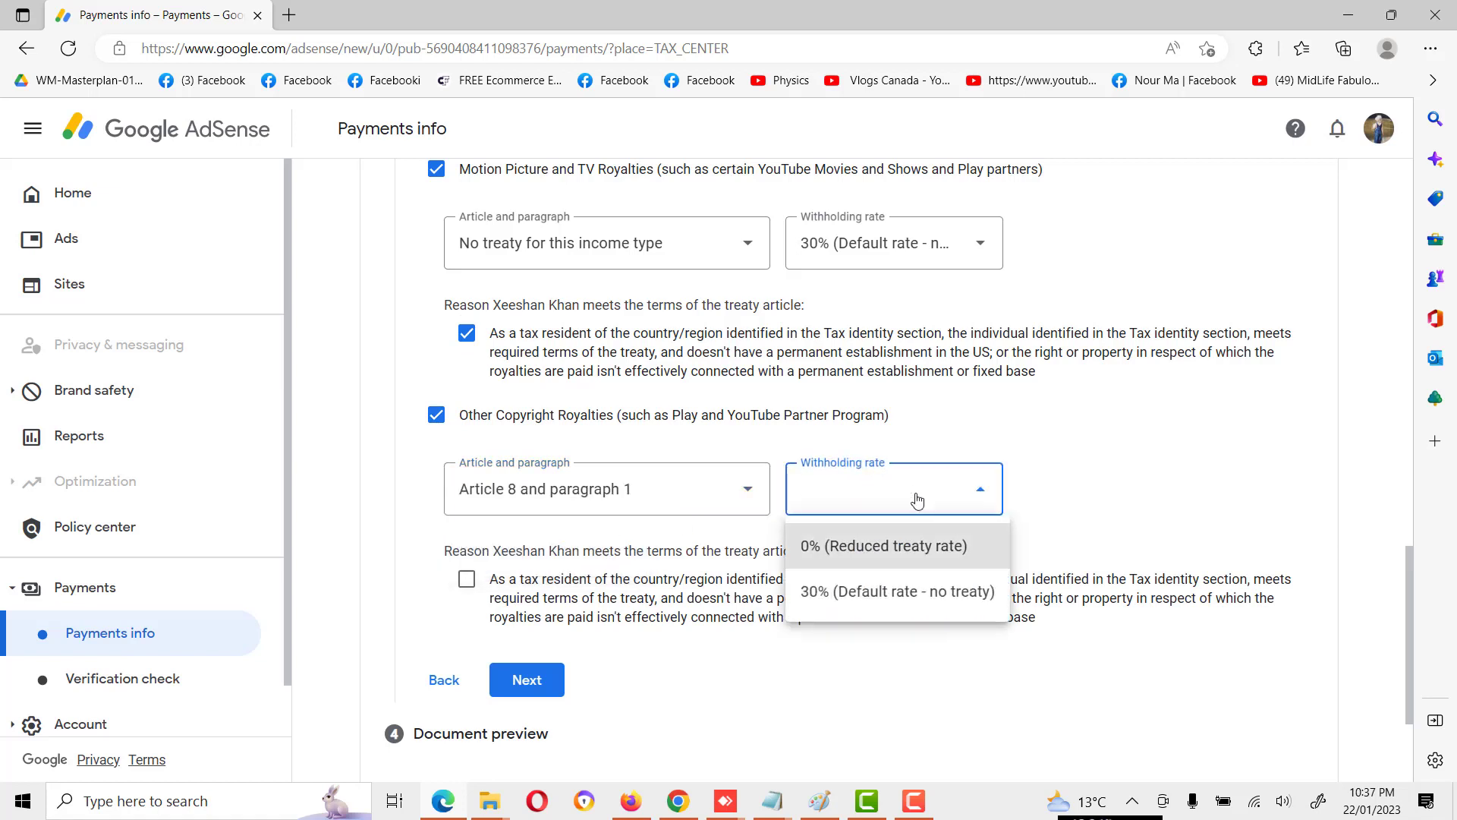
pyautogui.click(912, 559)
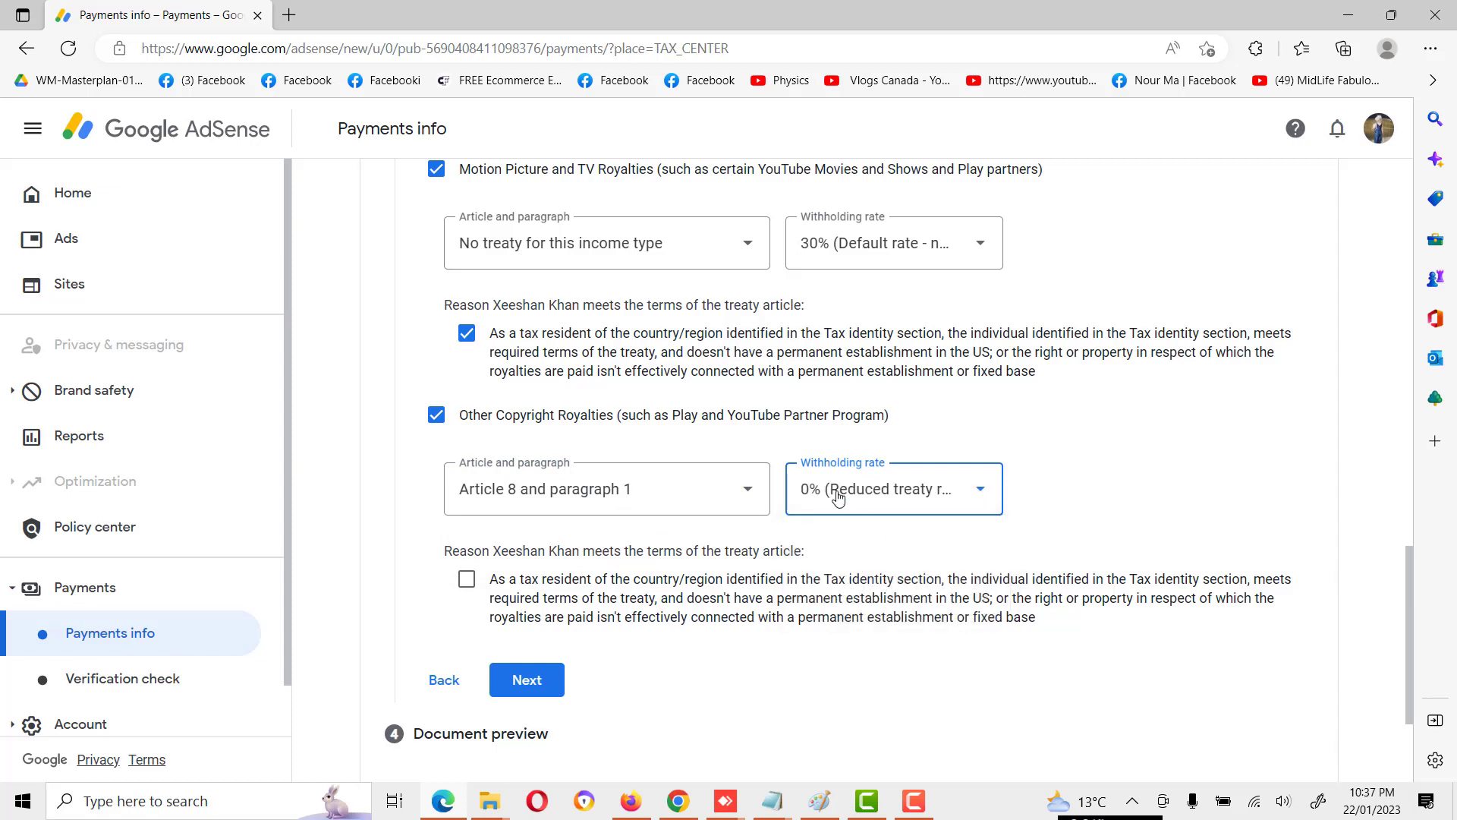
pyautogui.scroll(-1, 837, 495)
pyautogui.click(468, 487)
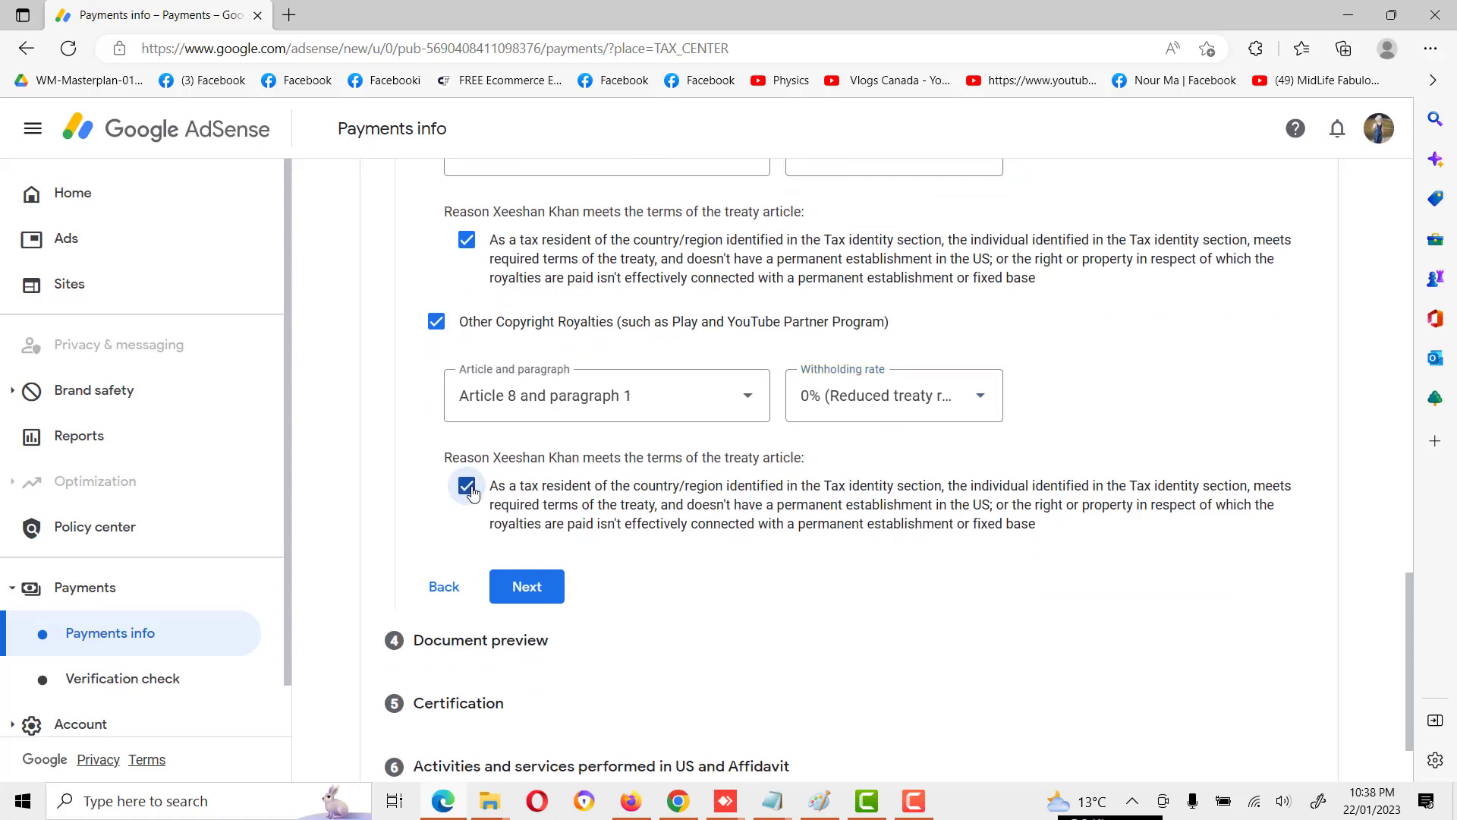
# Review the treaty claims and continue to the Document preview listing four W-8BEN forms
pyautogui.scroll(4, 635, 504)
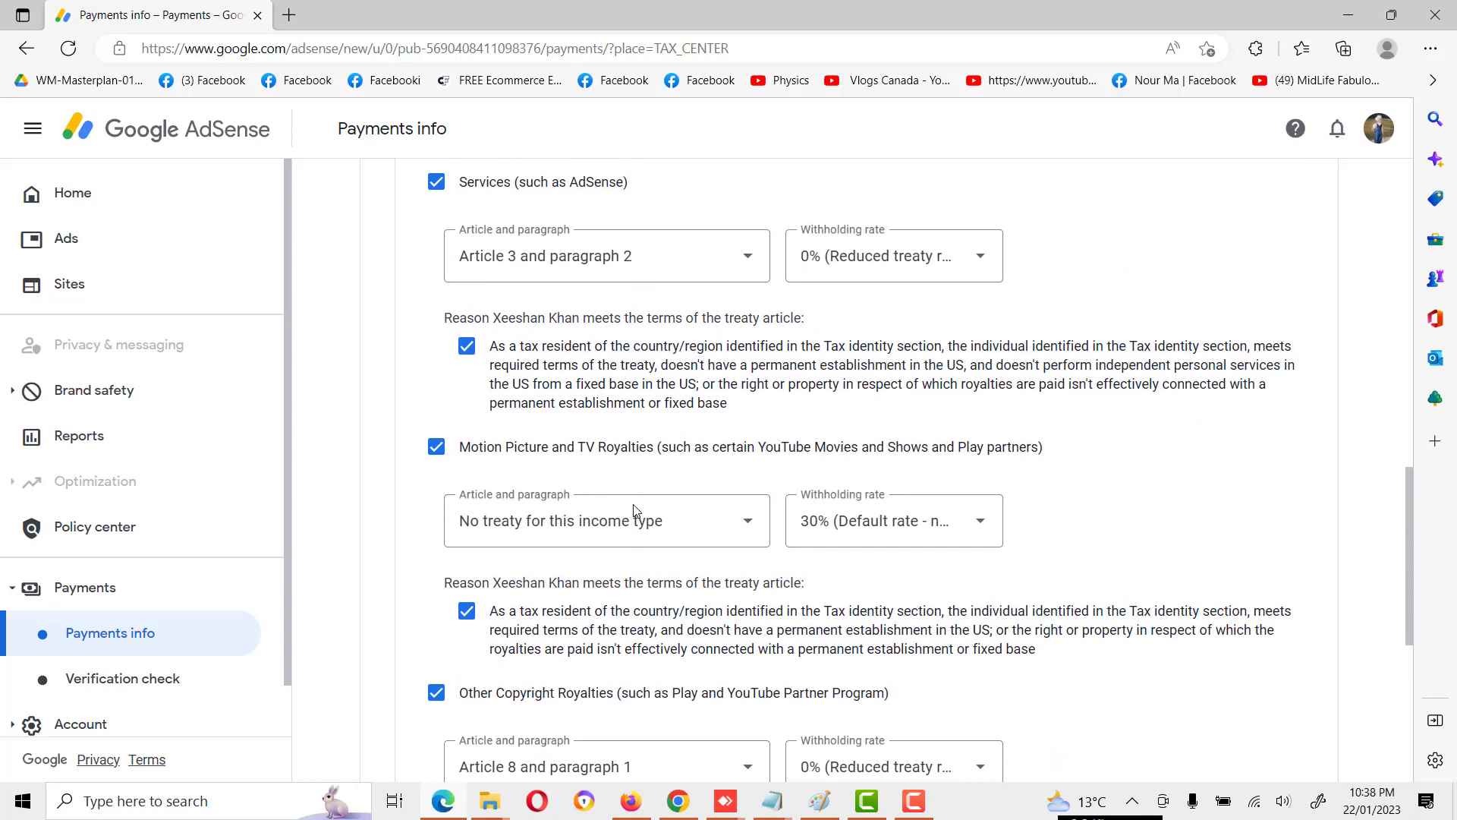
pyautogui.scroll(4, 636, 510)
pyautogui.scroll(-3, 641, 423)
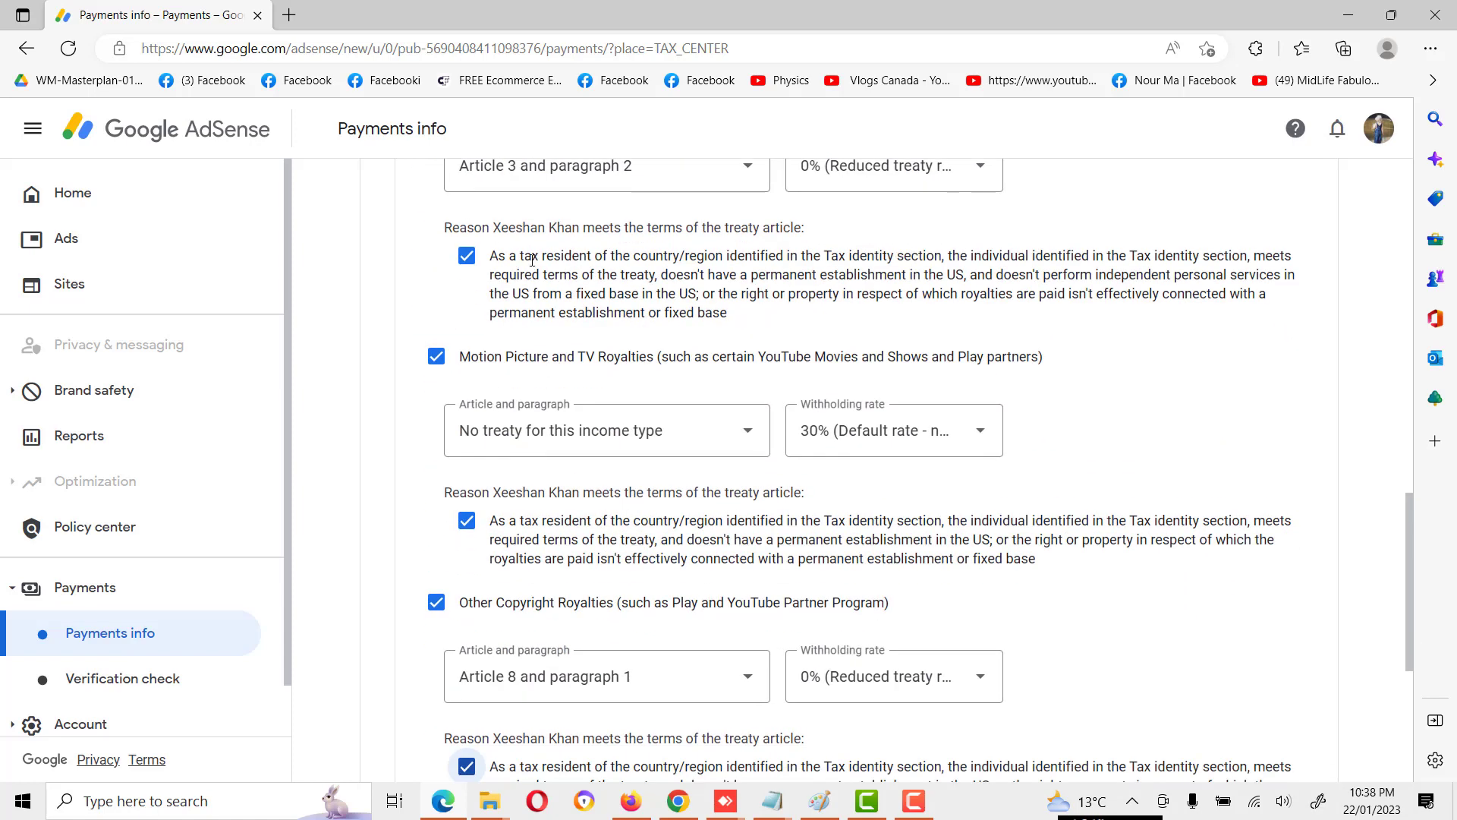
pyautogui.scroll(-2, 533, 258)
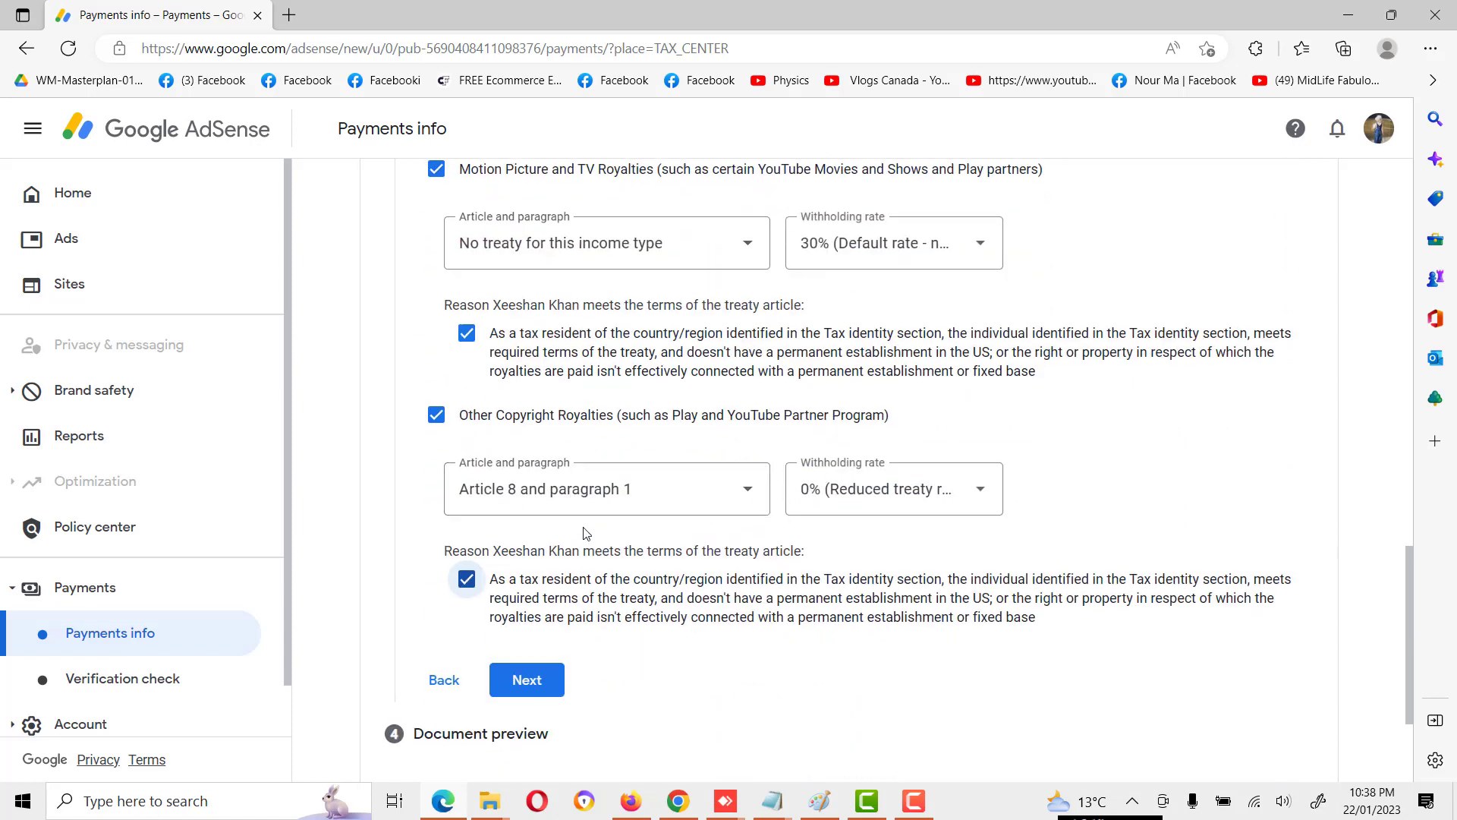
pyautogui.click(536, 684)
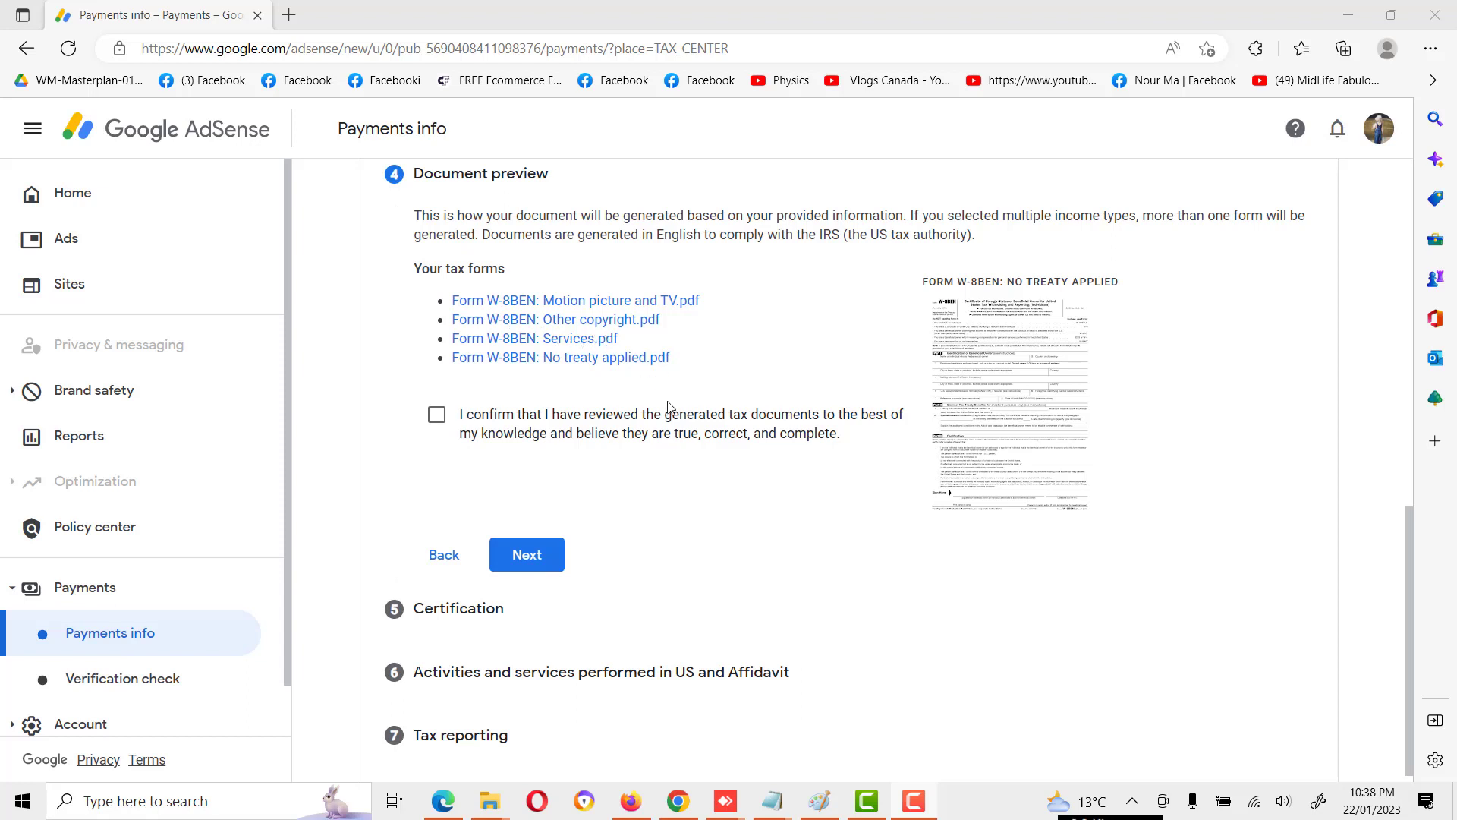
# Confirm the four generated W-8BEN documents were reviewed and proceed to Certification
pyautogui.click(436, 416)
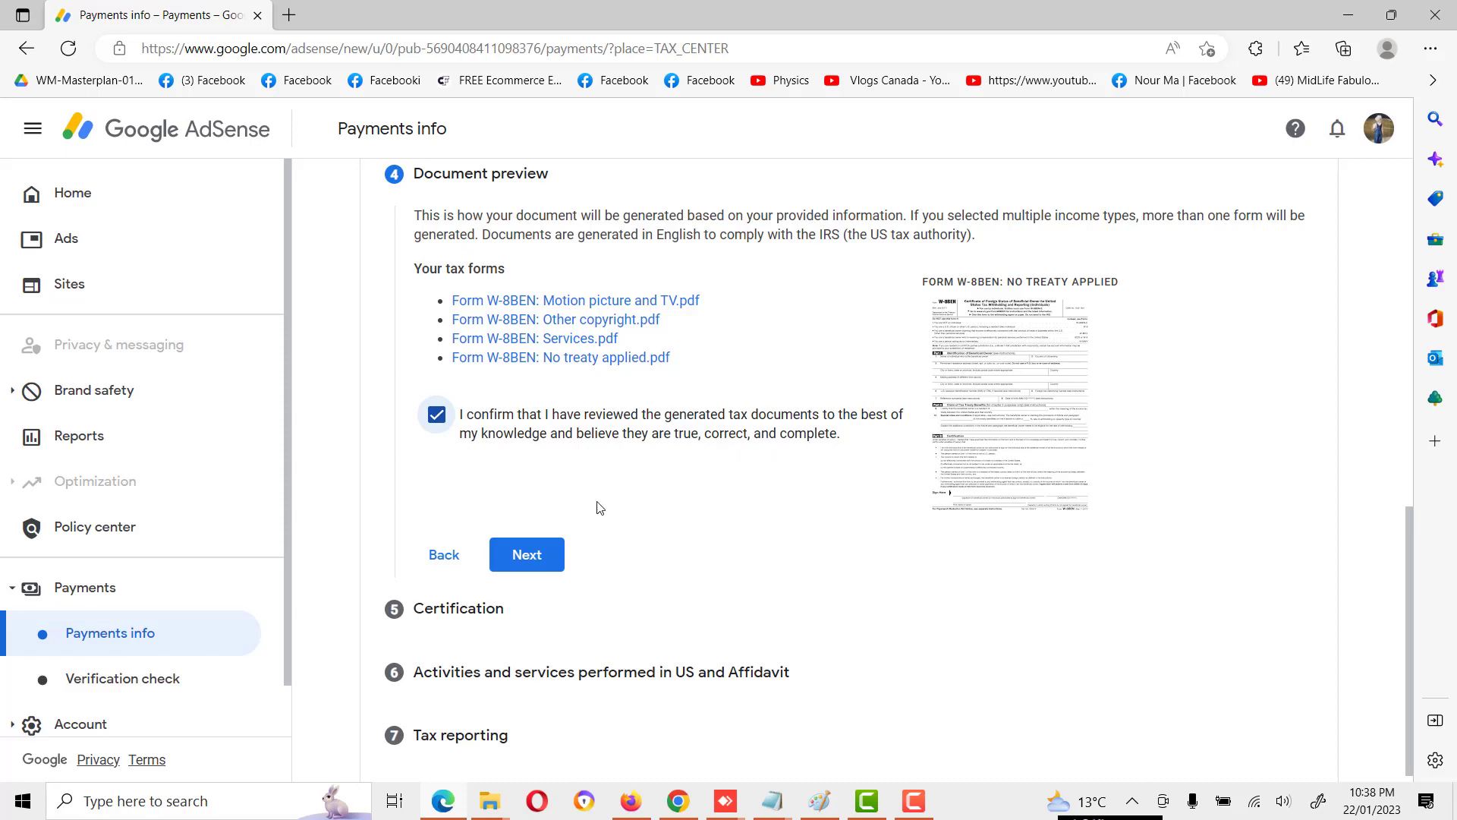
pyautogui.click(550, 560)
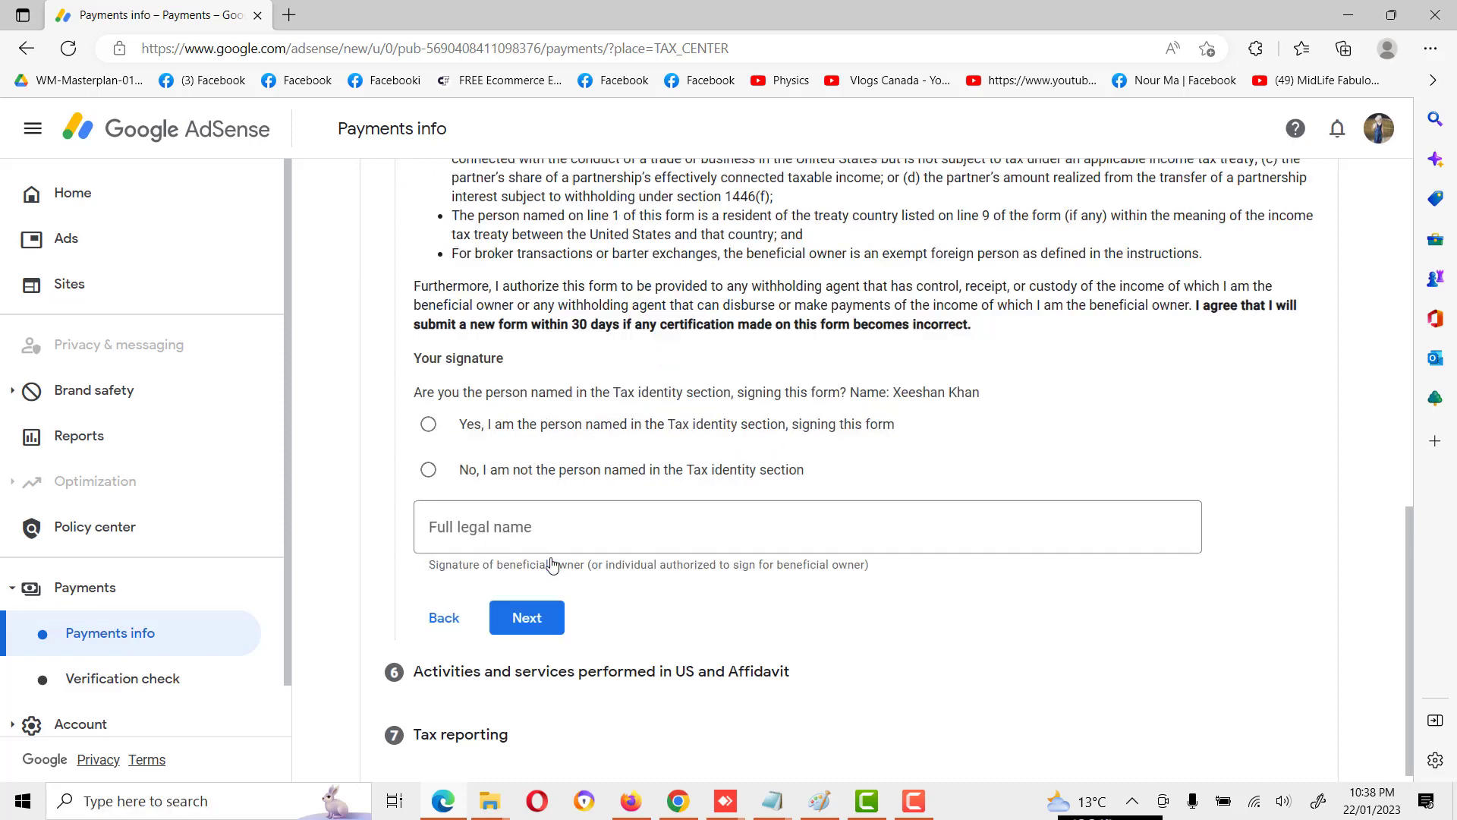
# Confirm you are the person named in Tax identity and sign with your full legal name
pyautogui.scroll(-5, 564, 482)
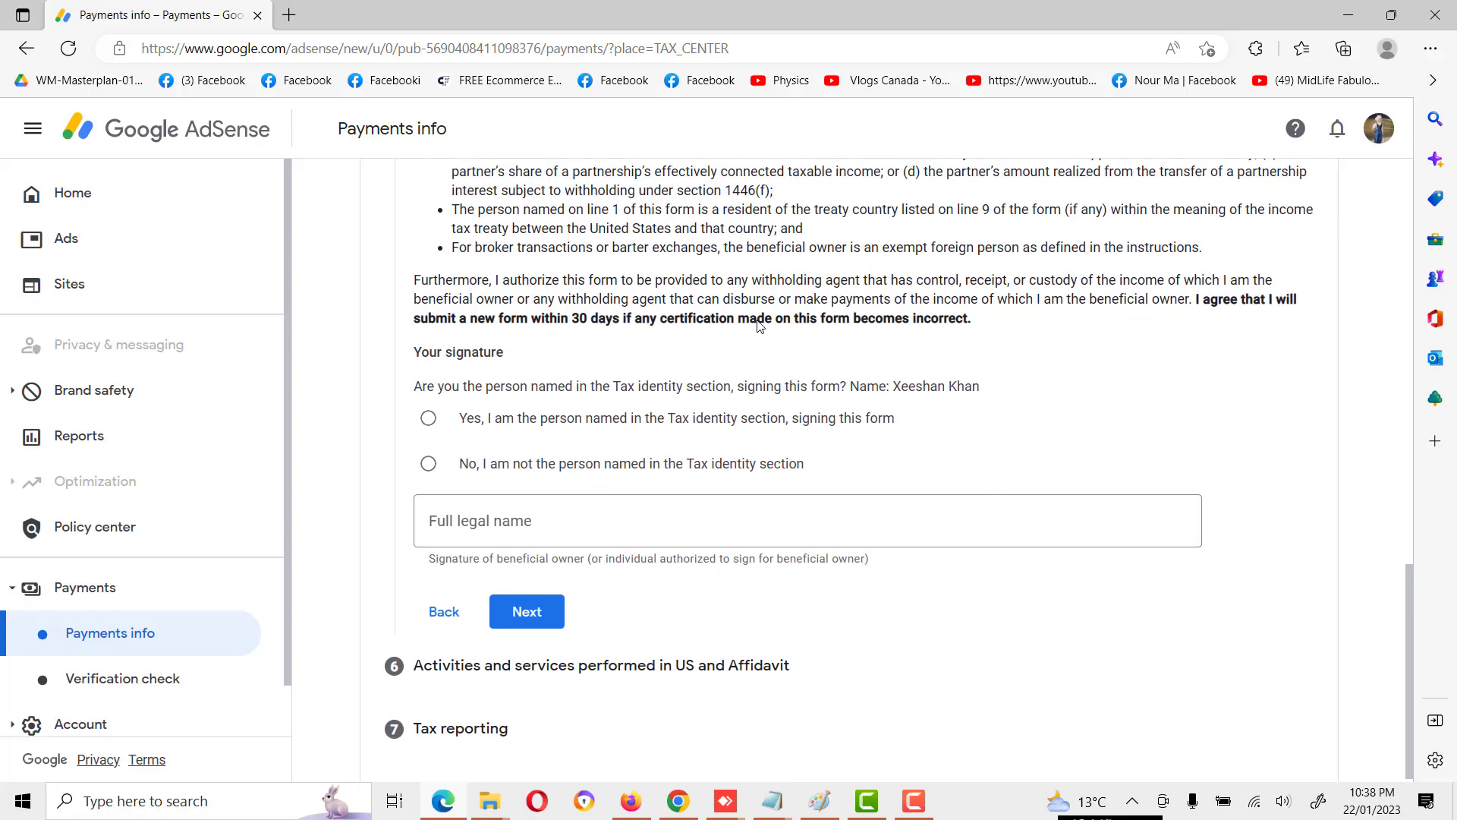
pyautogui.click(428, 417)
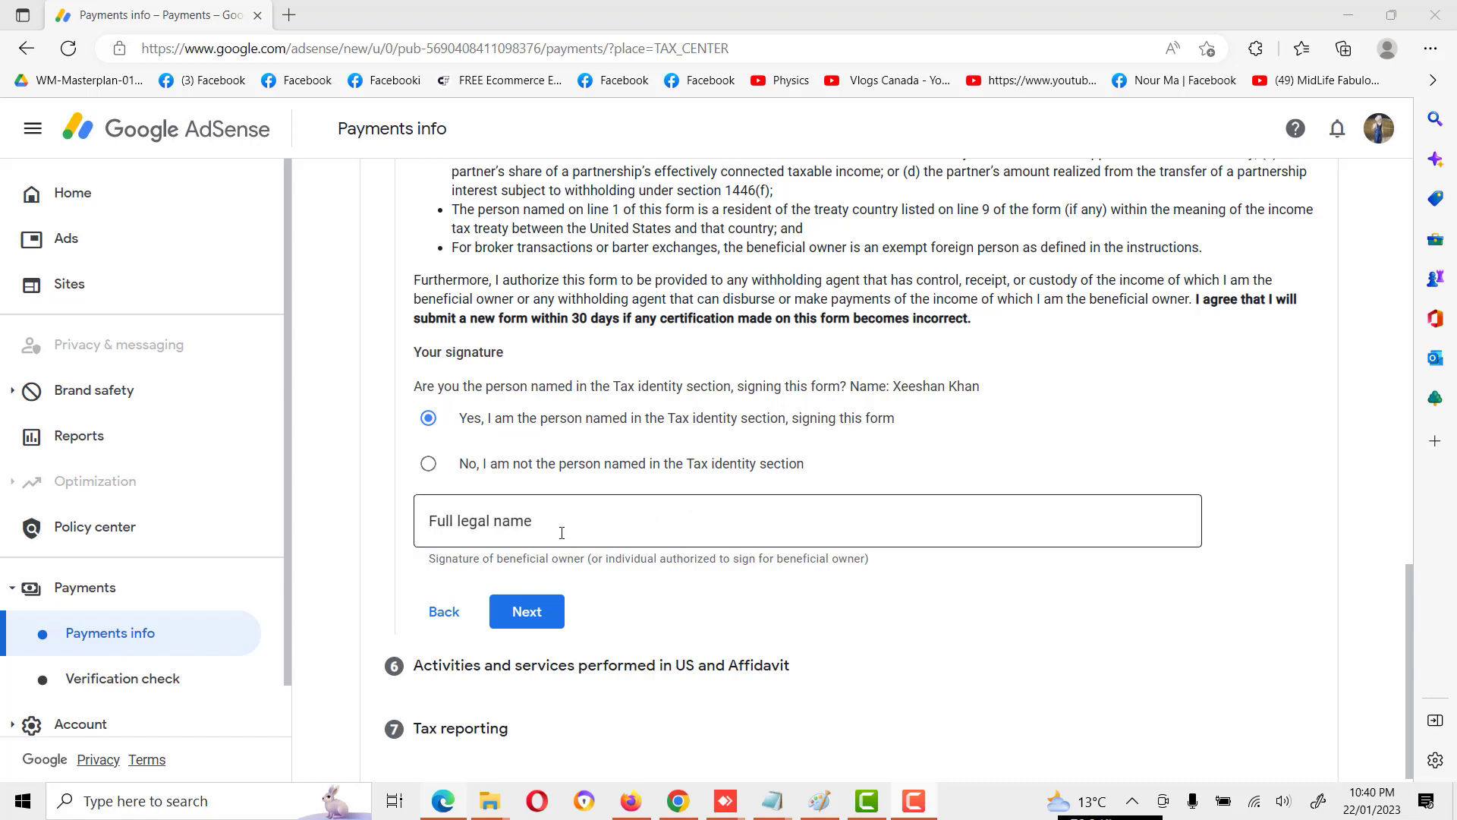
pyautogui.click(540, 526)
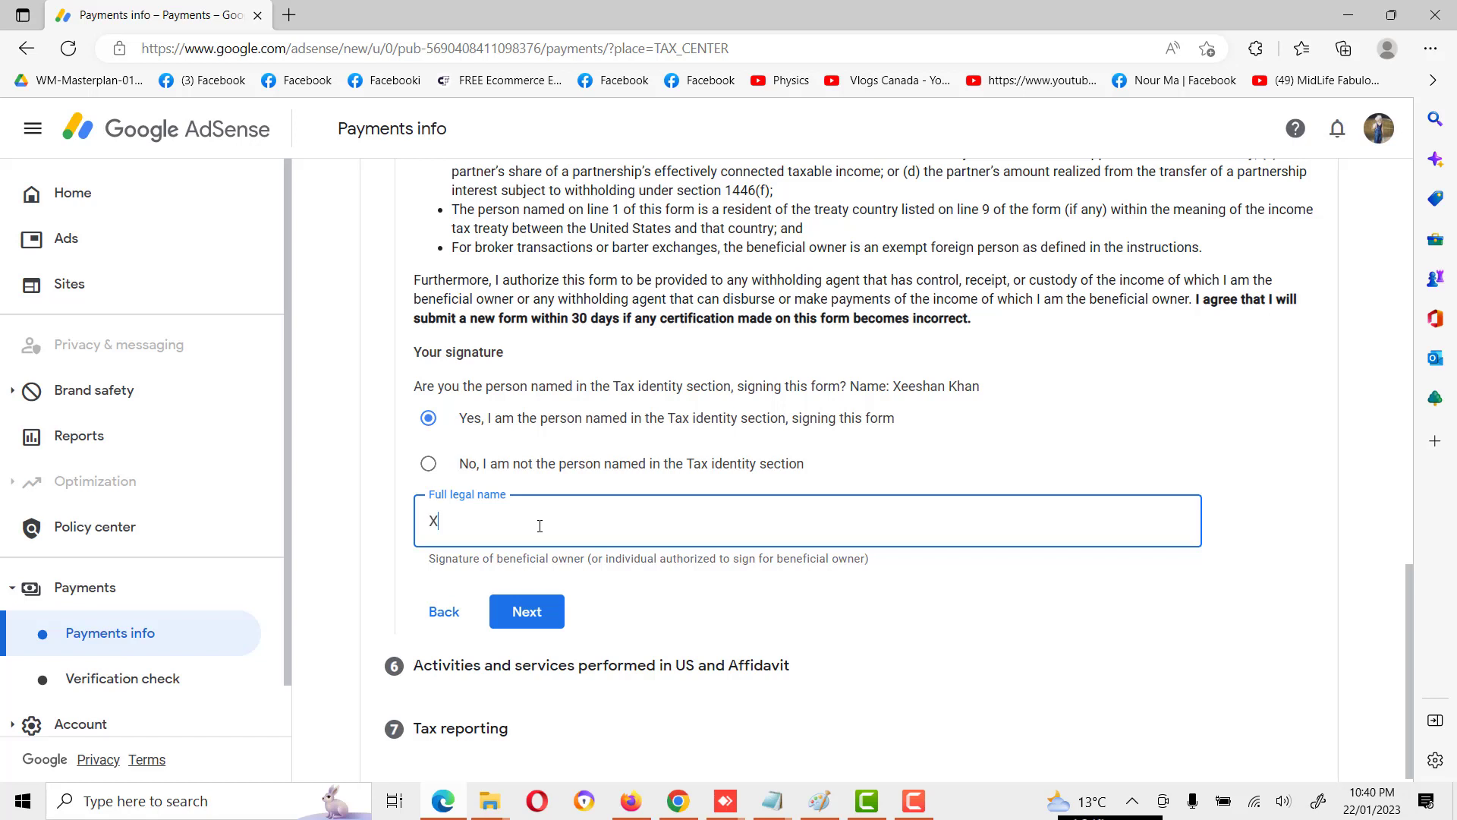
pyautogui.click(528, 614)
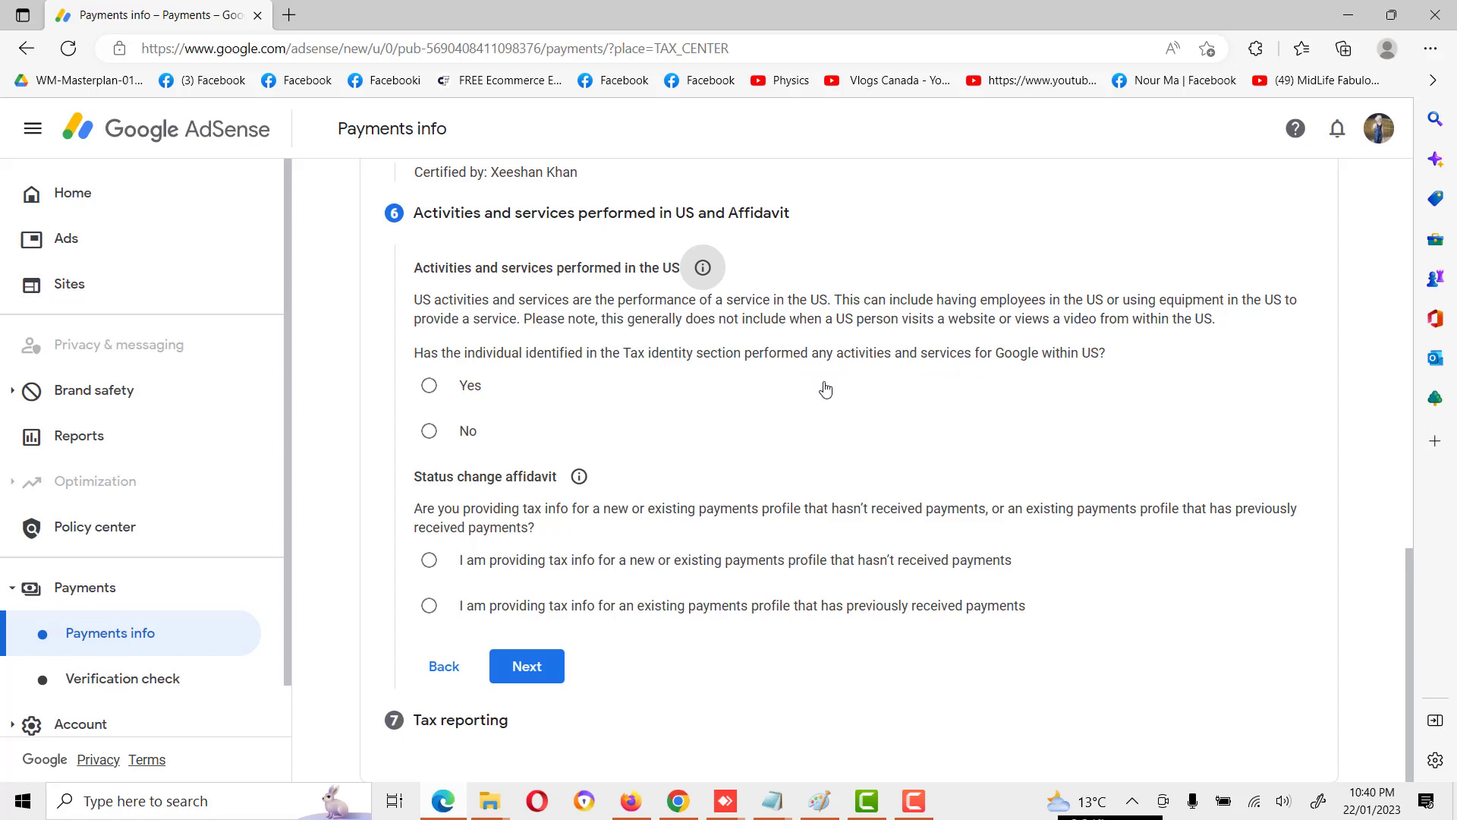
# Answer No to US activities, certify services are performed outside the US, and declare a new profile without prior payments
pyautogui.click(430, 434)
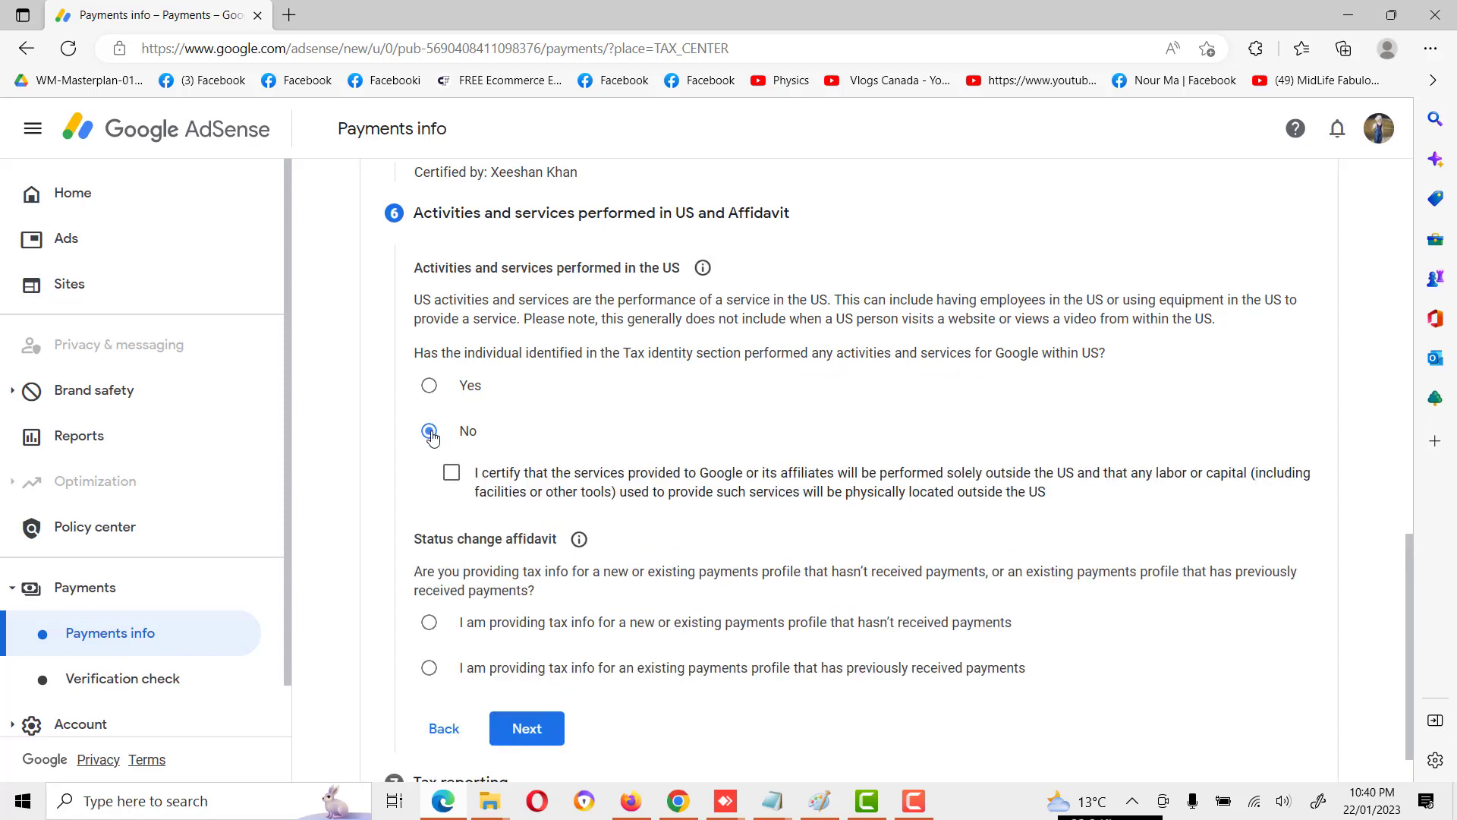
pyautogui.click(452, 474)
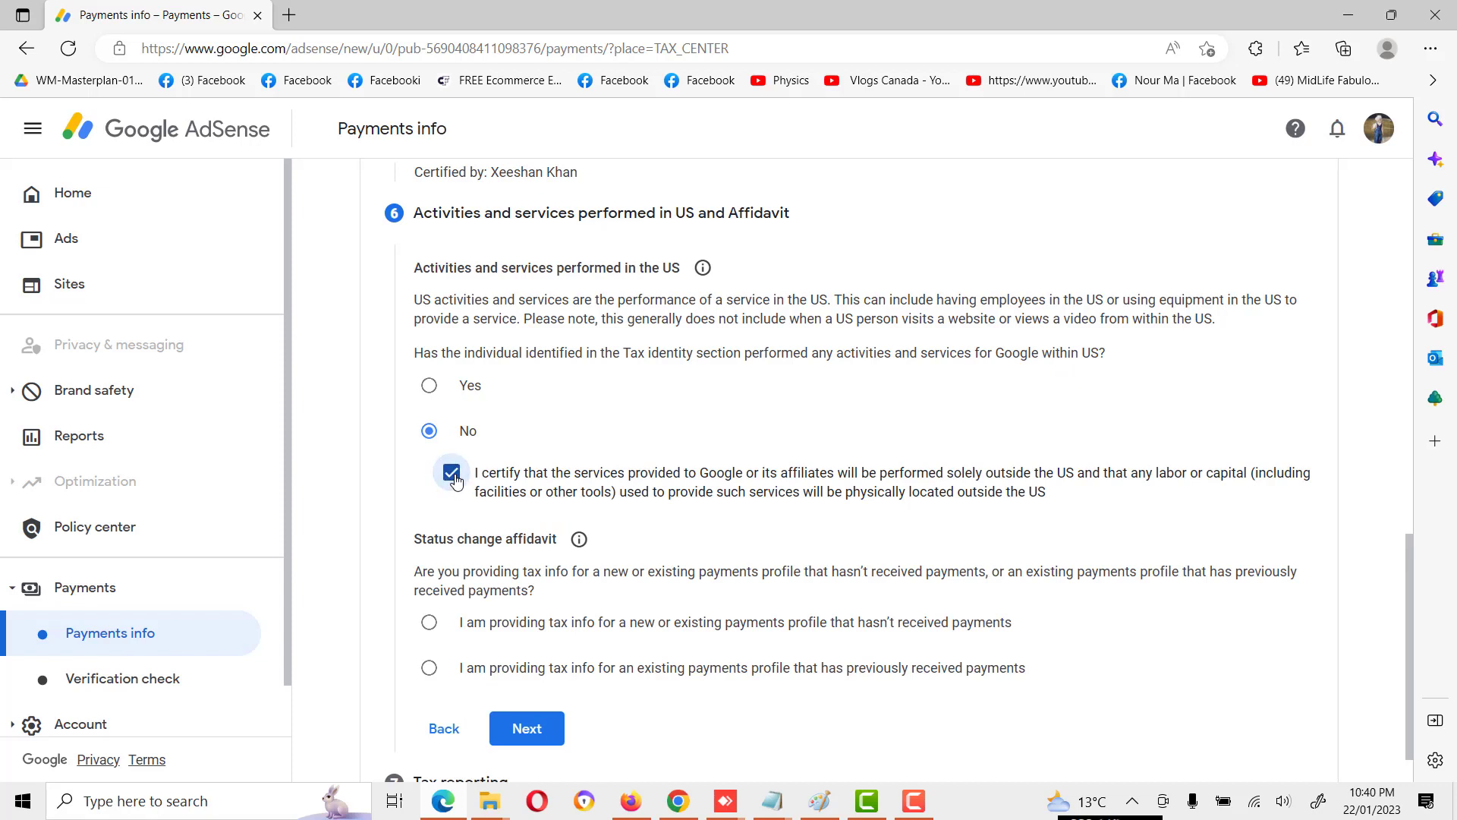
pyautogui.scroll(-1, 453, 474)
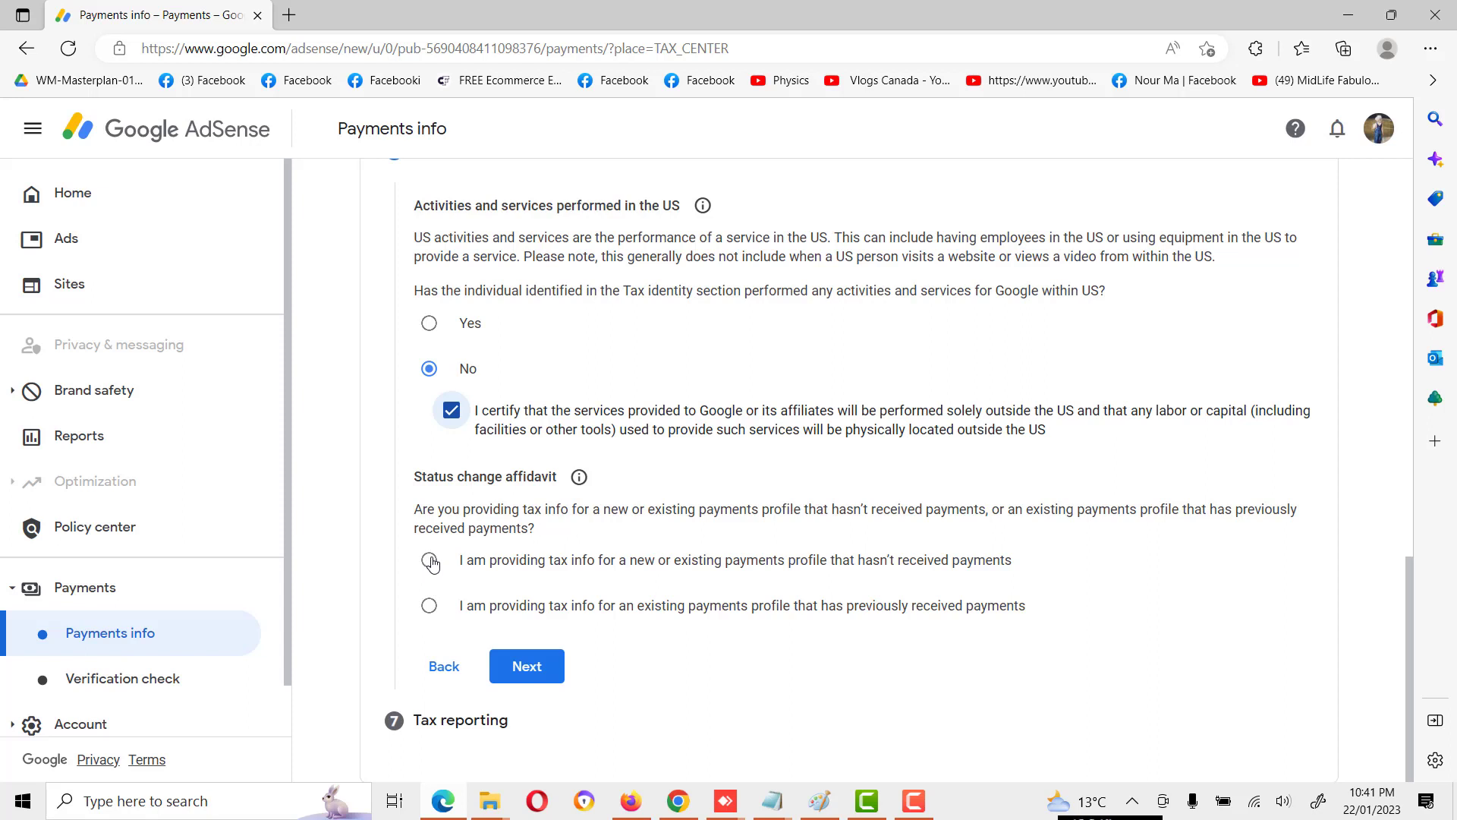
pyautogui.click(429, 562)
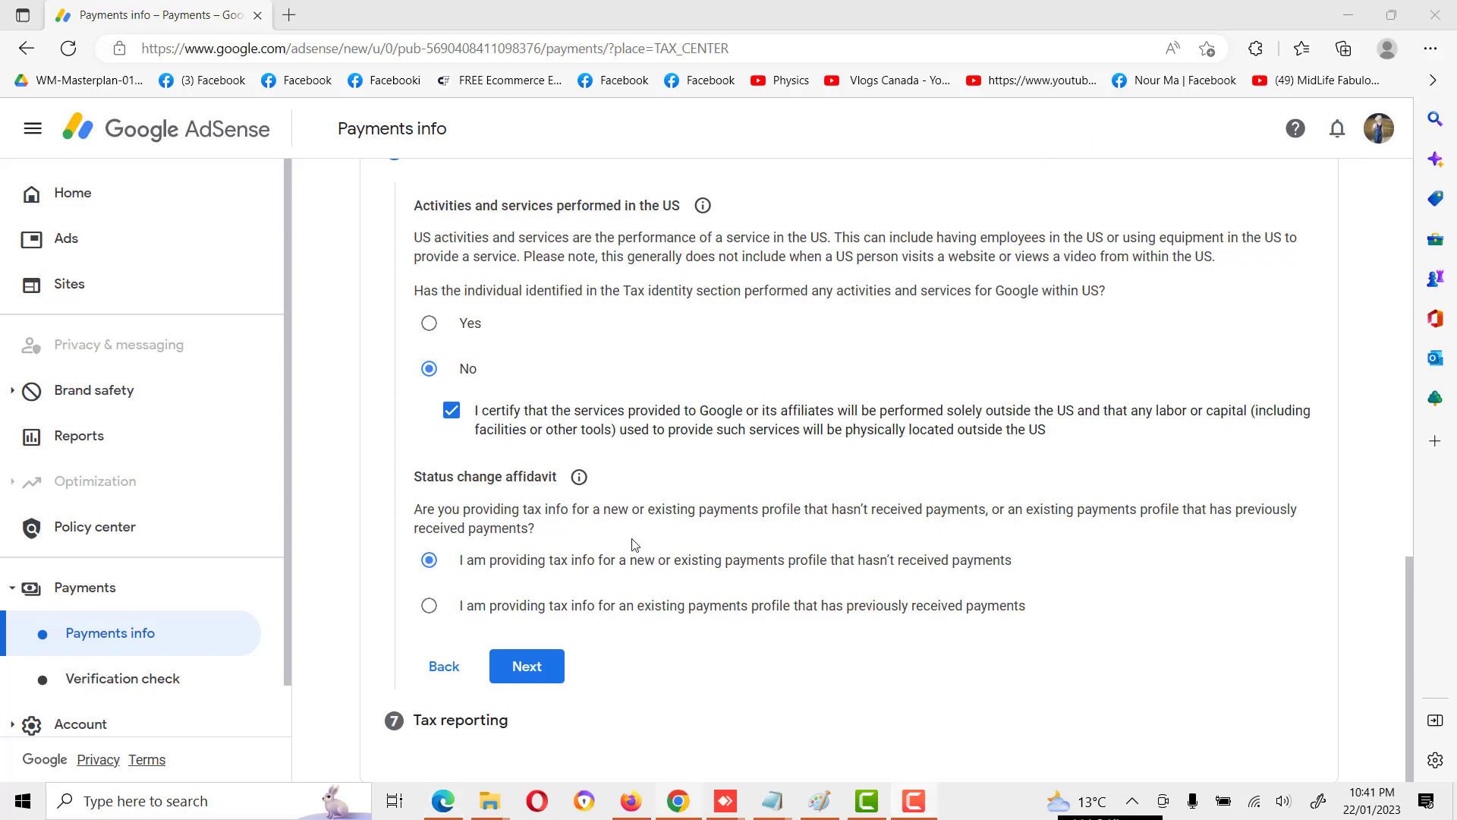
pyautogui.click(527, 667)
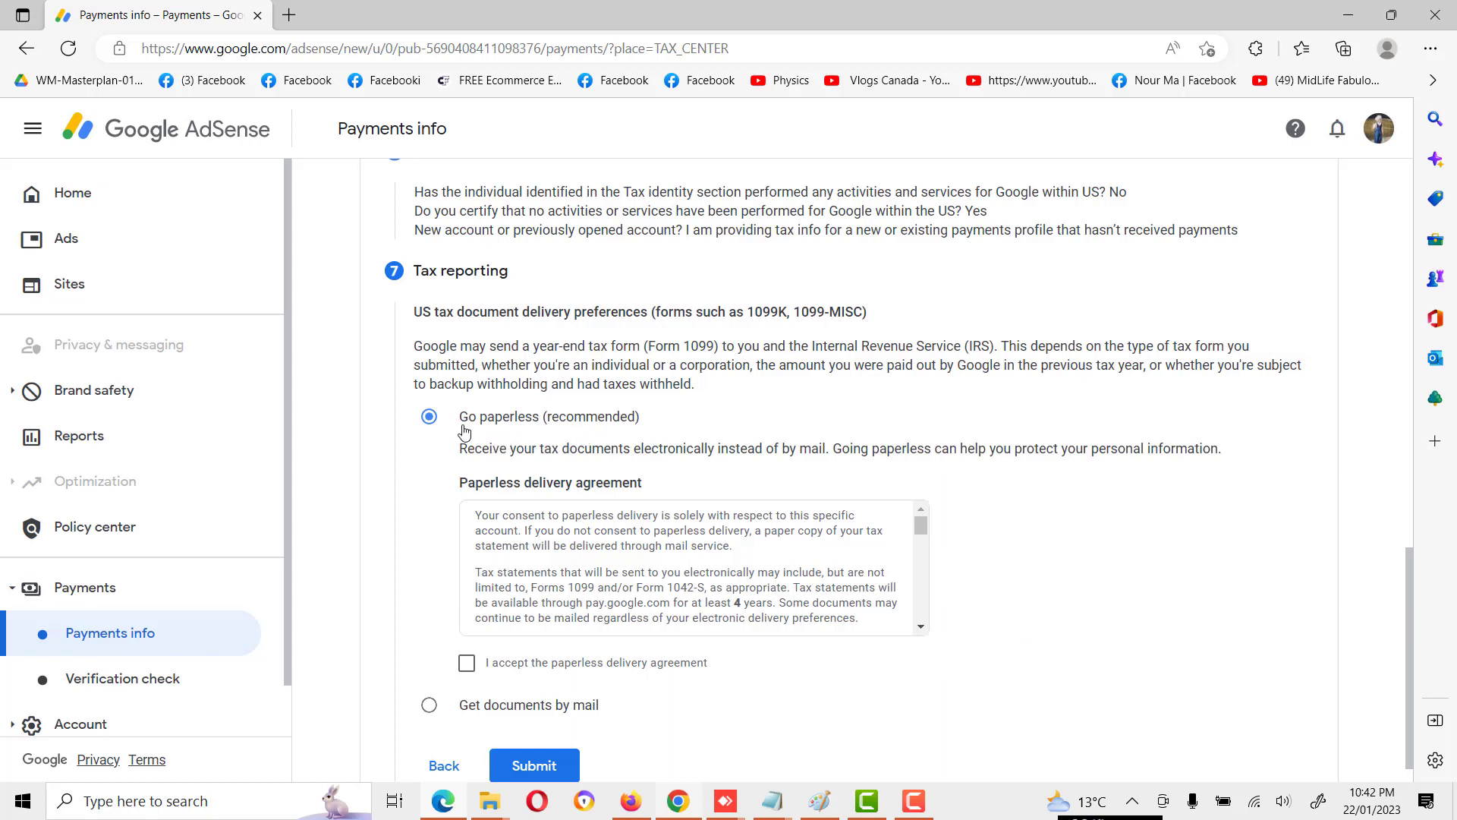
# Accept the paperless delivery agreement and submit the W-8BEN tax information
pyautogui.click(467, 666)
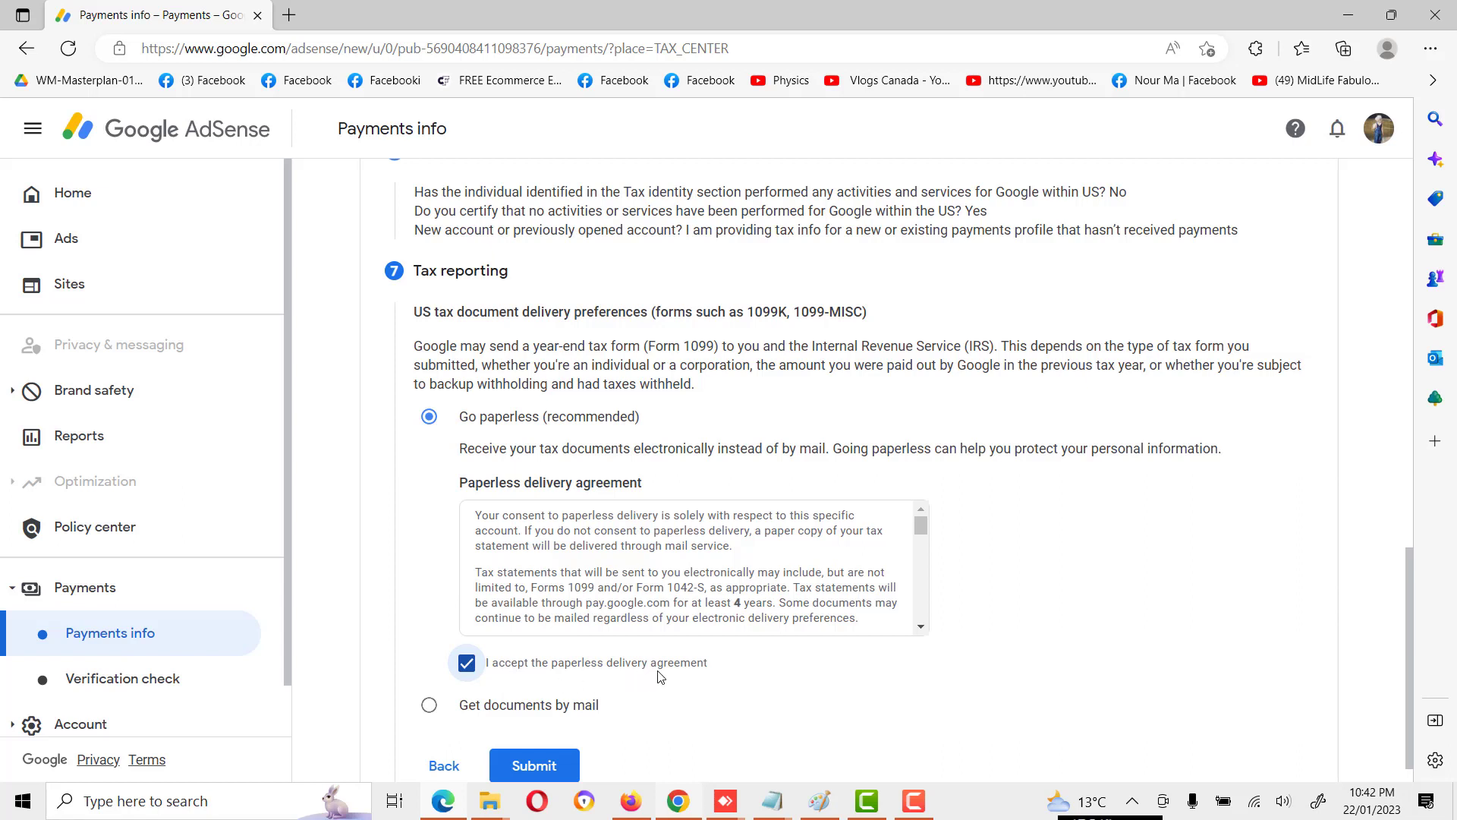
pyautogui.scroll(-1, 661, 675)
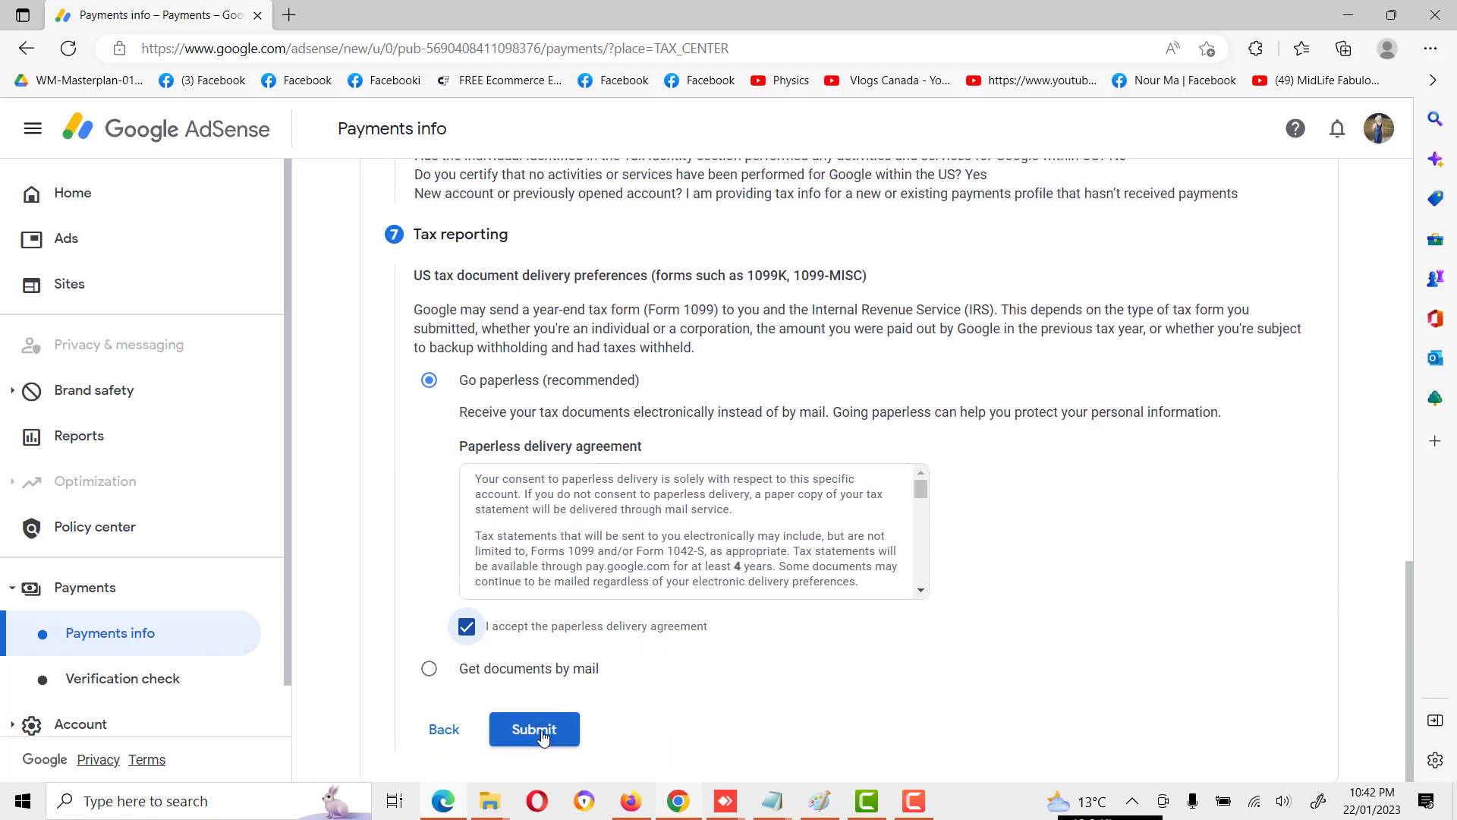
pyautogui.click(543, 733)
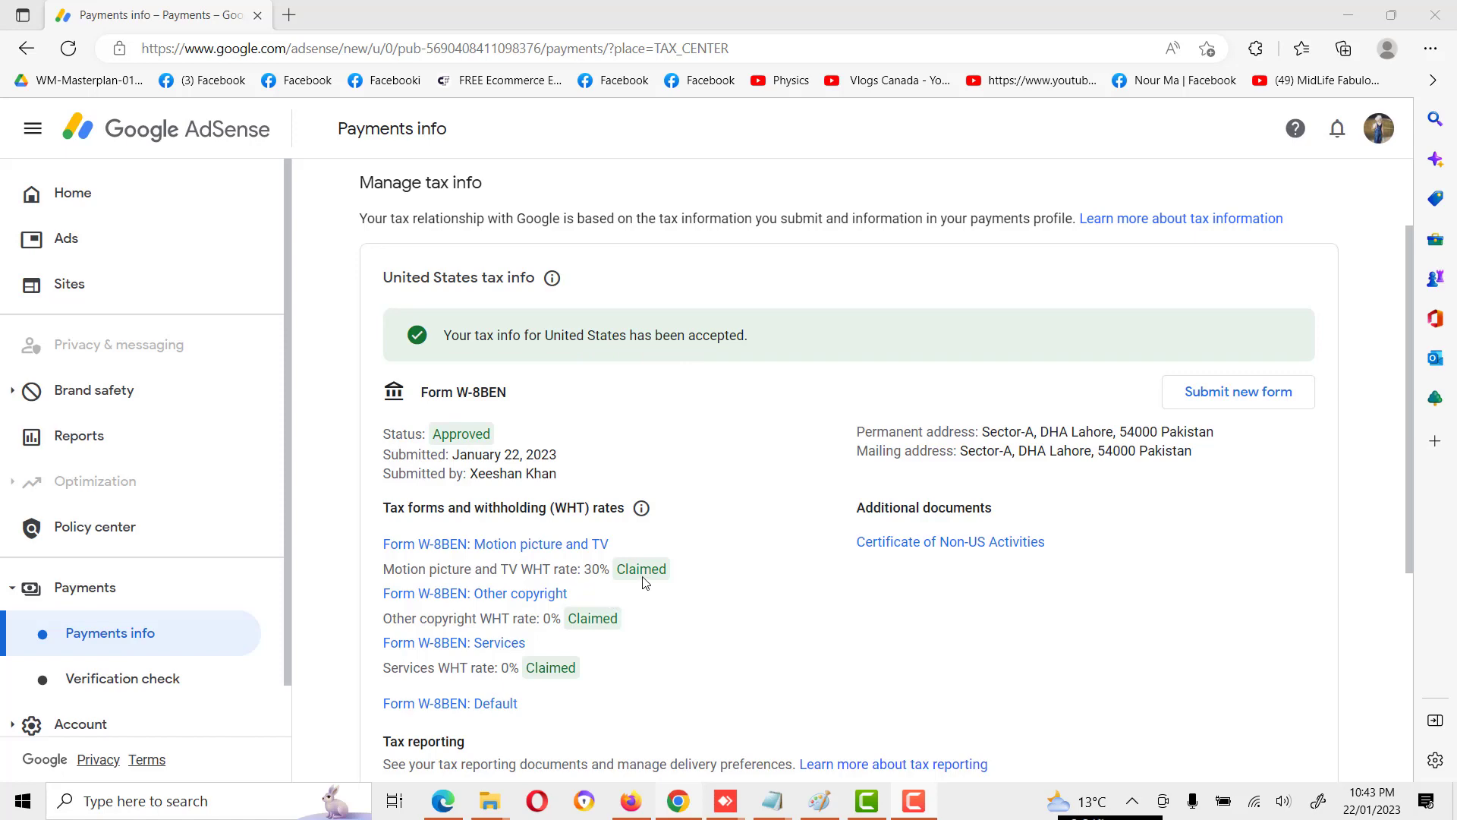
# Scroll the Manage tax info page to review the approved W-8BEN and its 30%, 0%, 0% withholding rates
pyautogui.scroll(-2, 589, 529)
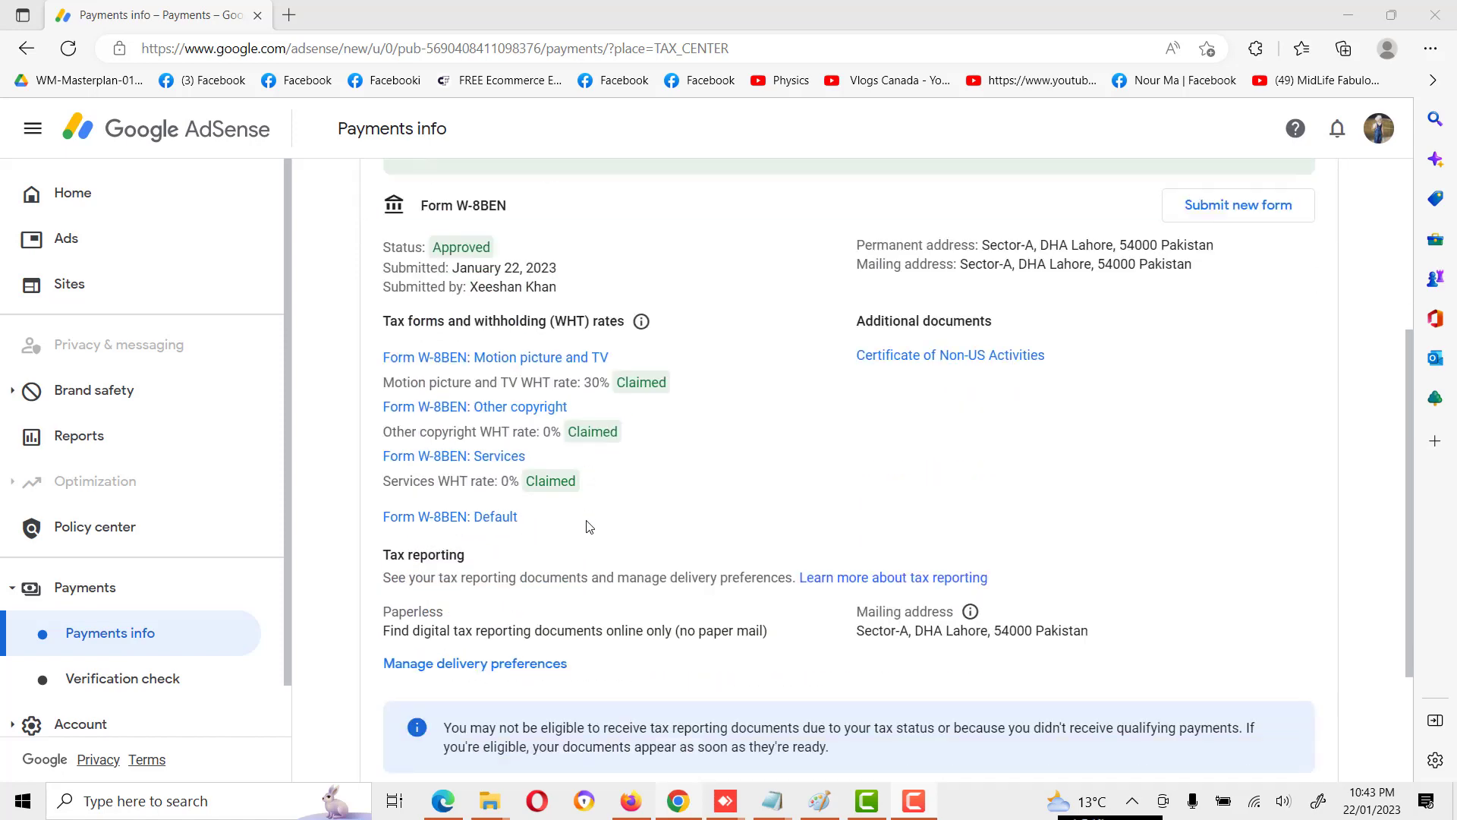
pyautogui.scroll(-2, 588, 513)
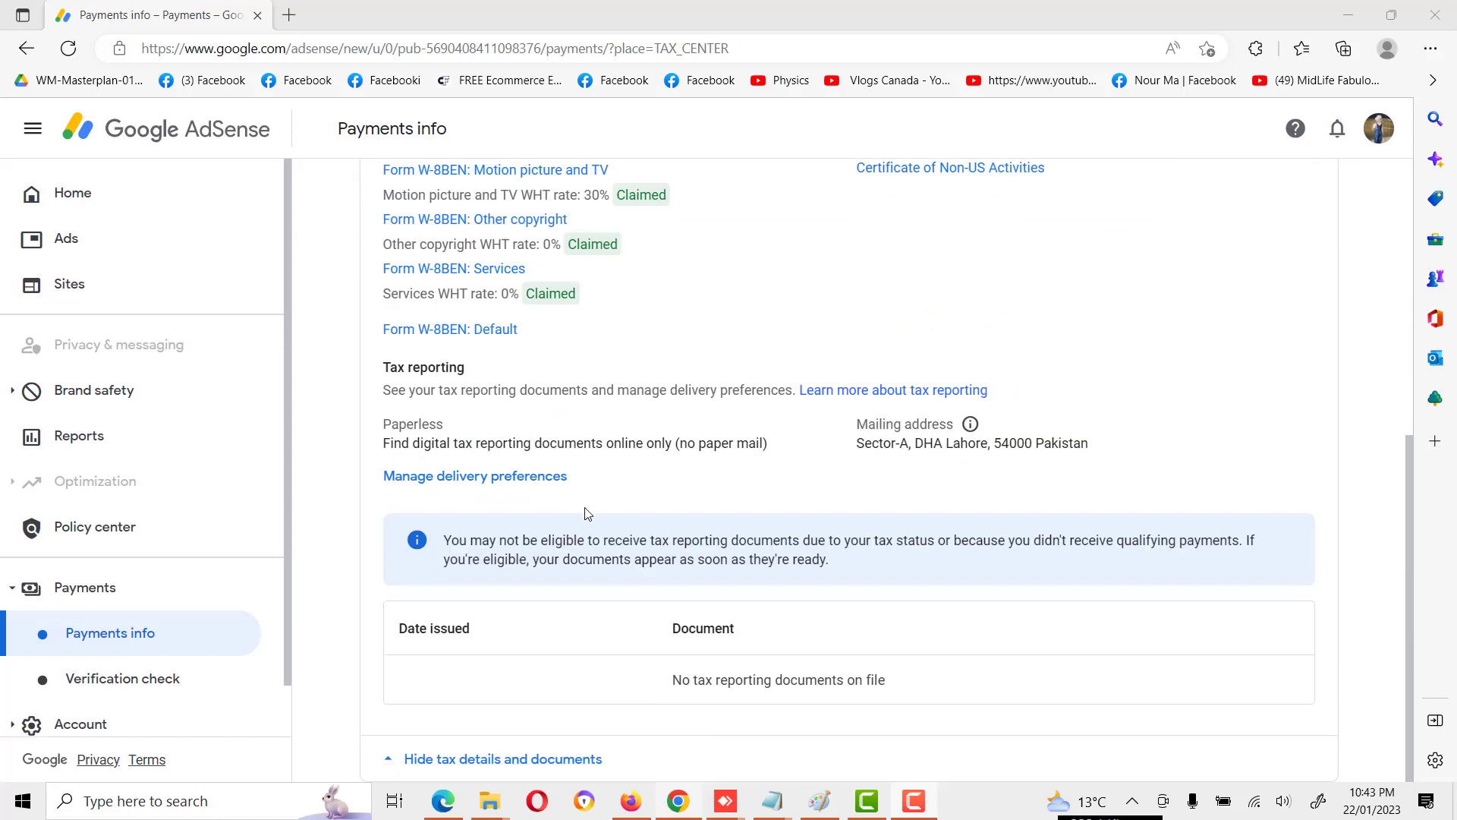
pyautogui.scroll(5, 588, 514)
pyautogui.scroll(1, 588, 515)
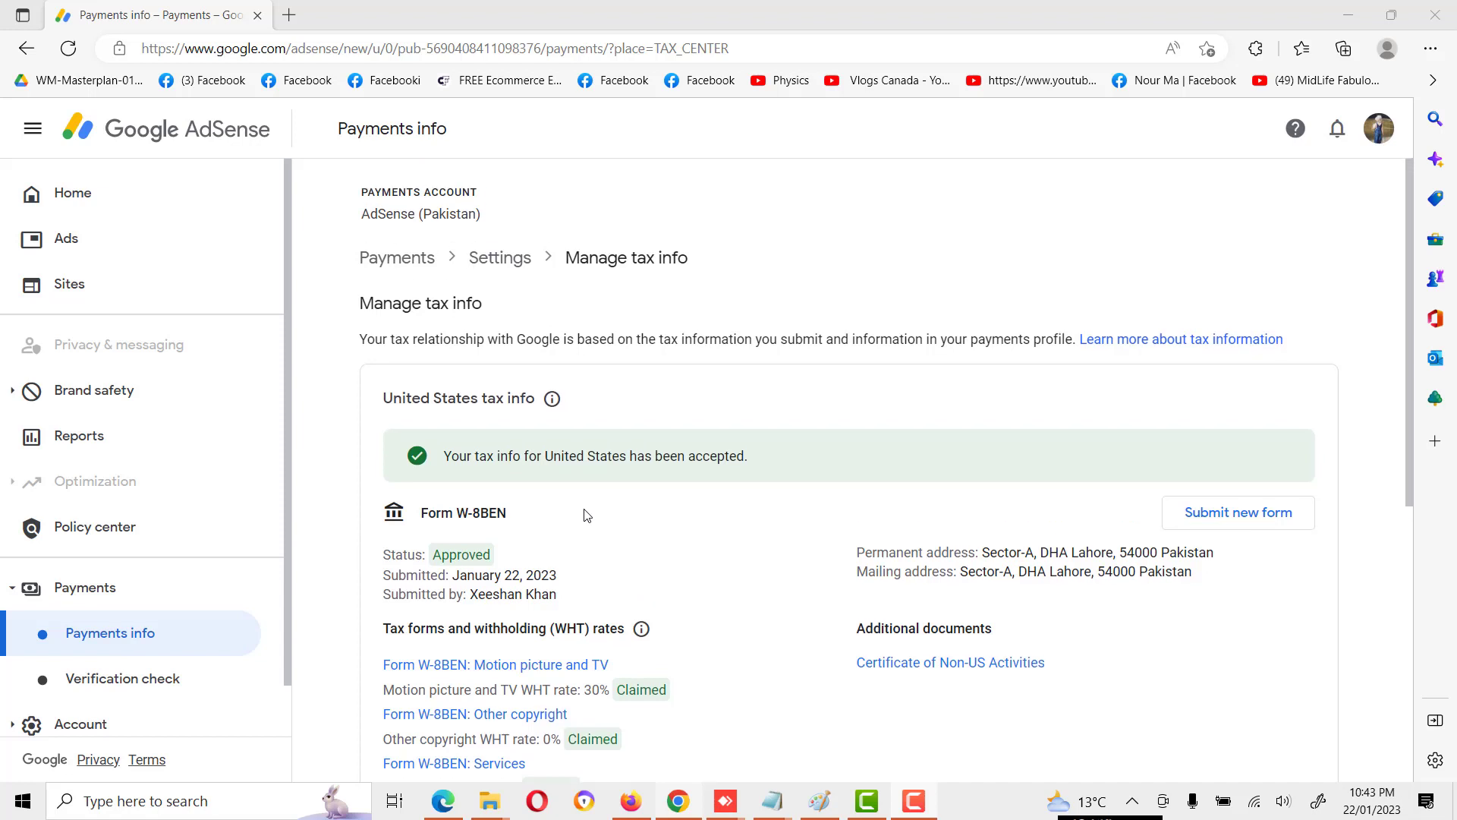